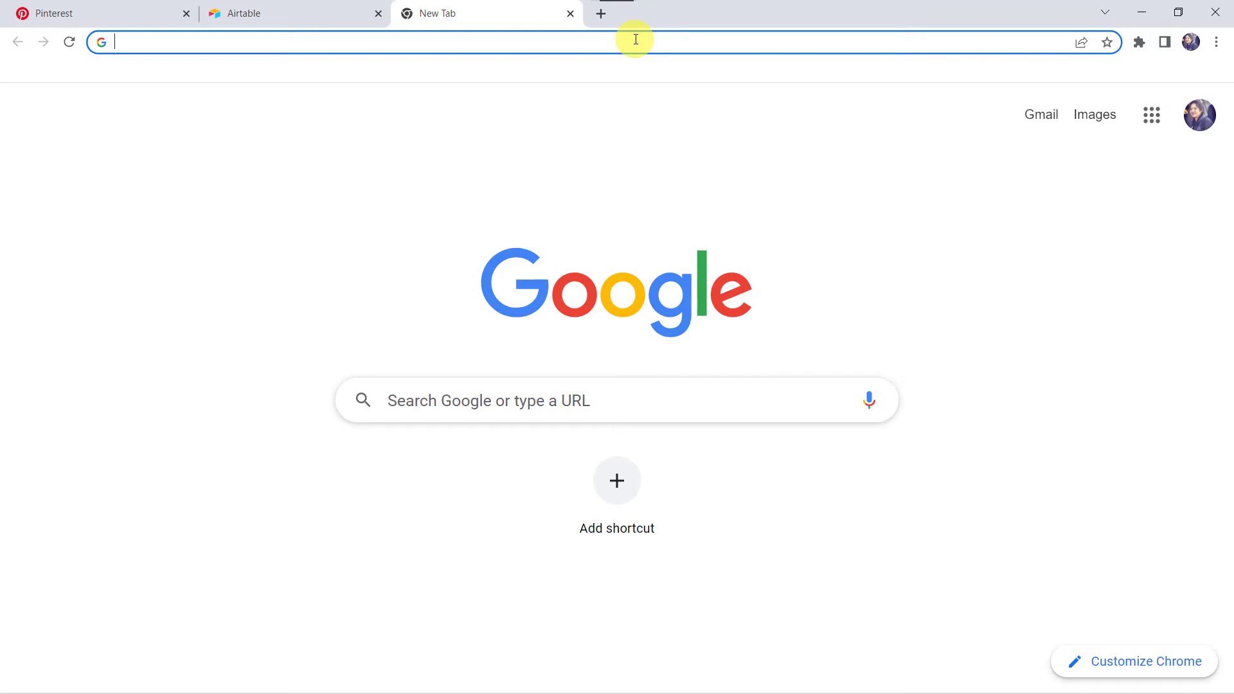
# Go to pabbly.com, open the Pabbly Connect product page, and sign in to access the Pabbly Connect dashboard
pyautogui.write('pabbly')
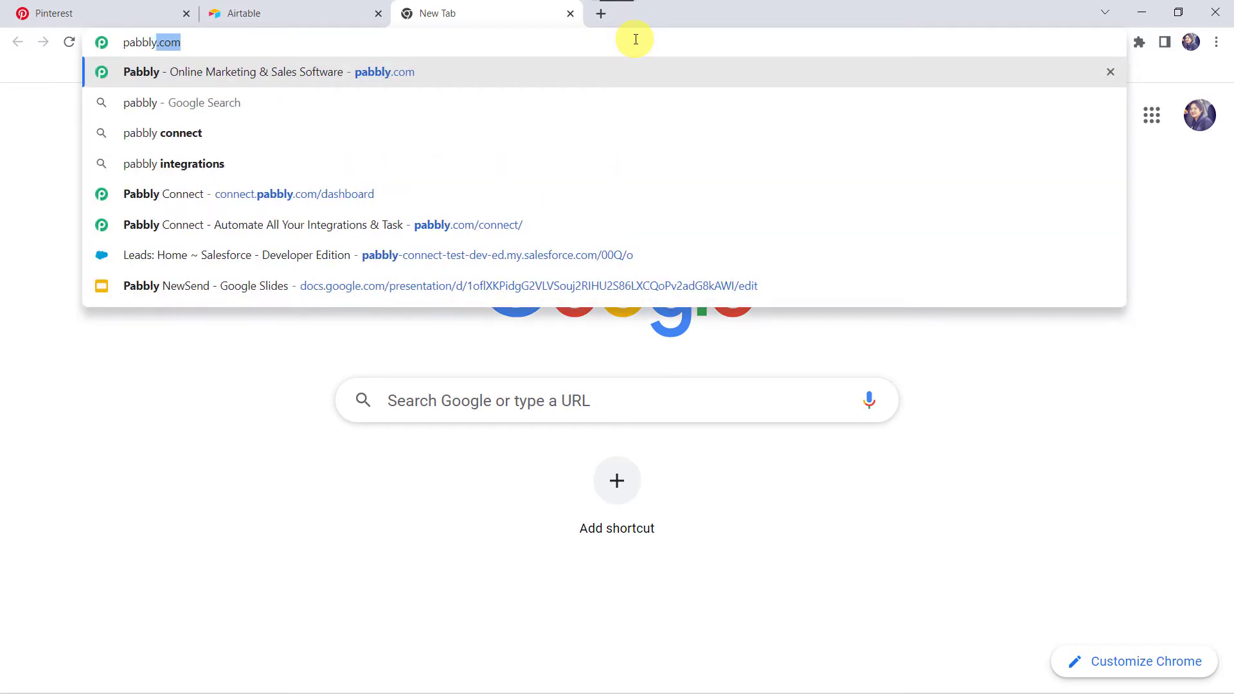
pyautogui.press('Return')
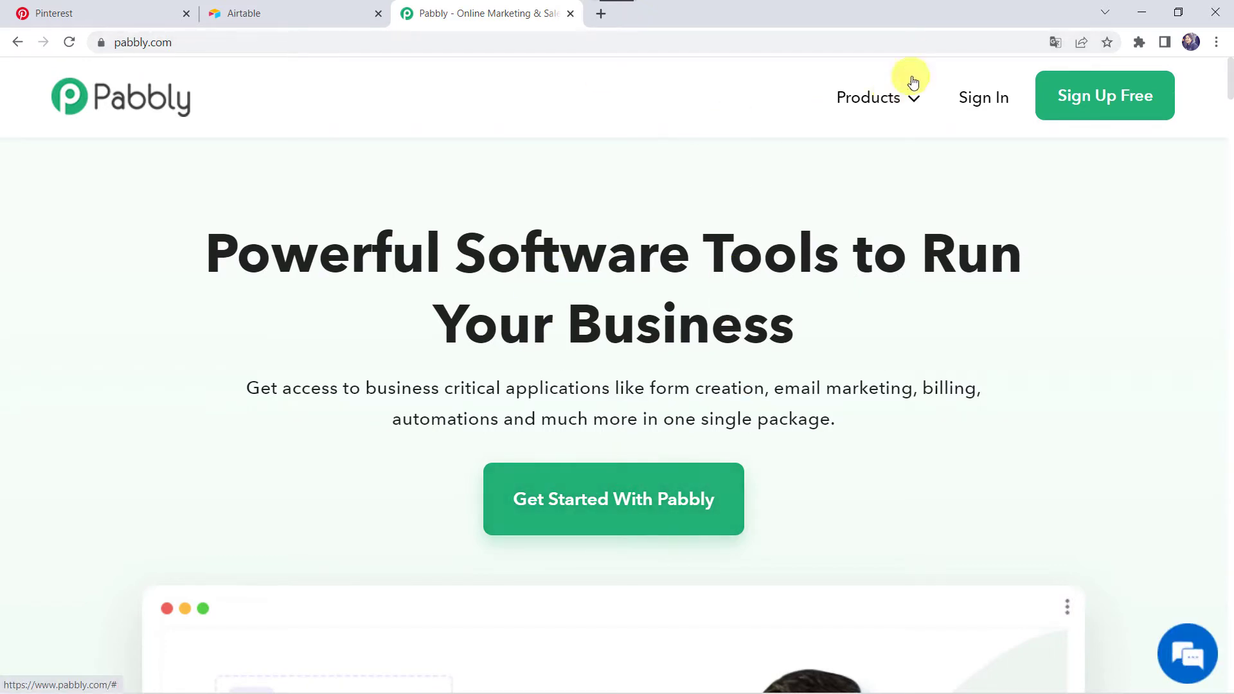
pyautogui.moveTo(908, 90)
pyautogui.click(403, 368)
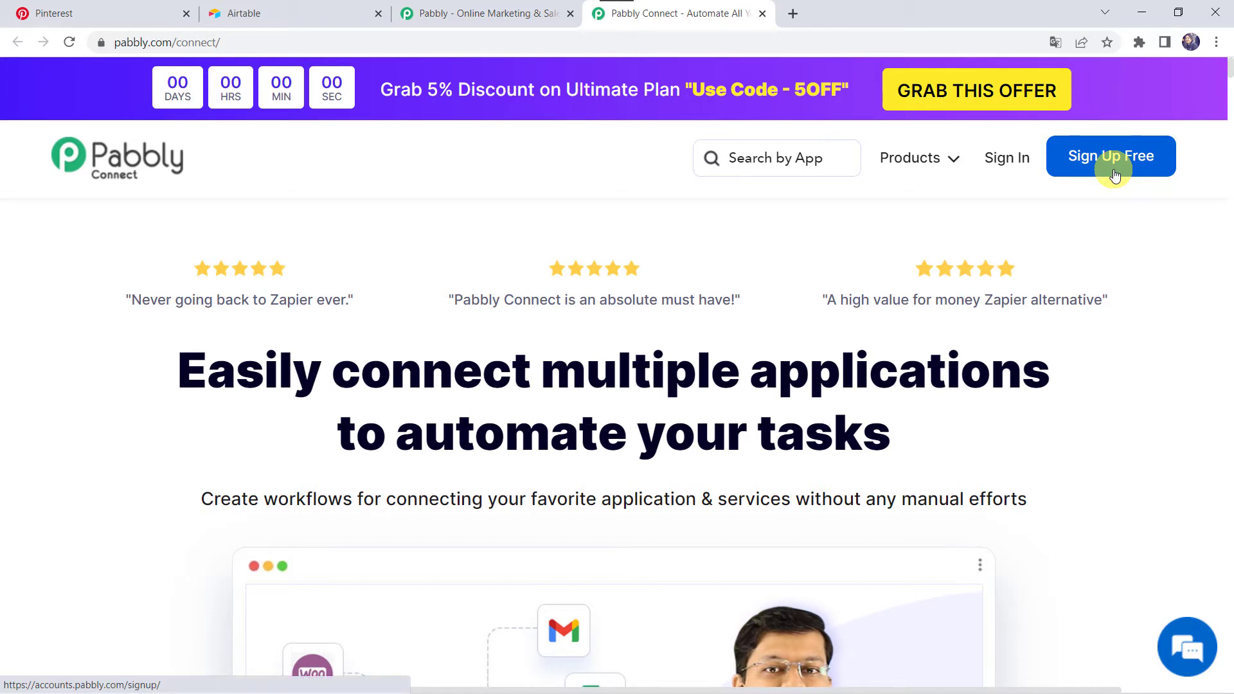
pyautogui.click(1006, 165)
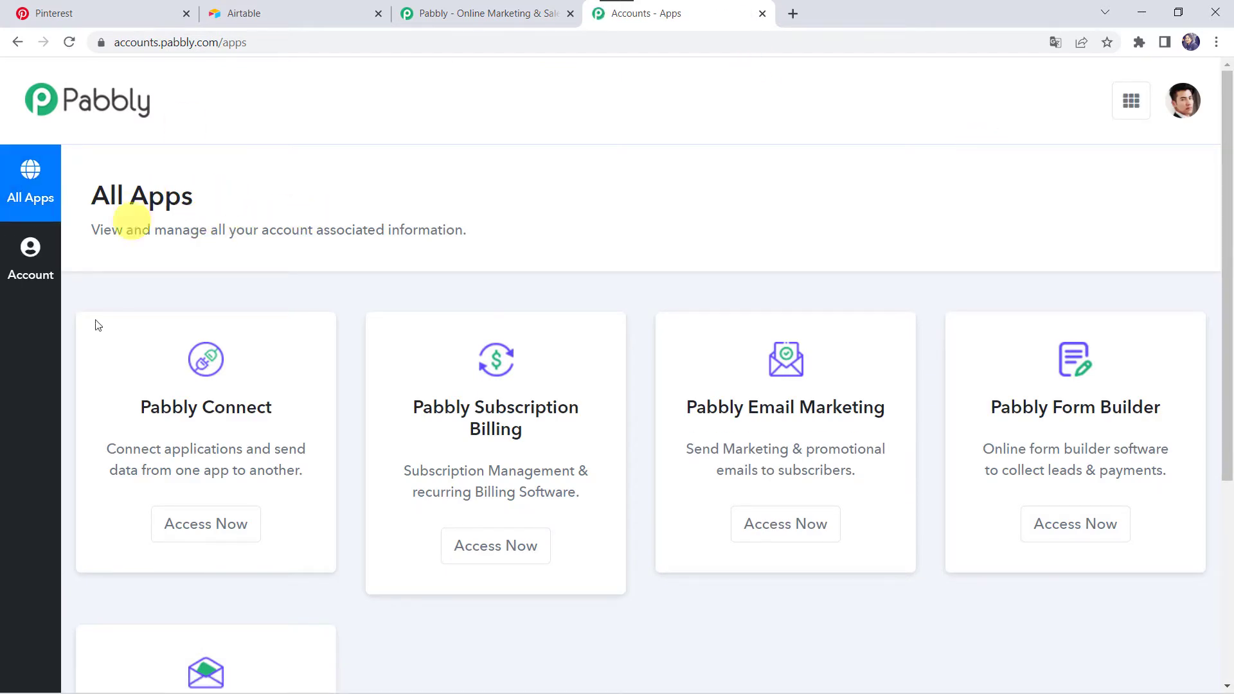
pyautogui.click(218, 537)
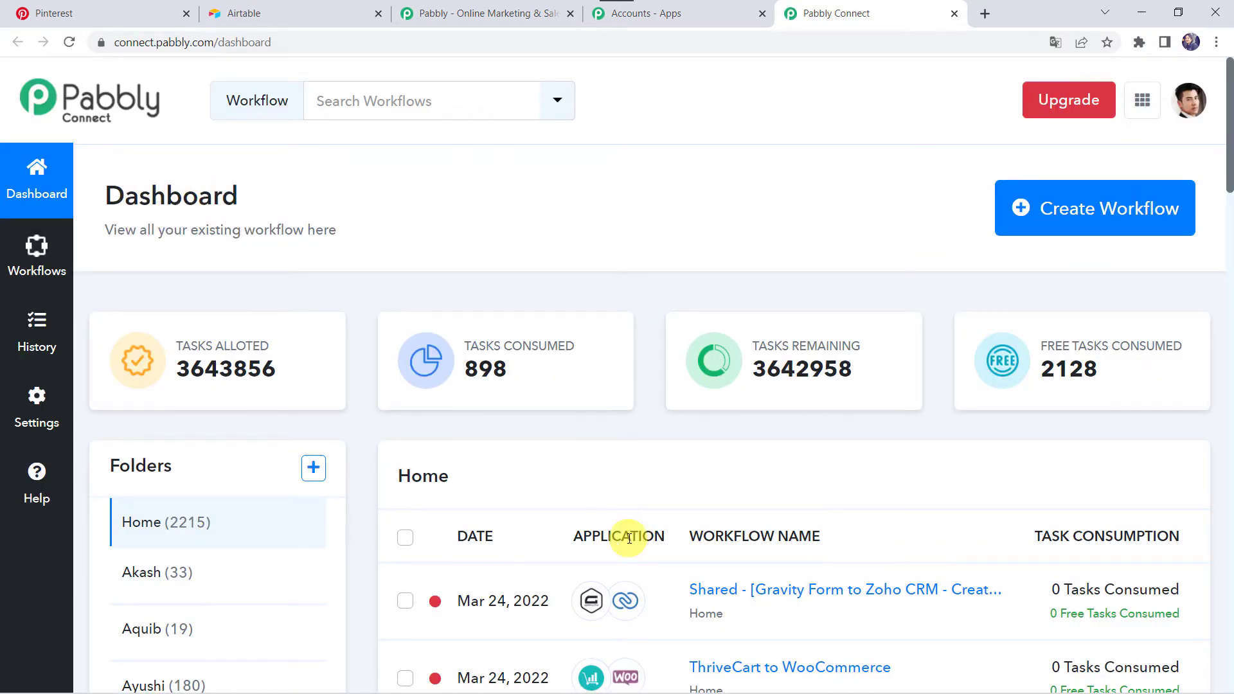
# Create a new workflow named "Pinterest to Airtable Integration"
pyautogui.scroll(-7, 628, 533)
pyautogui.scroll(7, 629, 539)
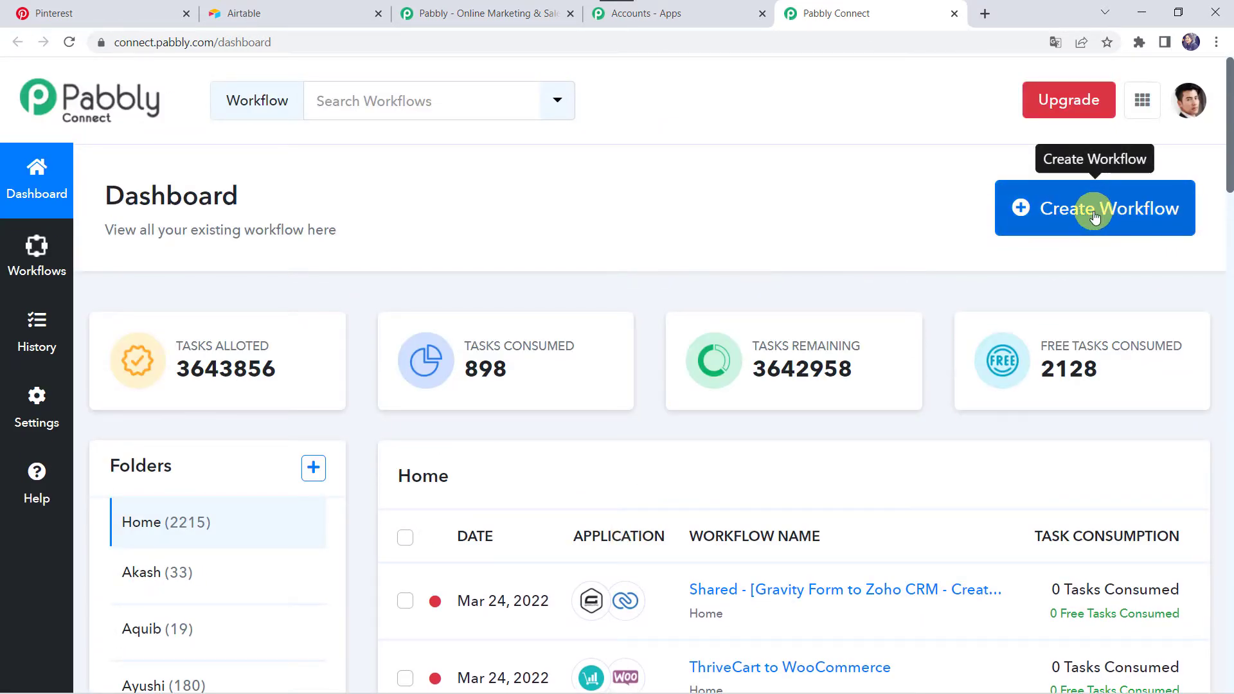
pyautogui.click(1094, 216)
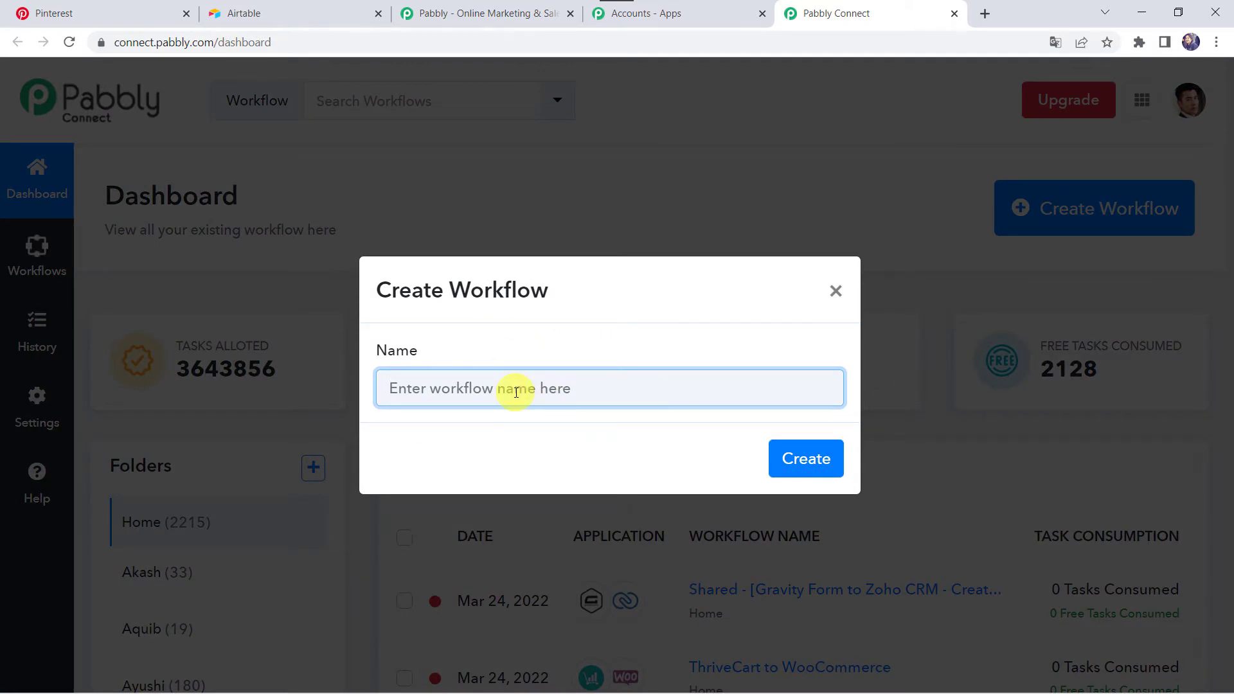
pyautogui.write('Pinterest to Airtable Integration')
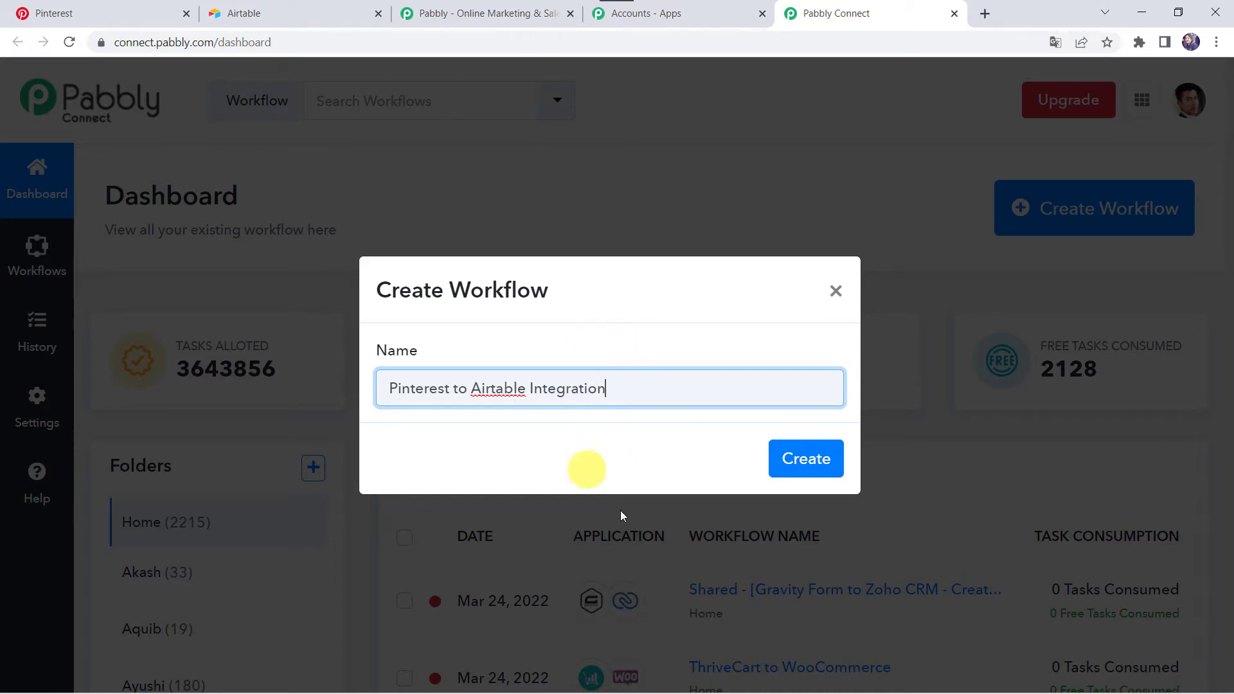
pyautogui.click(795, 460)
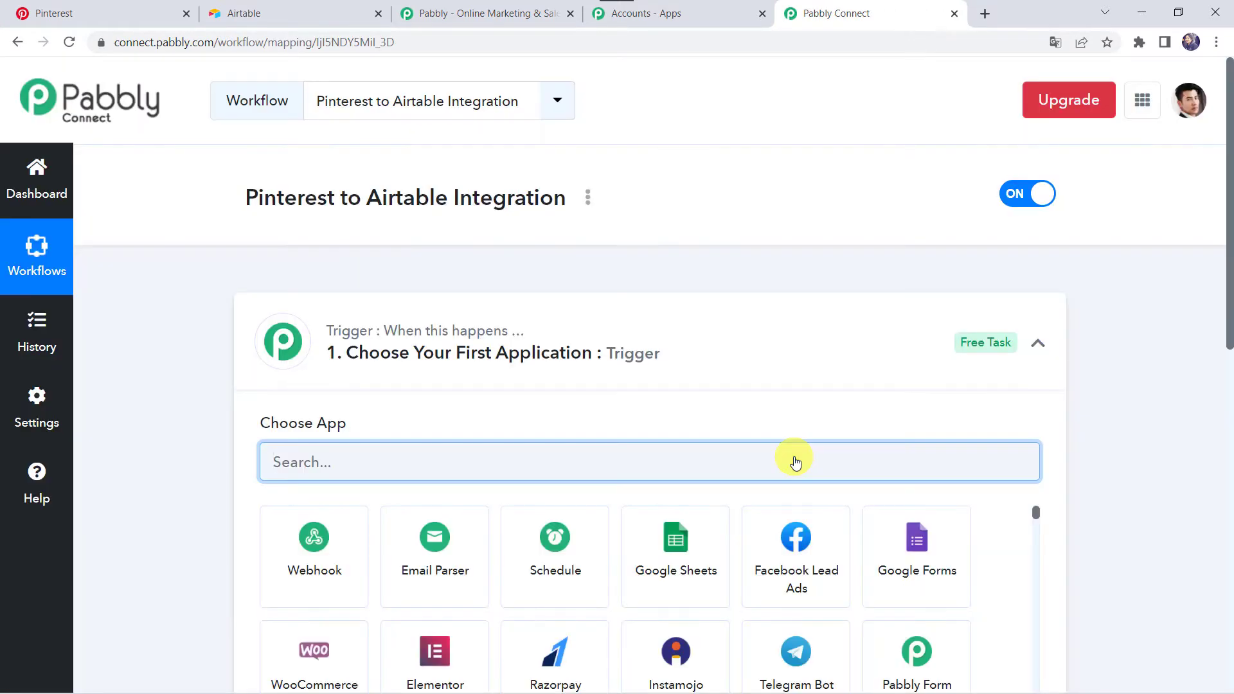
# Set the workflow's trigger application to Pinterest with New Pin as the trigger event
pyautogui.click(676, 349)
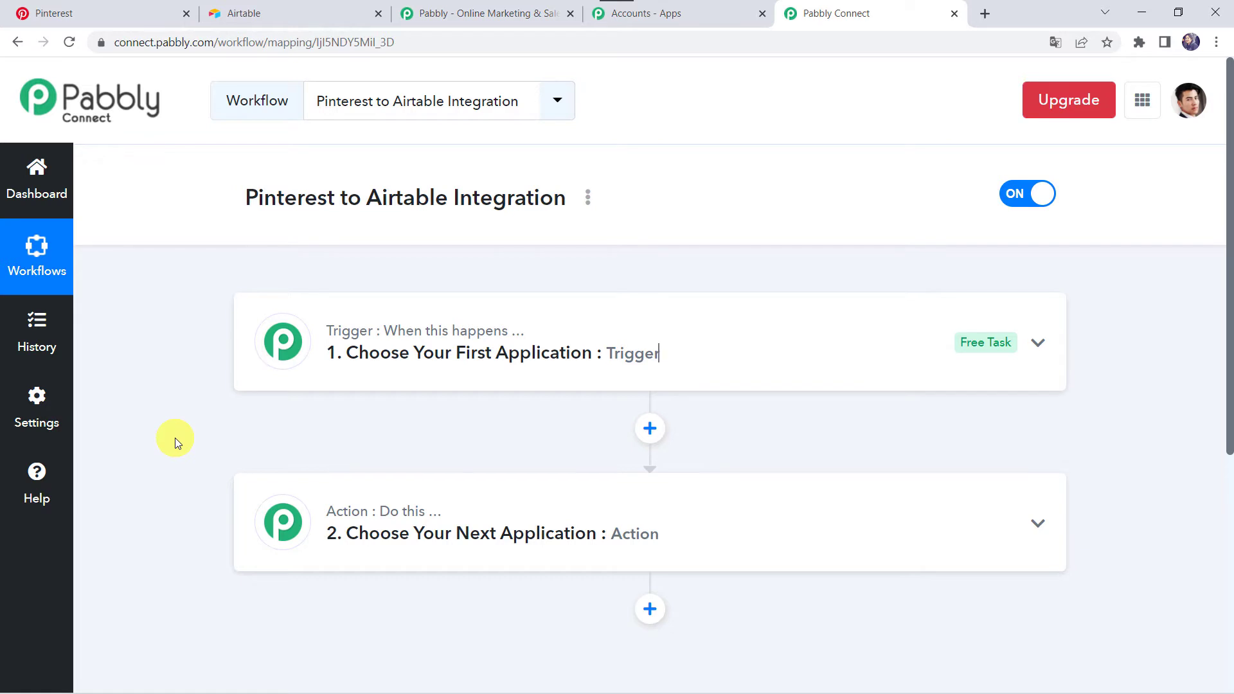
pyautogui.click(669, 338)
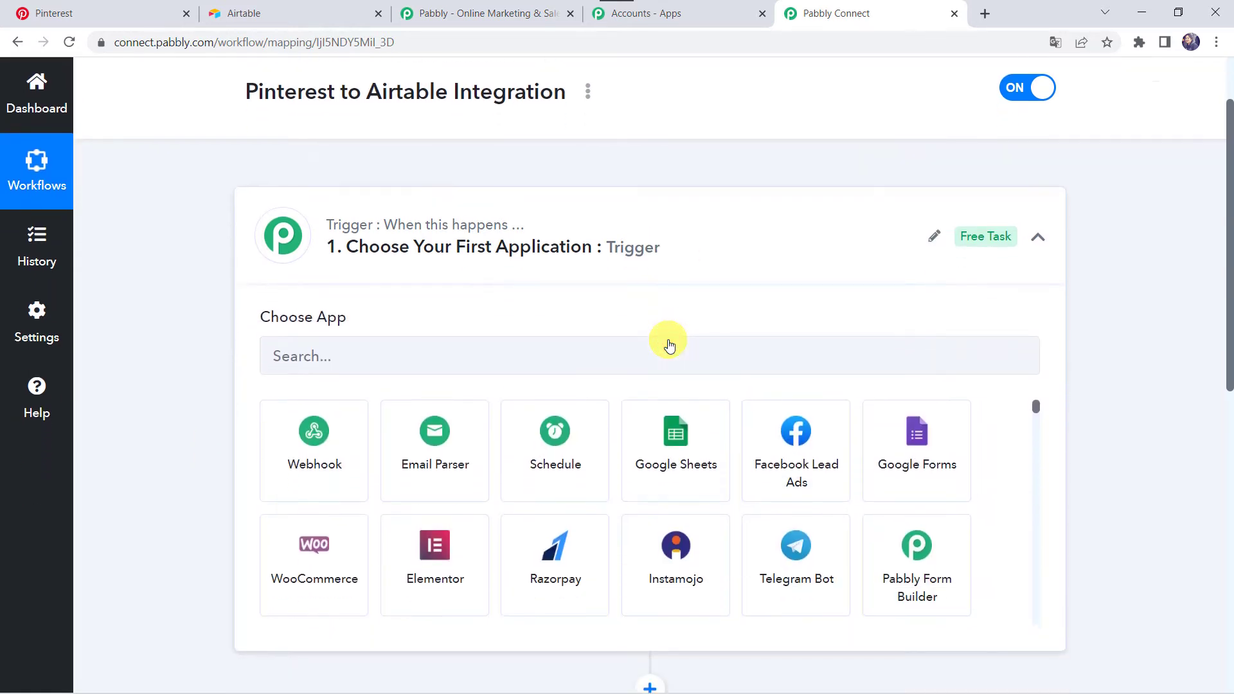
pyautogui.click(506, 328)
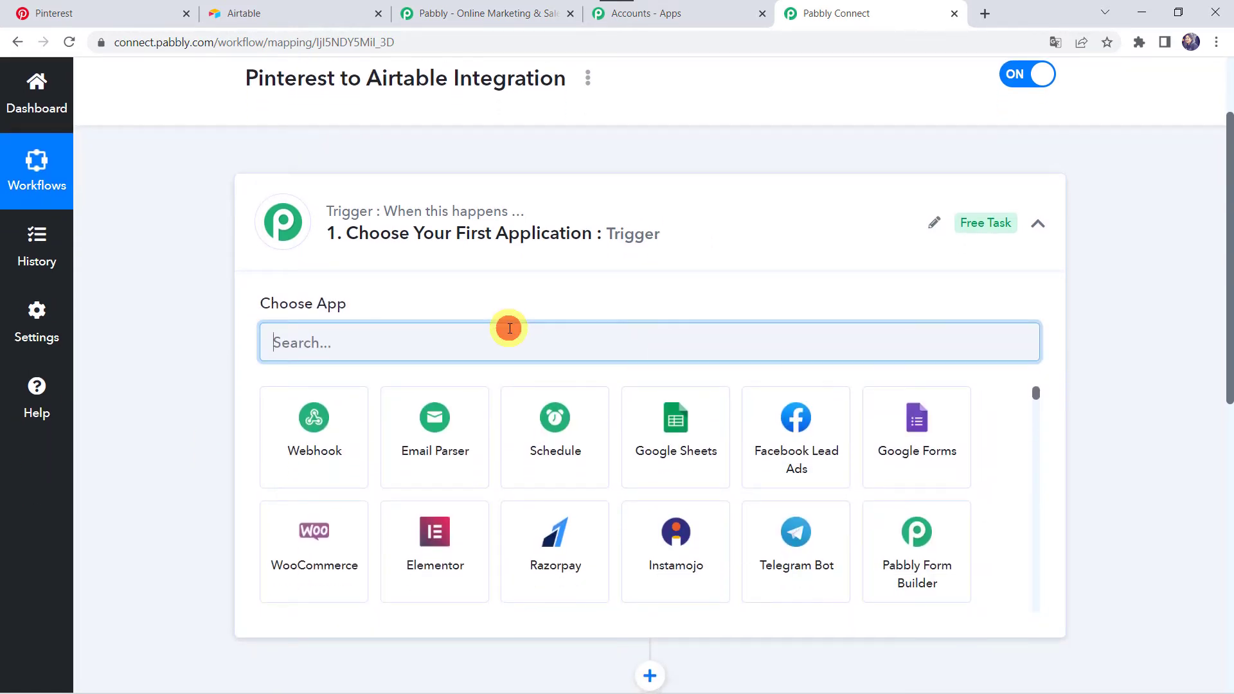
pyautogui.write('Pinte')
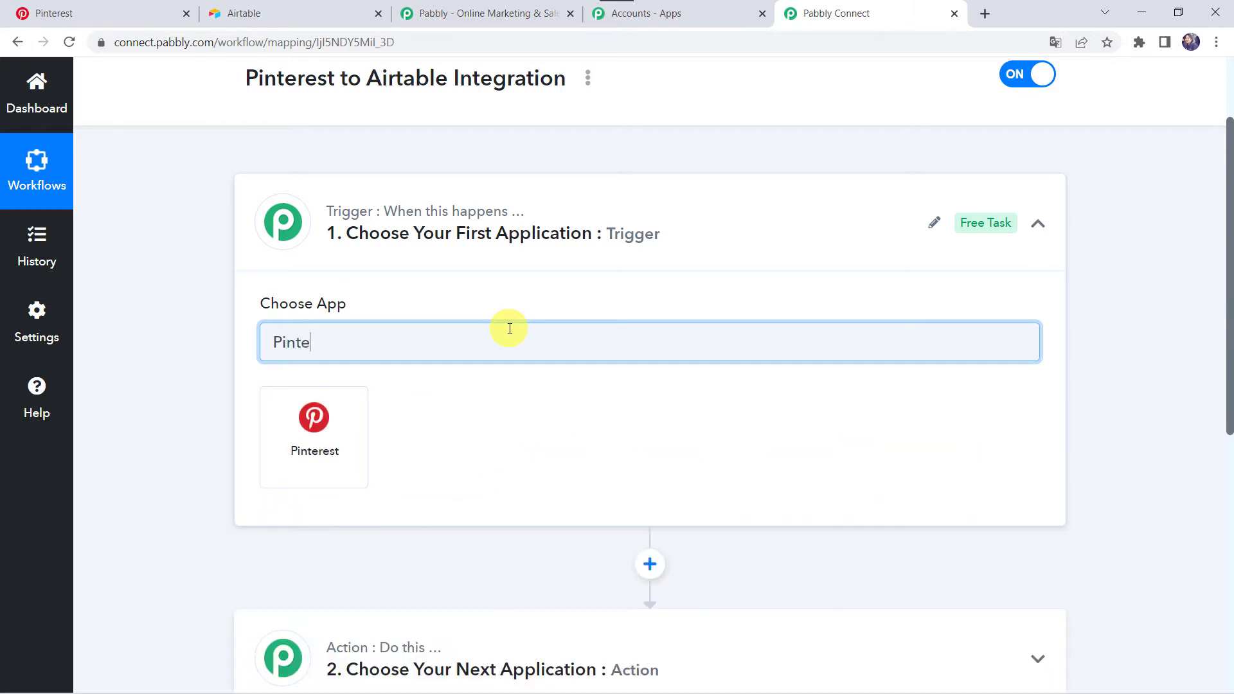
pyautogui.click(330, 452)
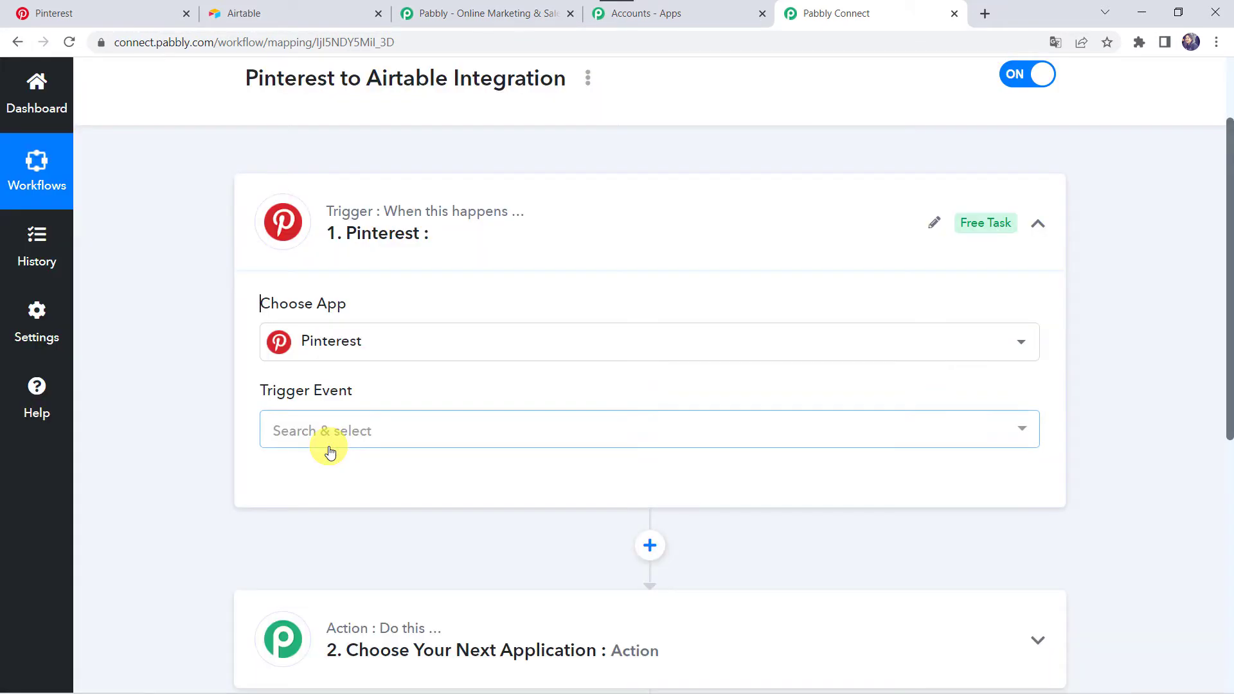
pyautogui.click(300, 429)
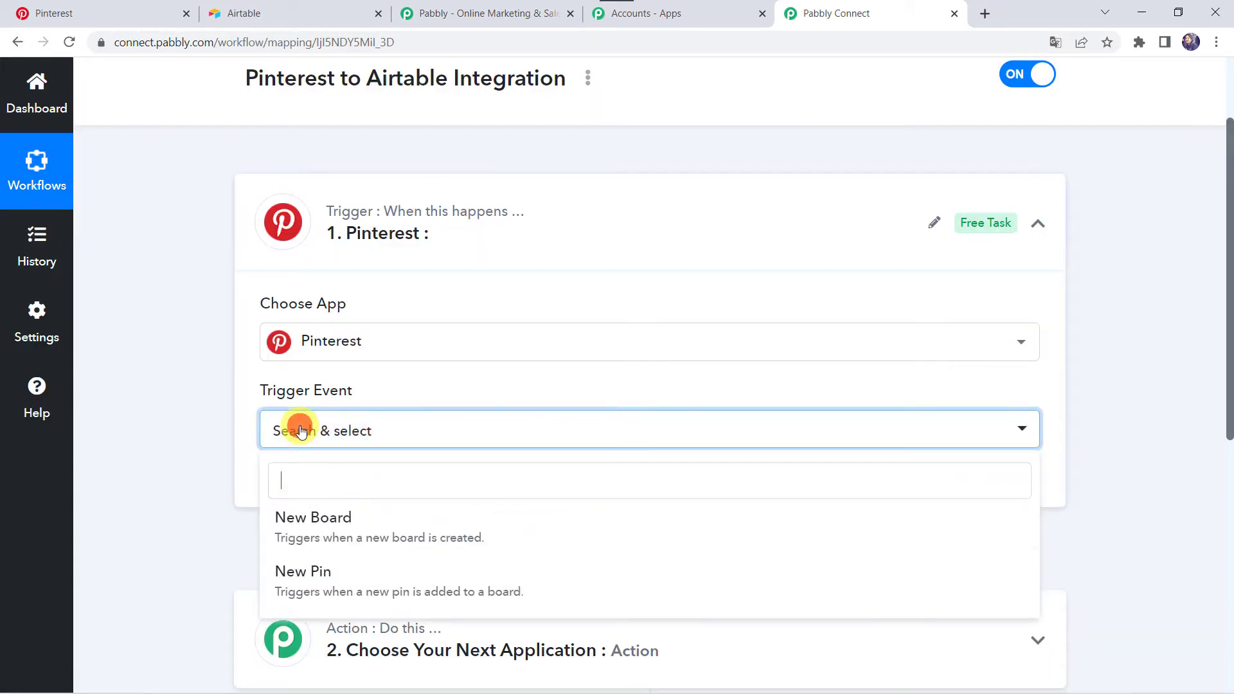
pyautogui.click(306, 572)
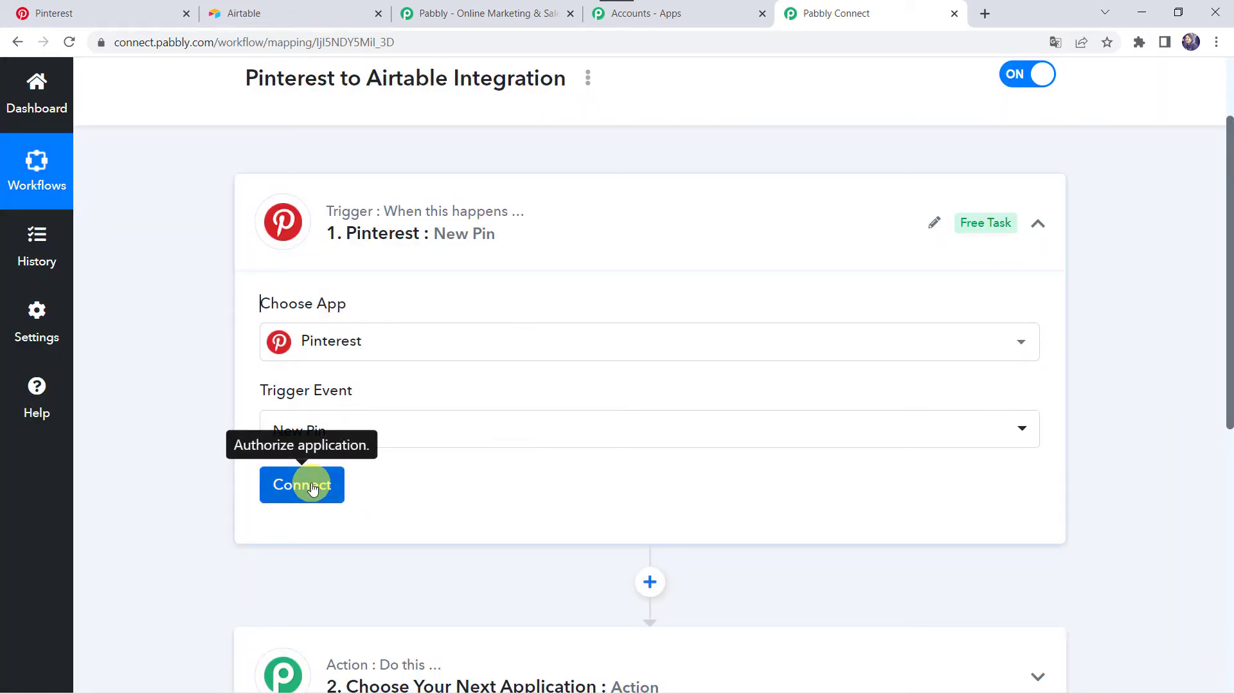
# Add a new Pinterest connection to the trigger and give Pabbly Connect access to the Pinterest account
pyautogui.click(312, 486)
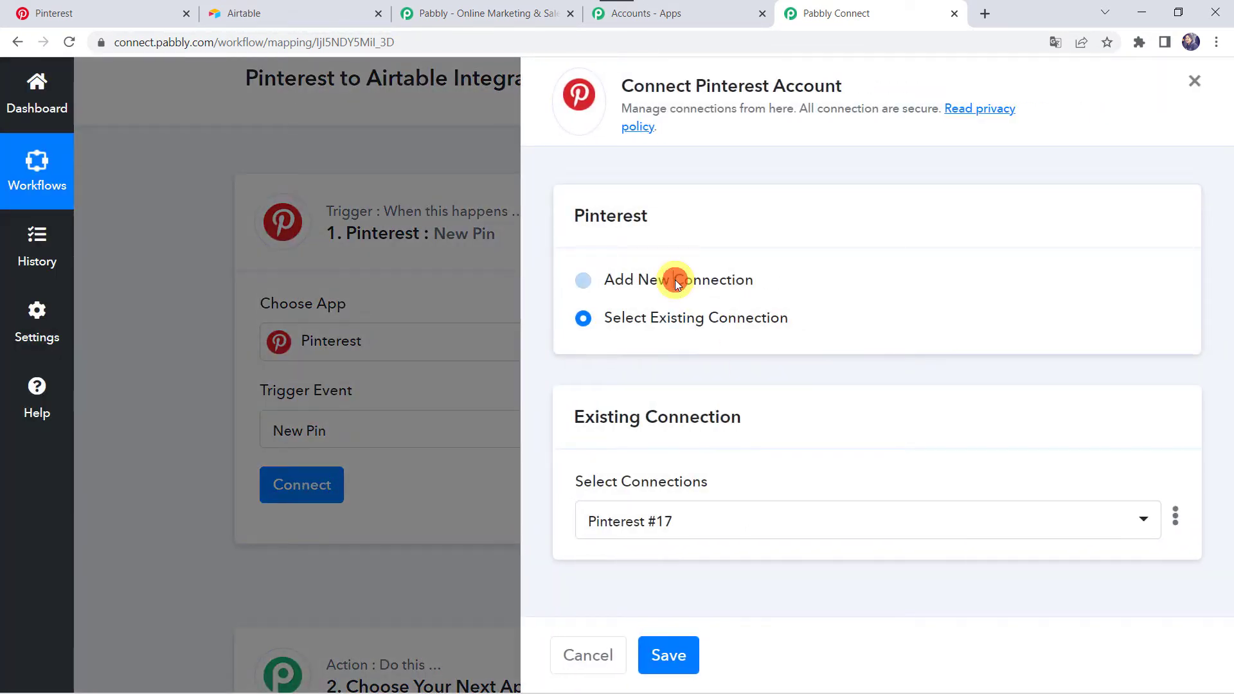
pyautogui.click(675, 283)
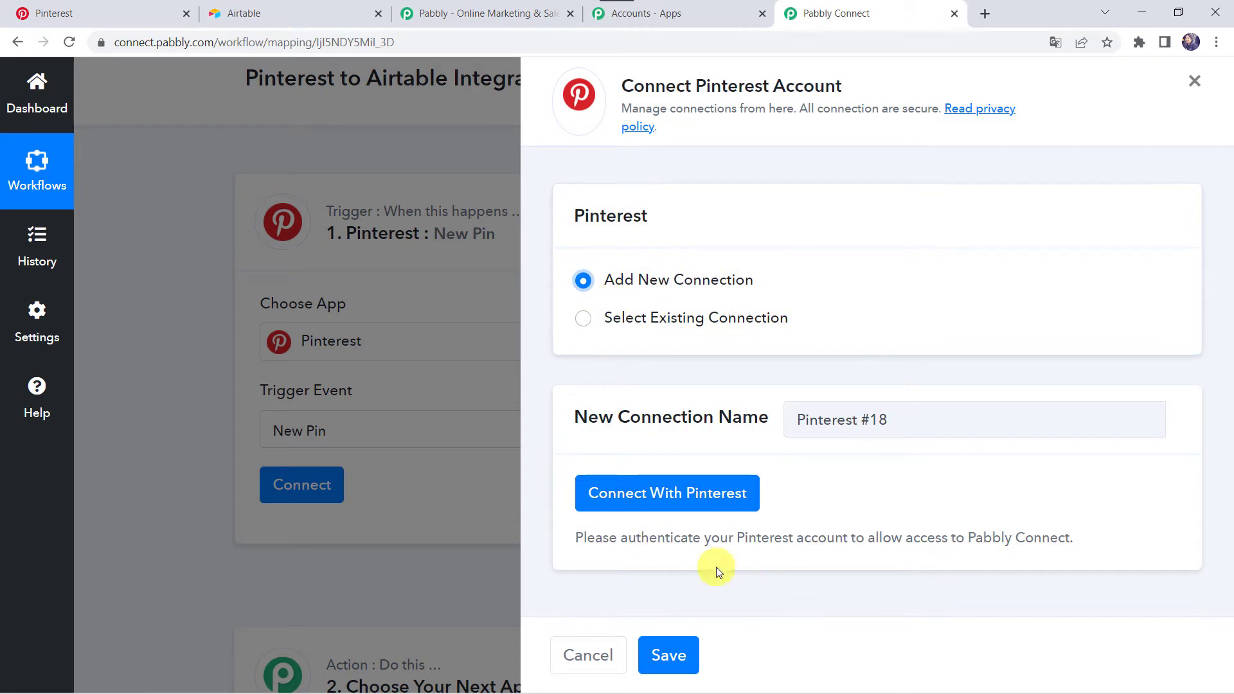
pyautogui.click(694, 495)
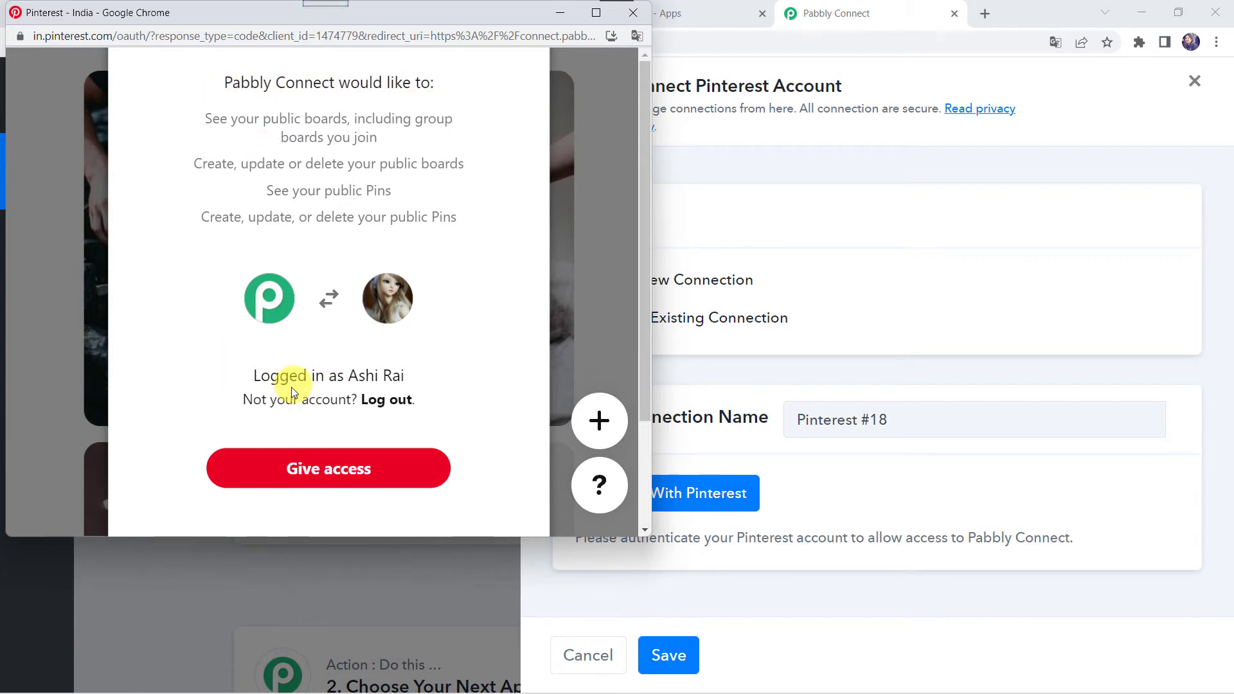
pyautogui.click(276, 469)
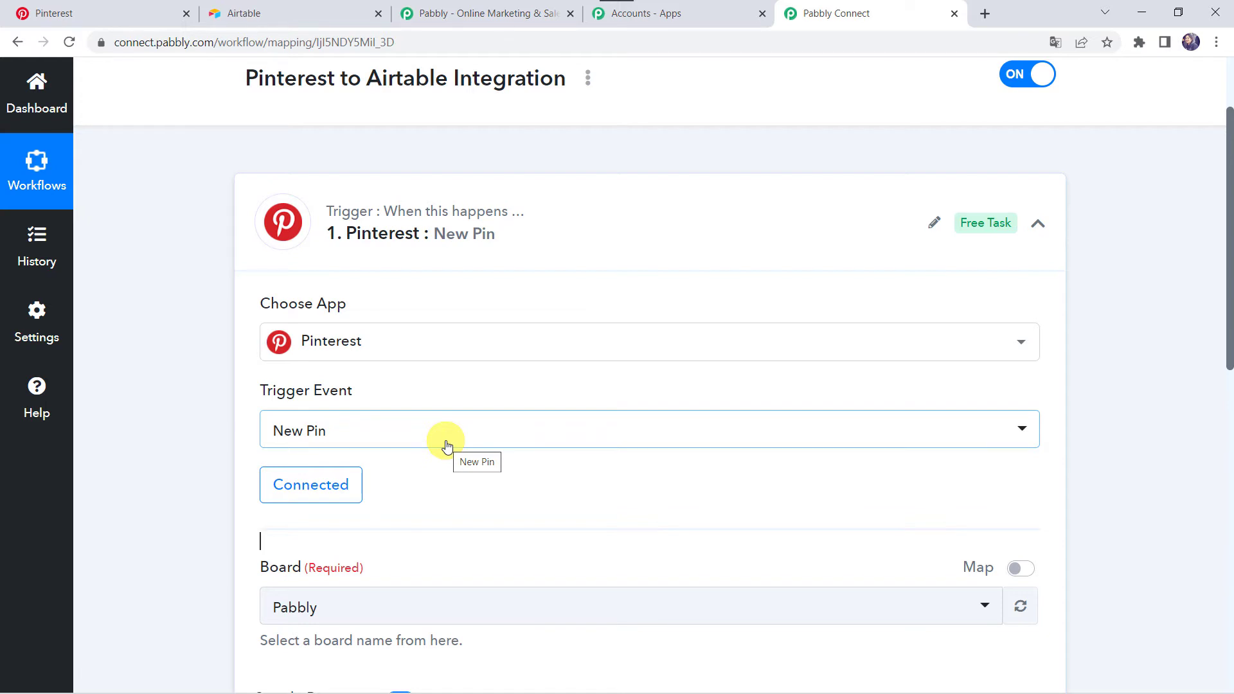
# Check the account's saved boards on Pinterest and select the Pabbly board for the workflow's trigger
pyautogui.scroll(-4, 447, 443)
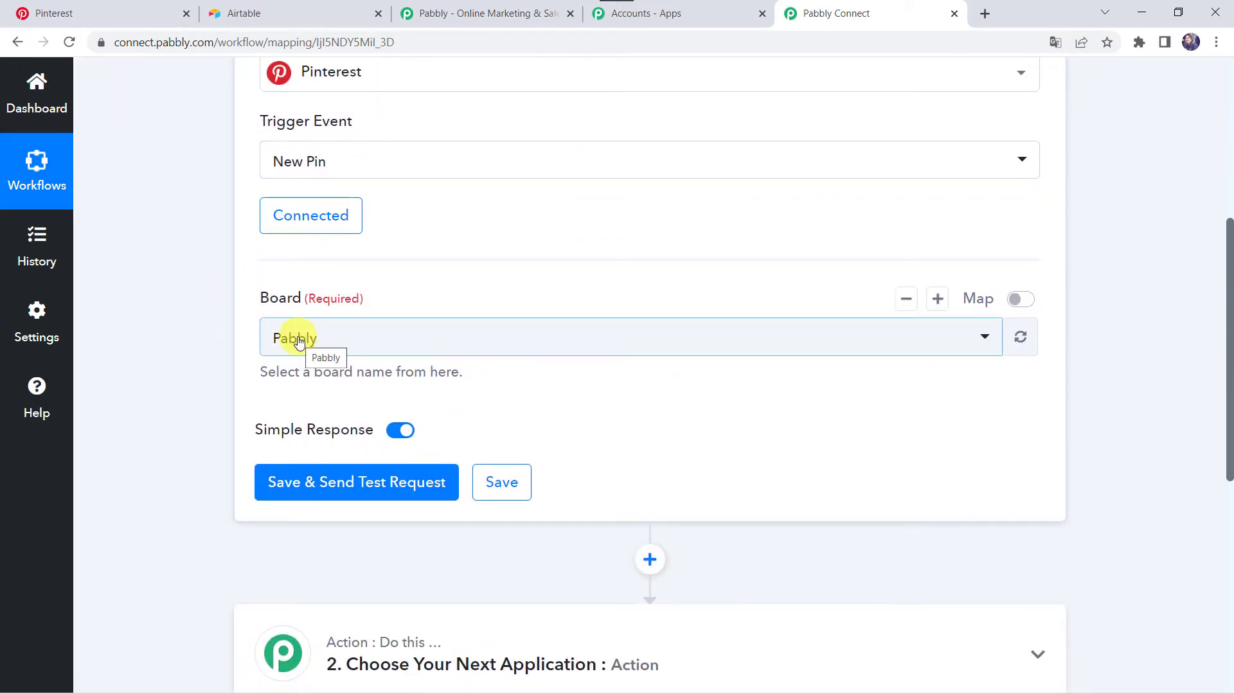
pyautogui.click(154, 14)
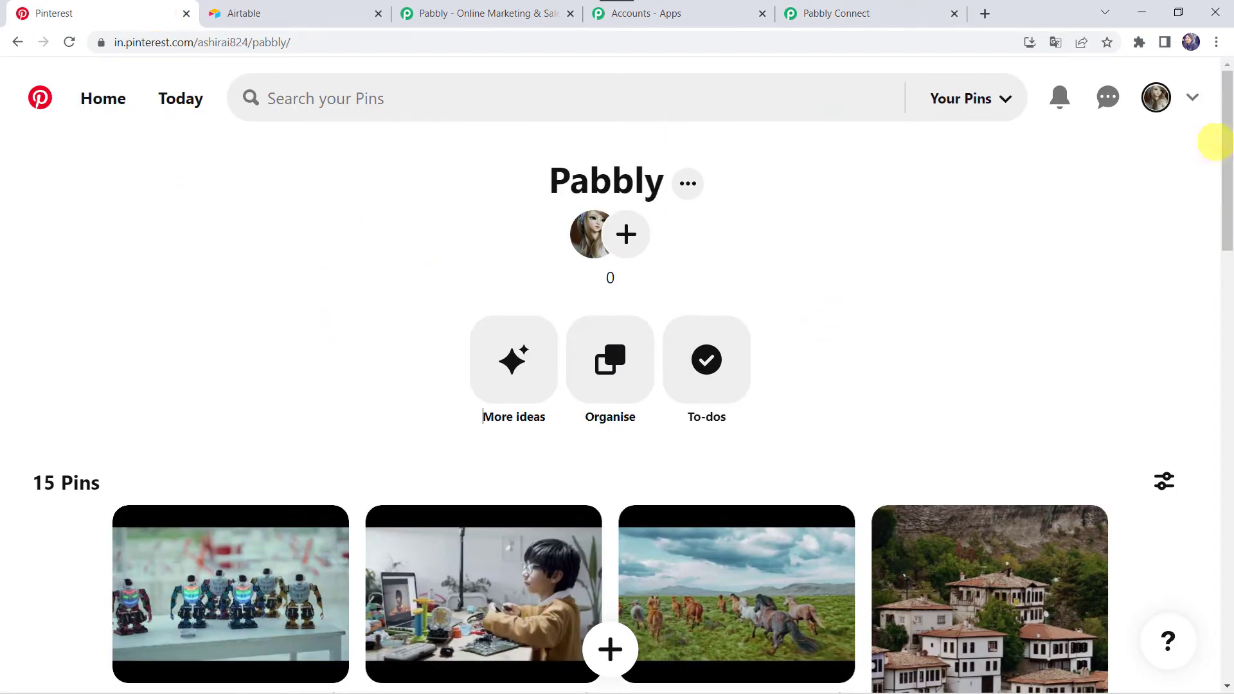
pyautogui.click(1160, 108)
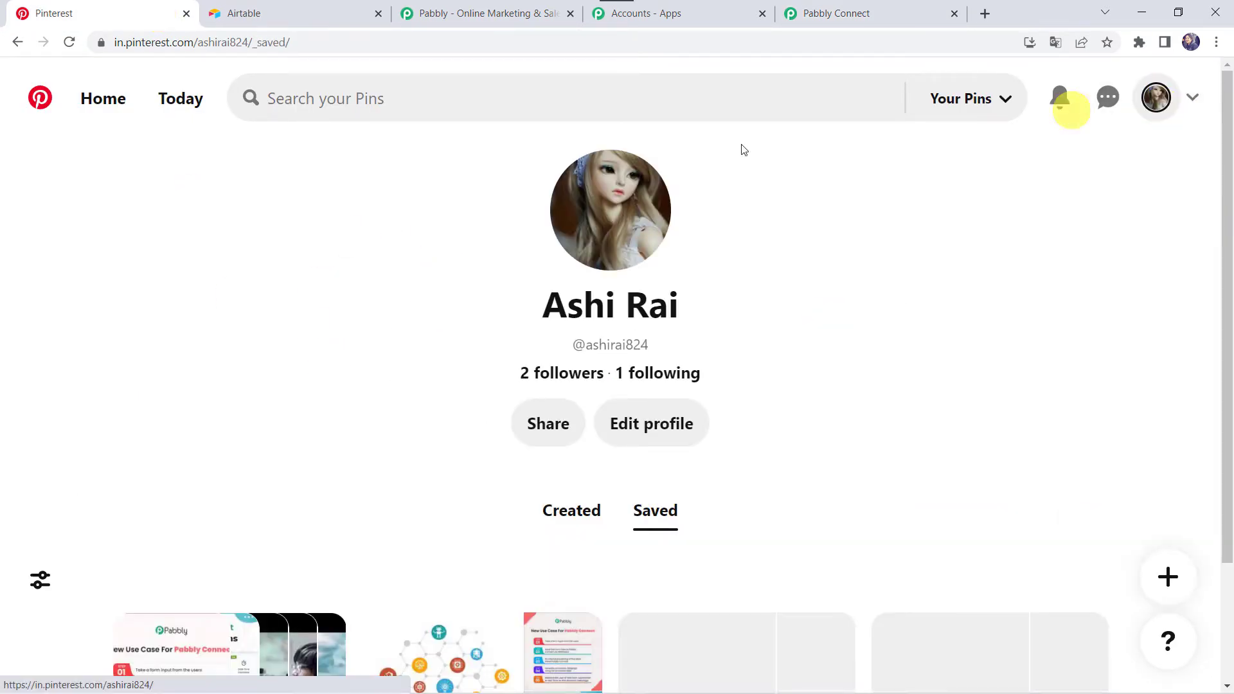
pyautogui.scroll(-3, 373, 346)
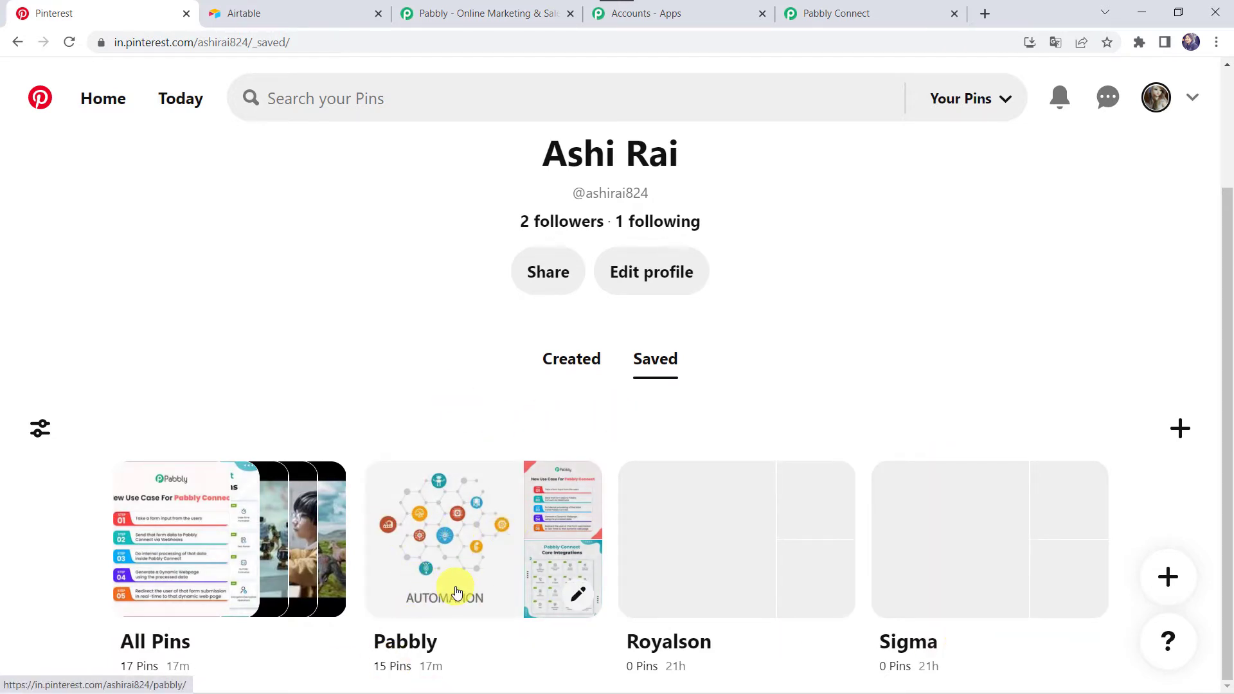
pyautogui.click(842, 13)
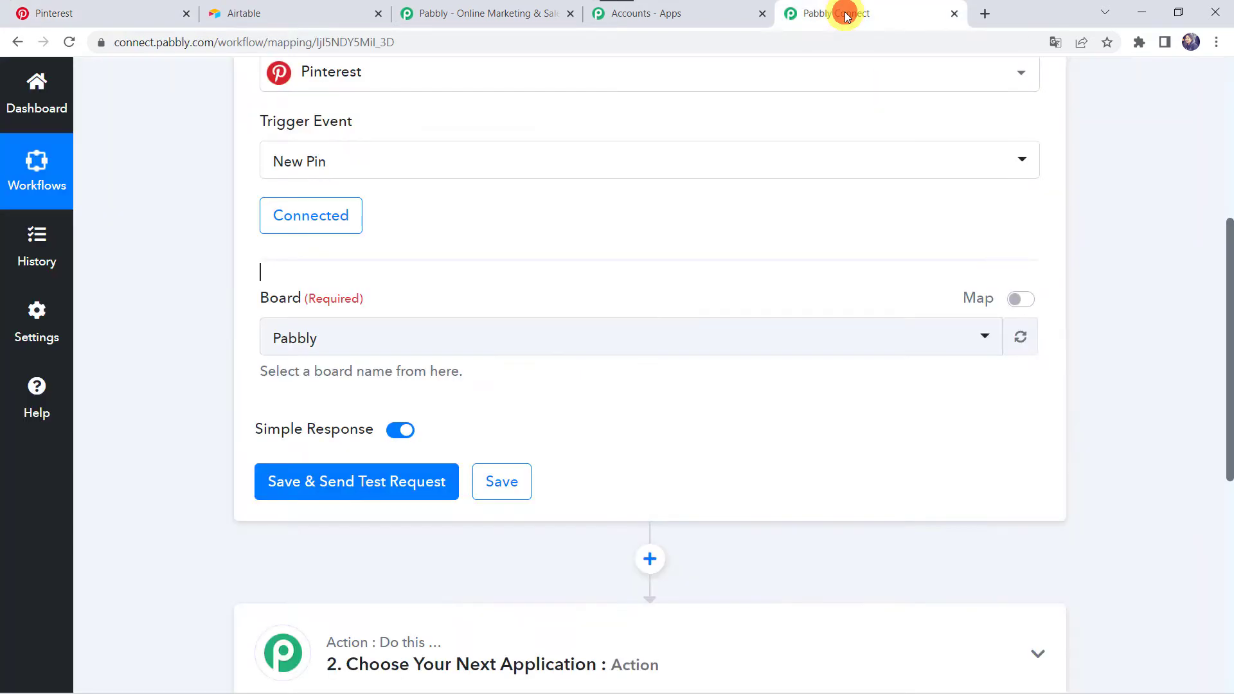
pyautogui.click(332, 331)
pyautogui.click(330, 425)
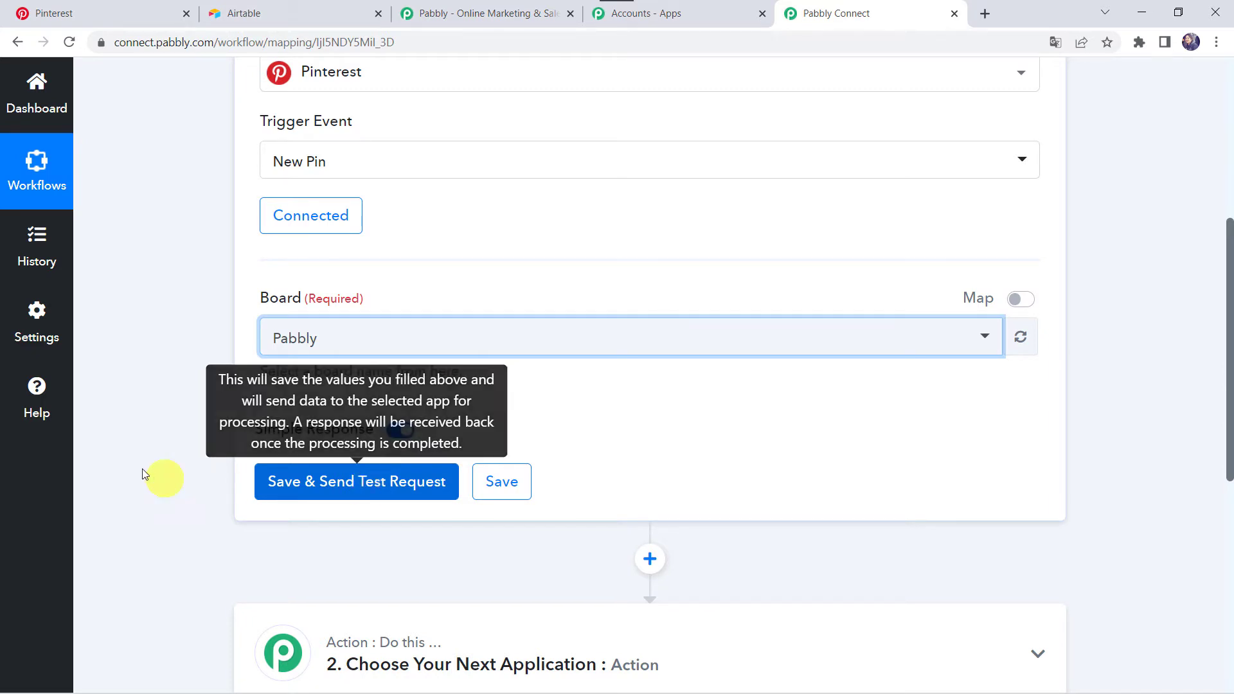
# Switch to Pinterest, start a new pin and upload the image Core Integrations.png from the Uploads folder in Pictures
pyautogui.click(113, 15)
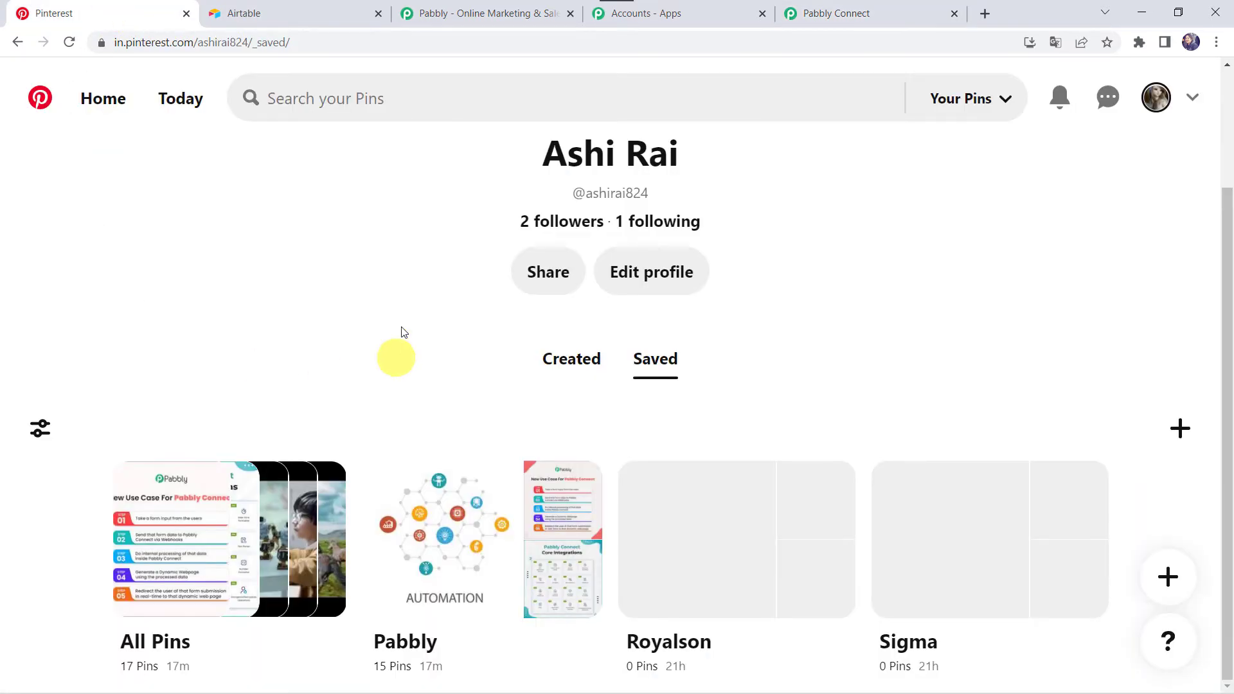
pyautogui.click(1182, 431)
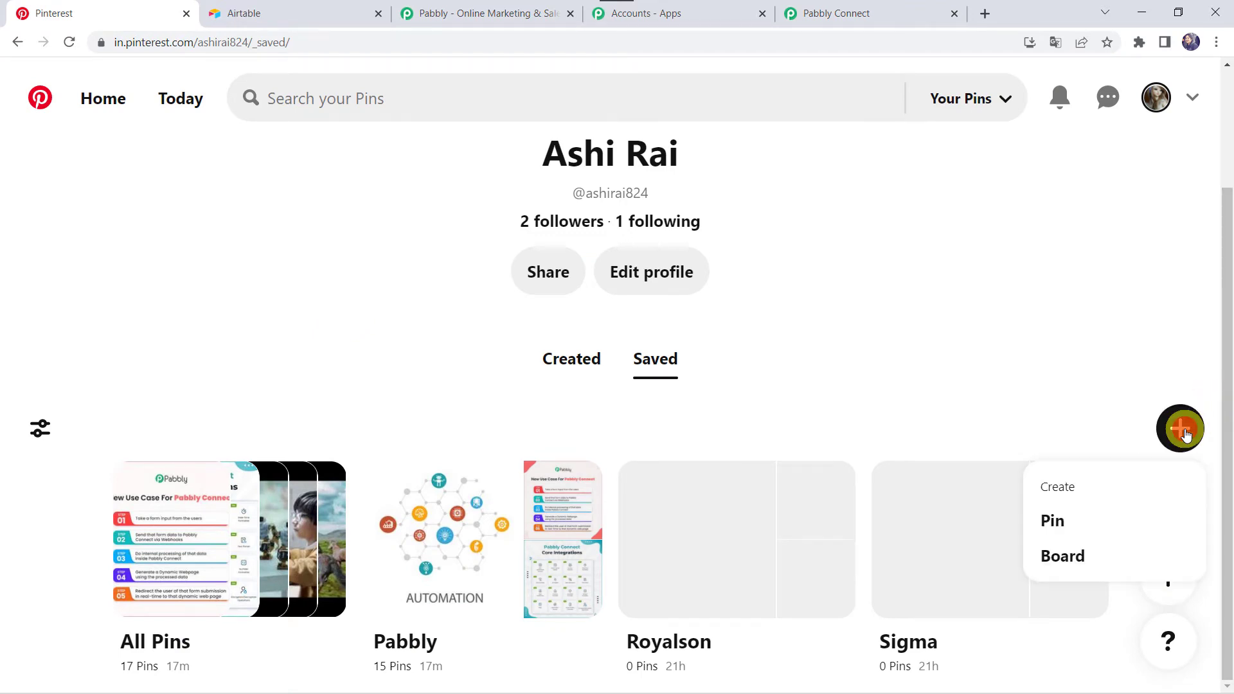
pyautogui.click(1070, 519)
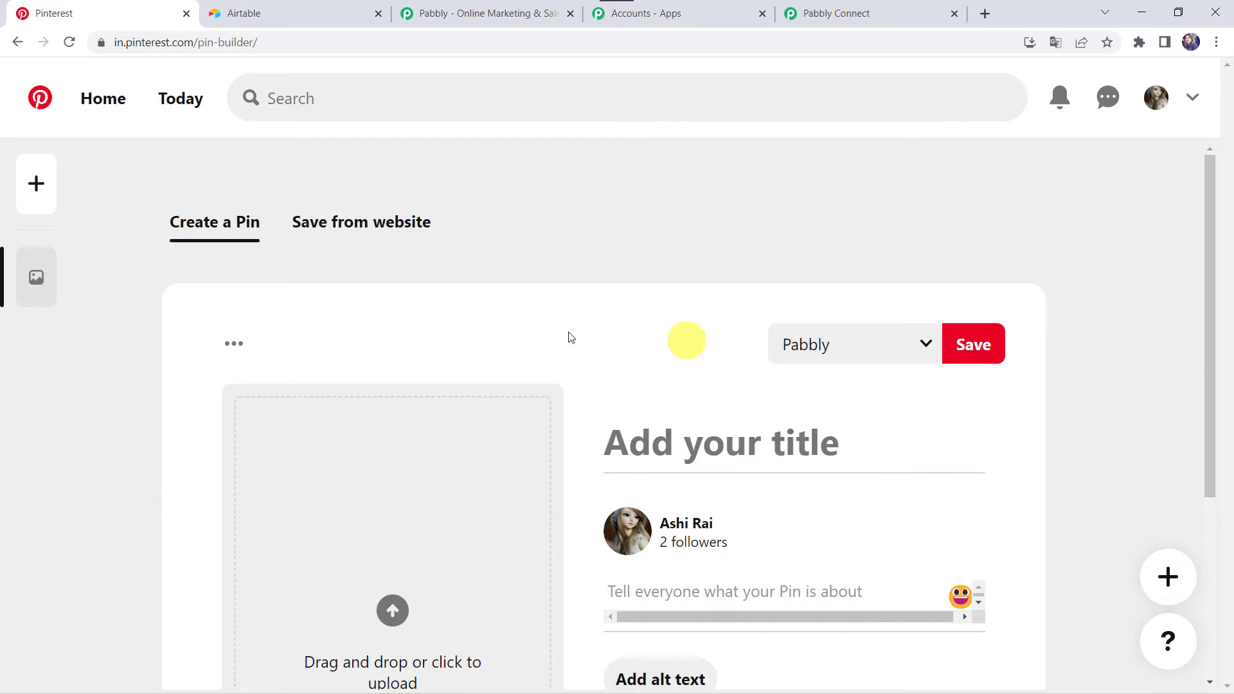
pyautogui.scroll(-3, 472, 368)
pyautogui.click(393, 421)
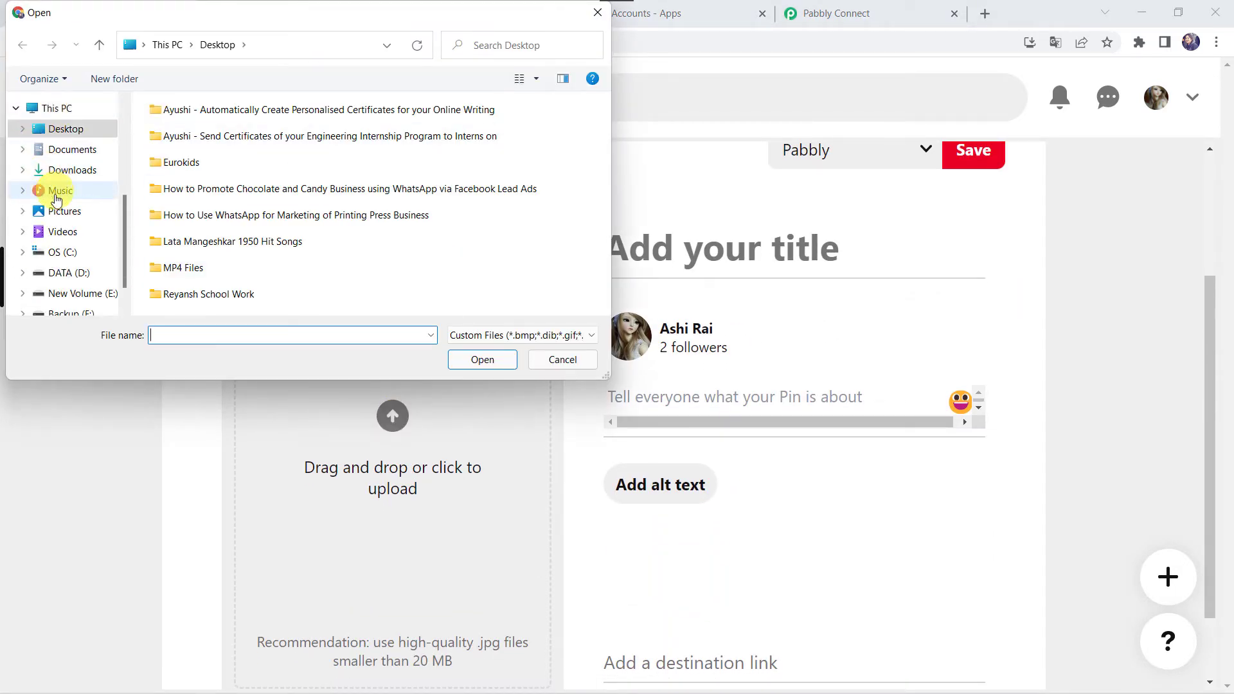
pyautogui.click(57, 211)
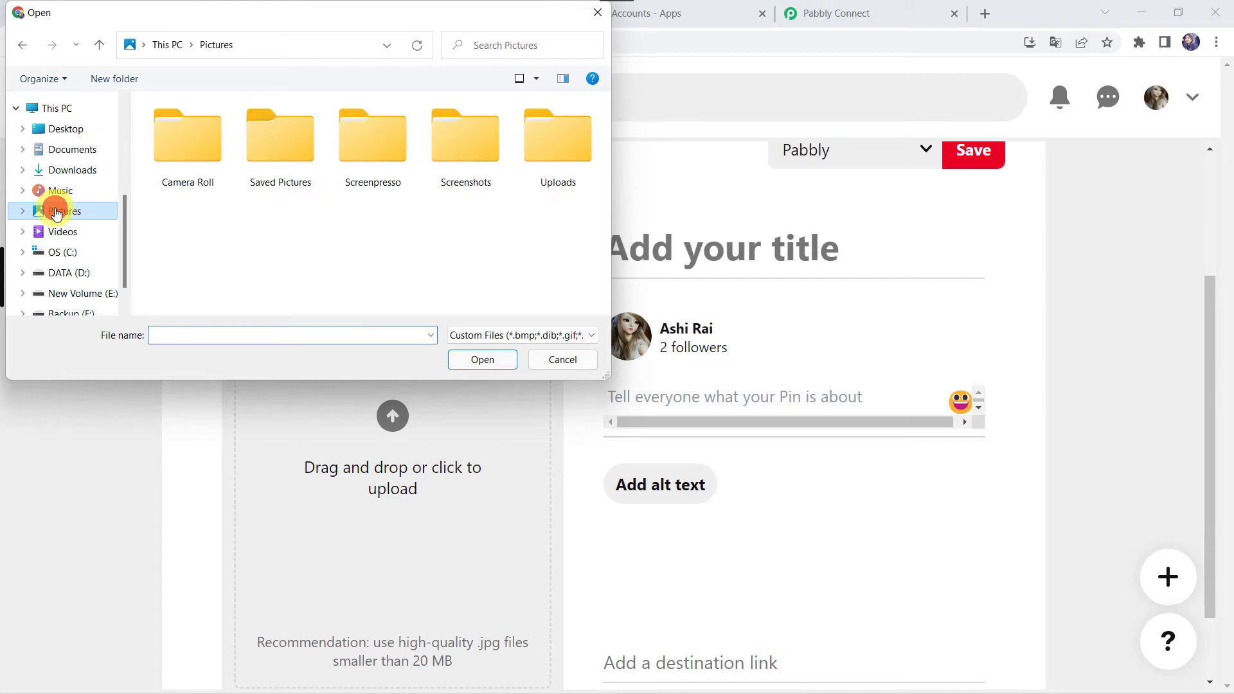
pyautogui.doubleClick(535, 158)
pyautogui.doubleClick(284, 172)
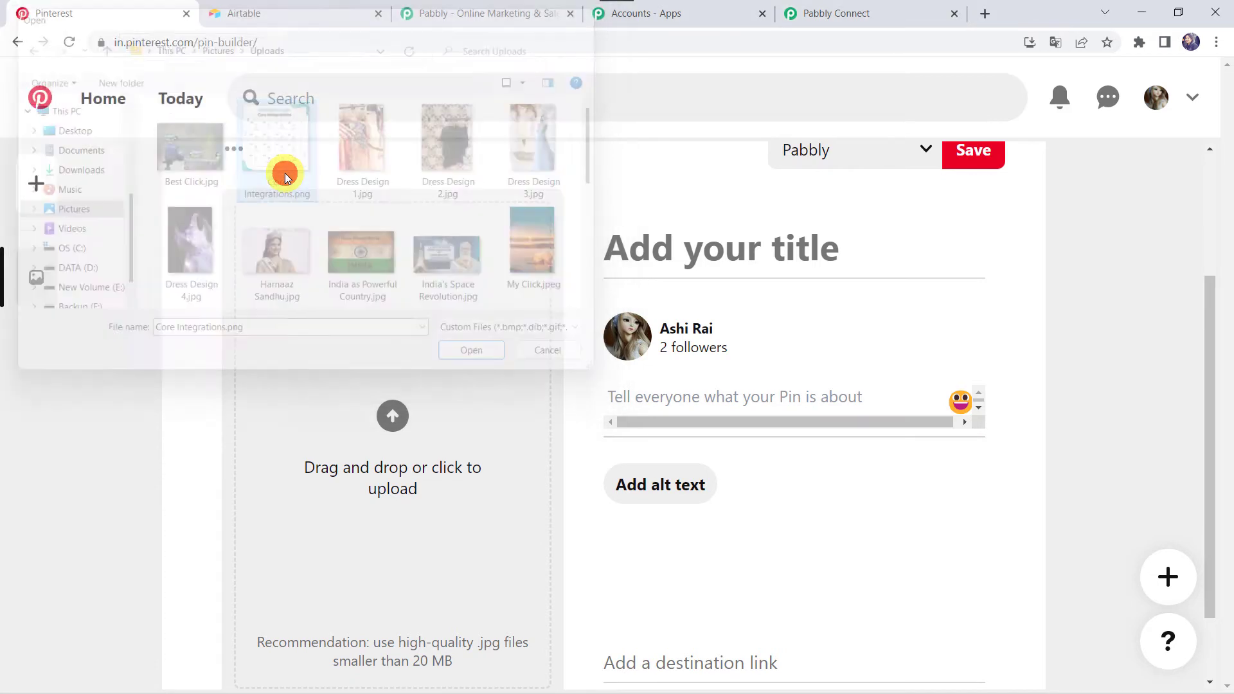
# Give the new pin the title "Core Integrations" and copy that title
pyautogui.click(692, 250)
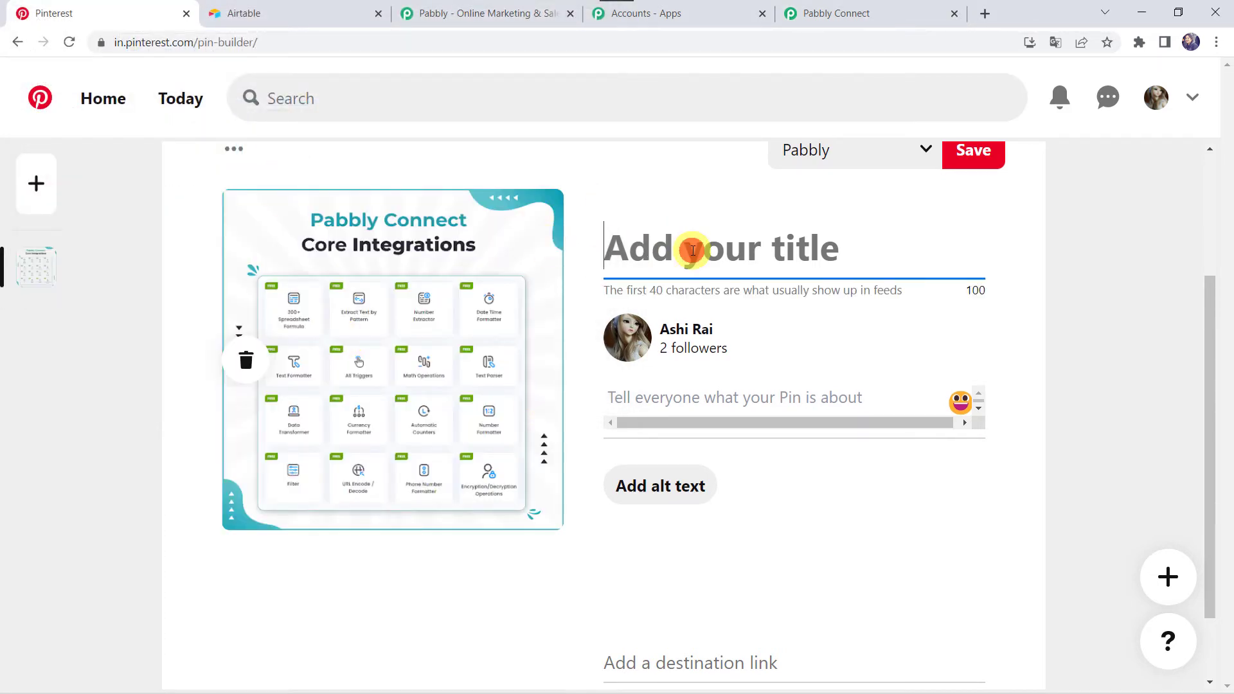
pyautogui.write('Core I')
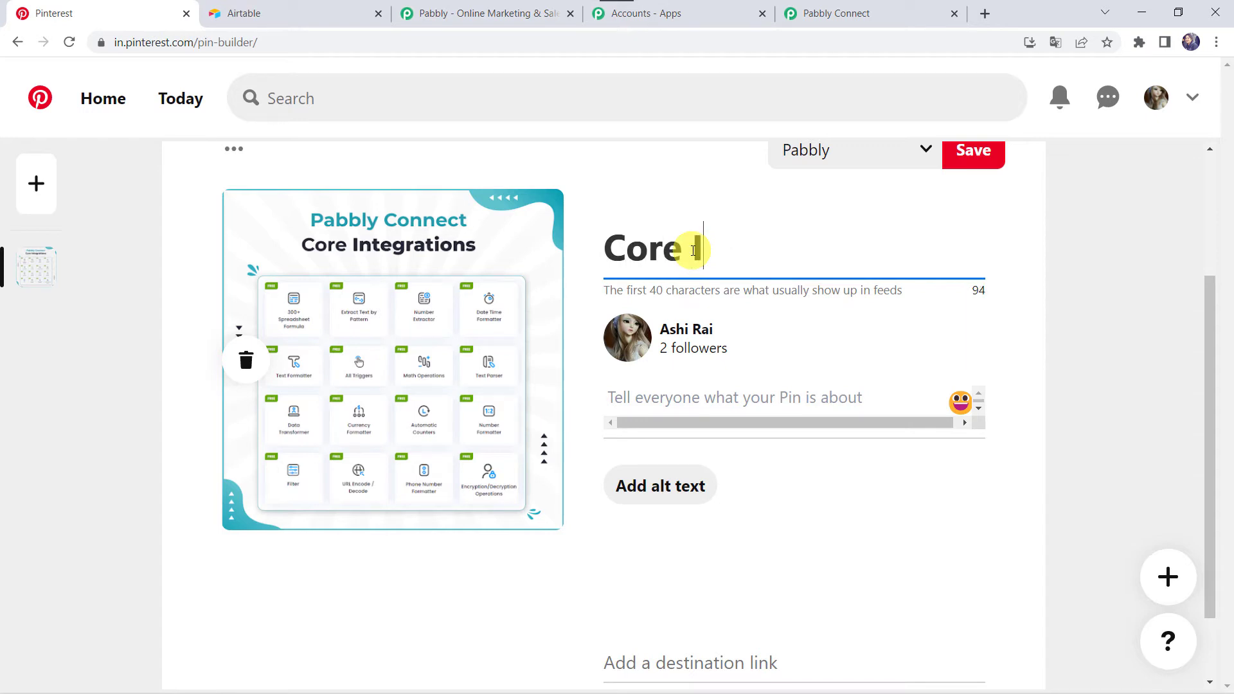
pyautogui.write('ntegrations')
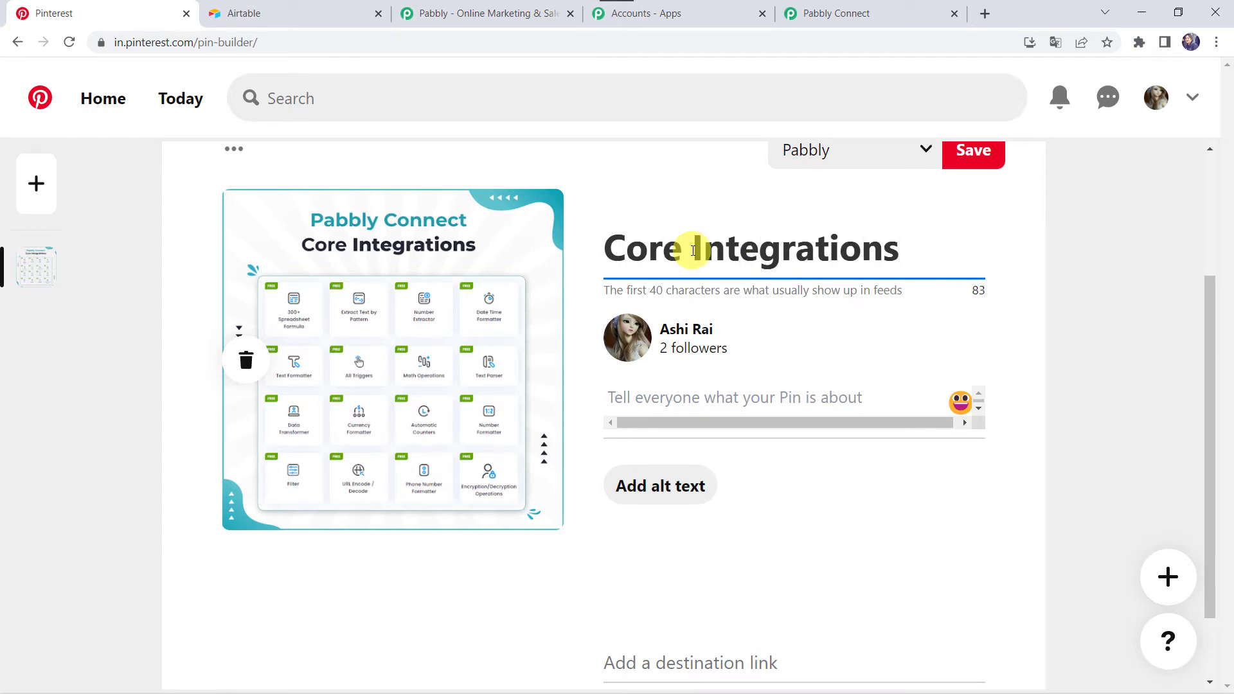
pyautogui.tripleClick(692, 250)
pyautogui.hotkey('ctrl', 'c')
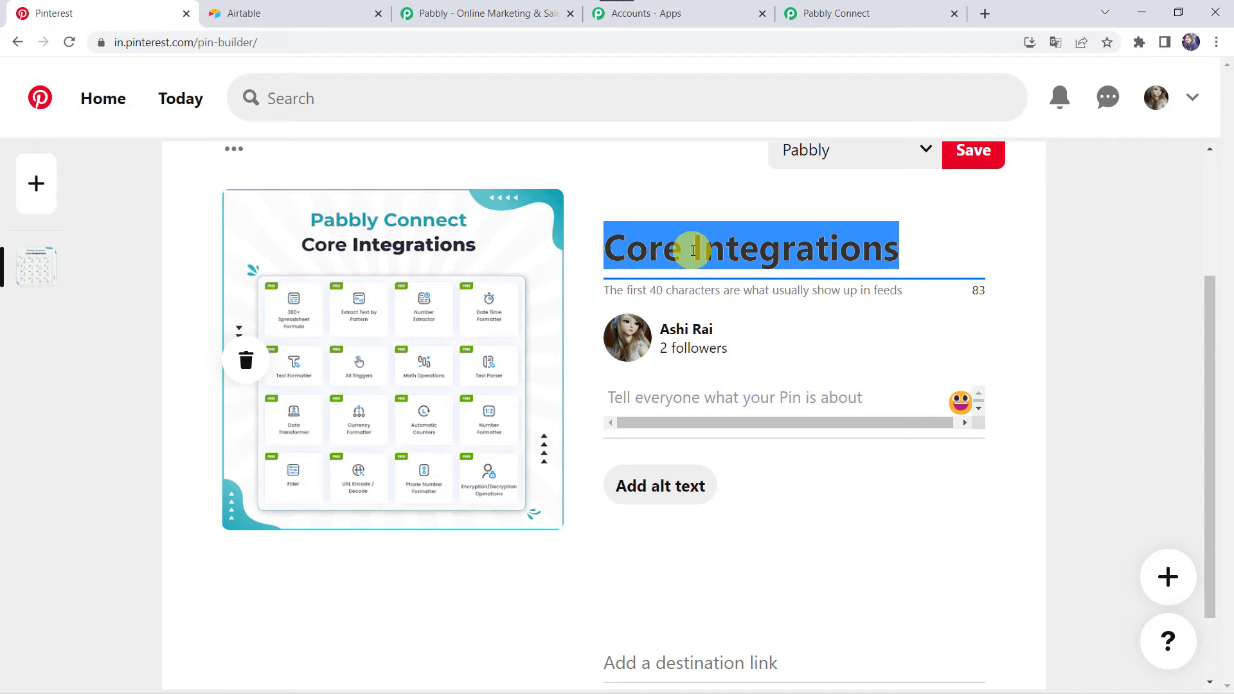
# Describe the pin as "Pabbly Connect - Core Integrations" and save it to the Pabbly board
pyautogui.click(651, 386)
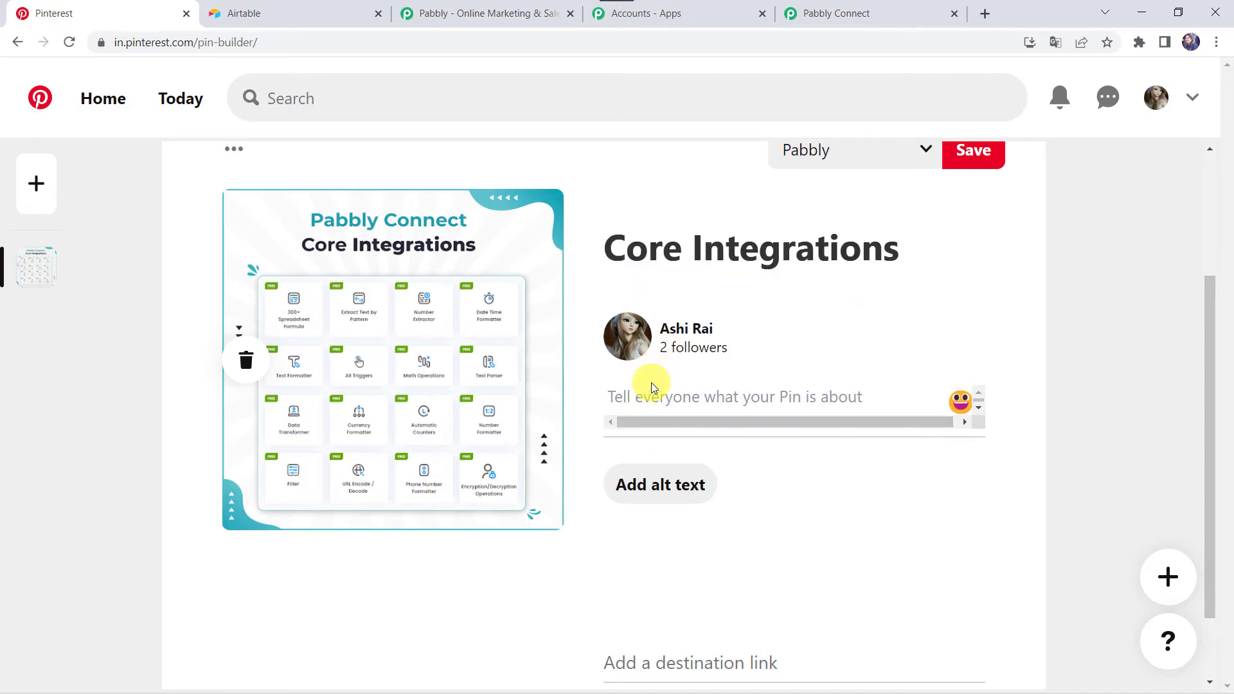
pyautogui.write('Pabbly Connect -')
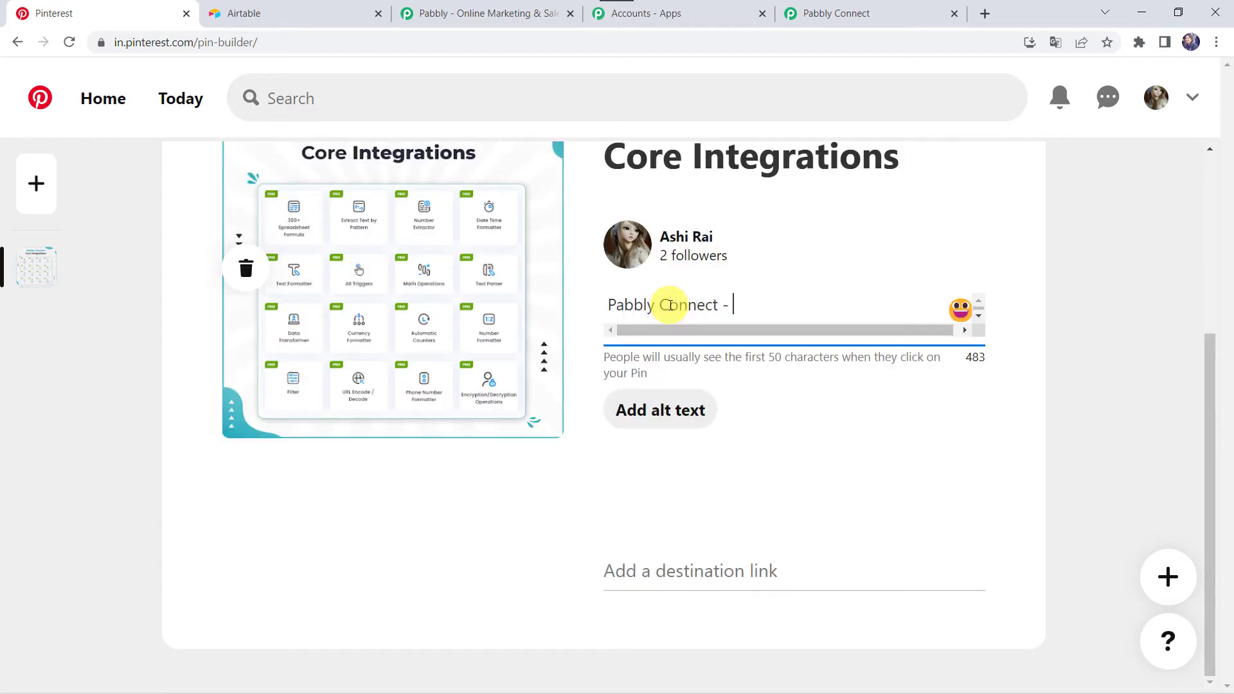
pyautogui.hotkey('ctrl', 'v')
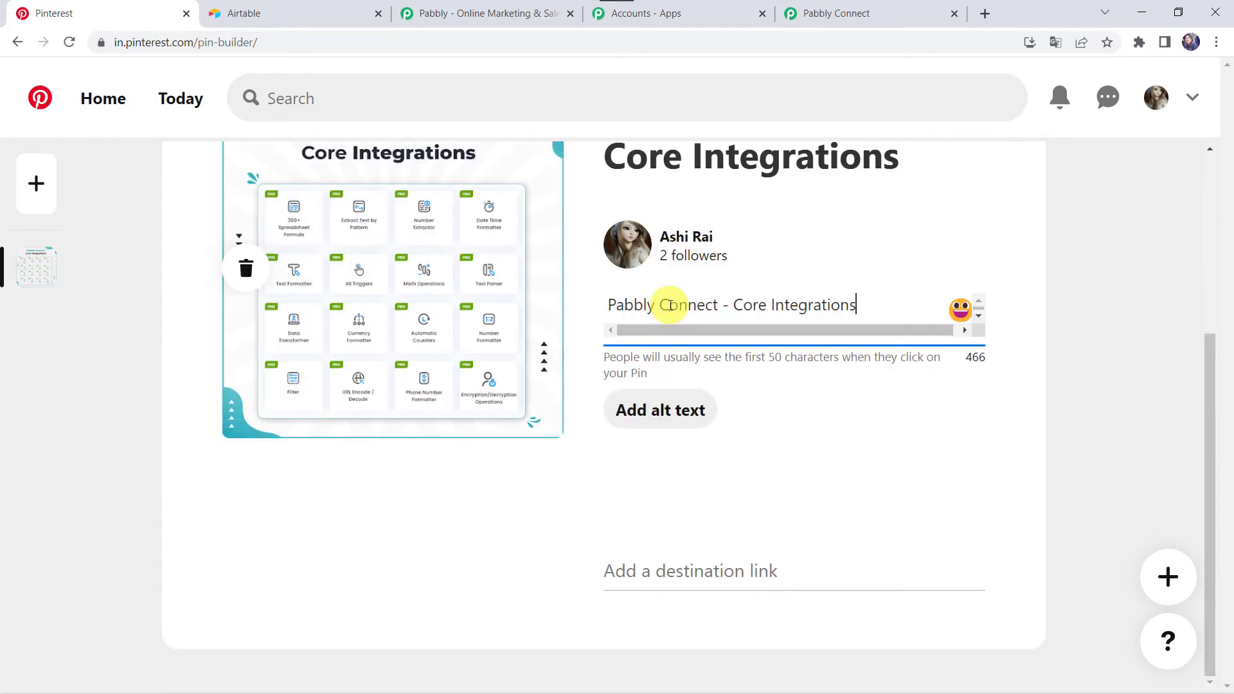
pyautogui.scroll(2, 670, 306)
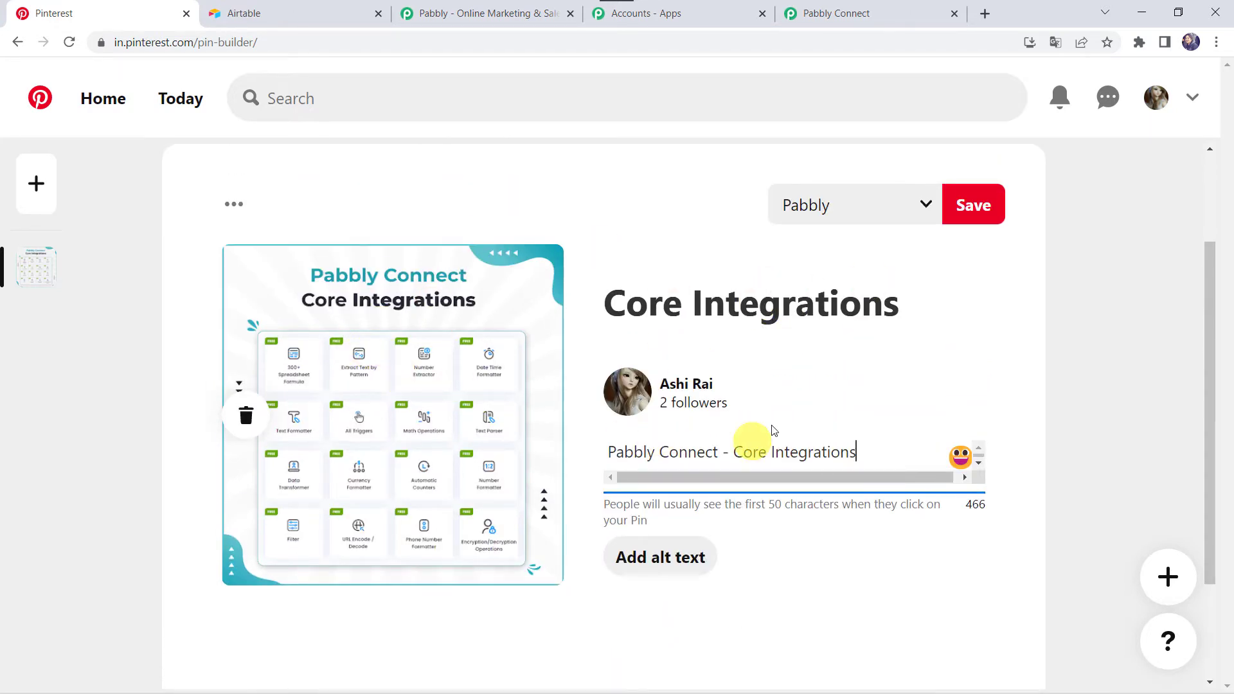
pyautogui.click(987, 206)
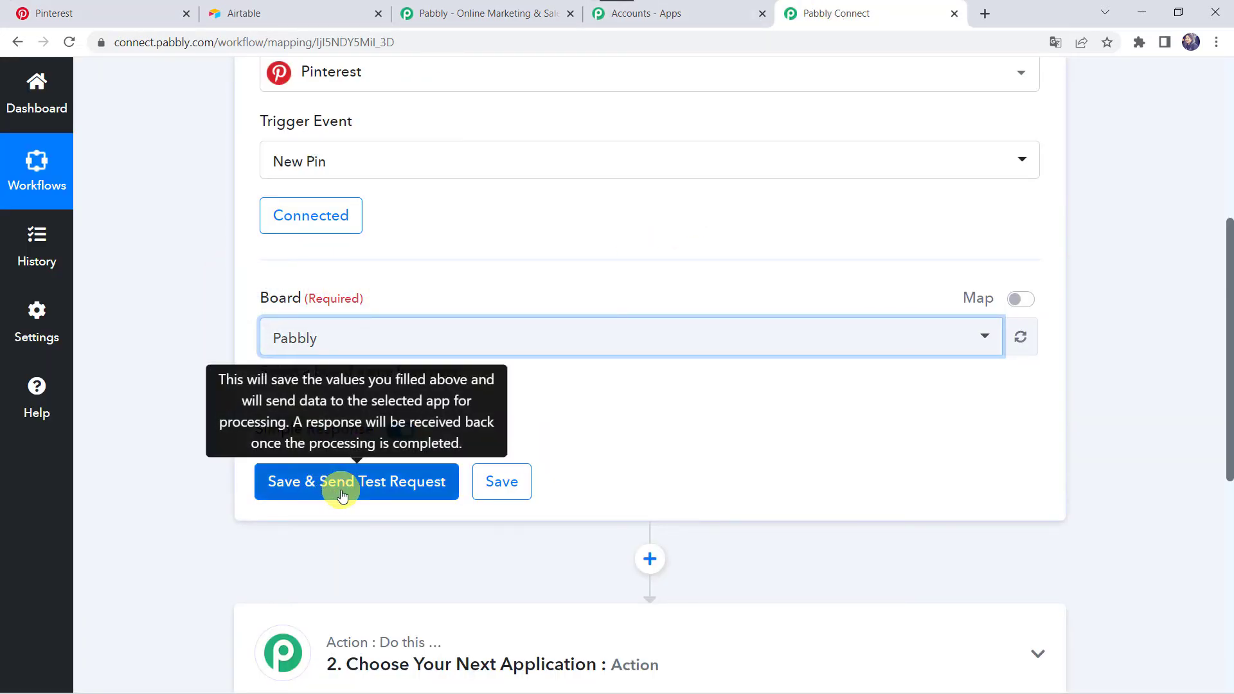
# Switch to Pabbly Connect, save the Pinterest trigger with a test request and review the pin details in the response
pyautogui.click(342, 495)
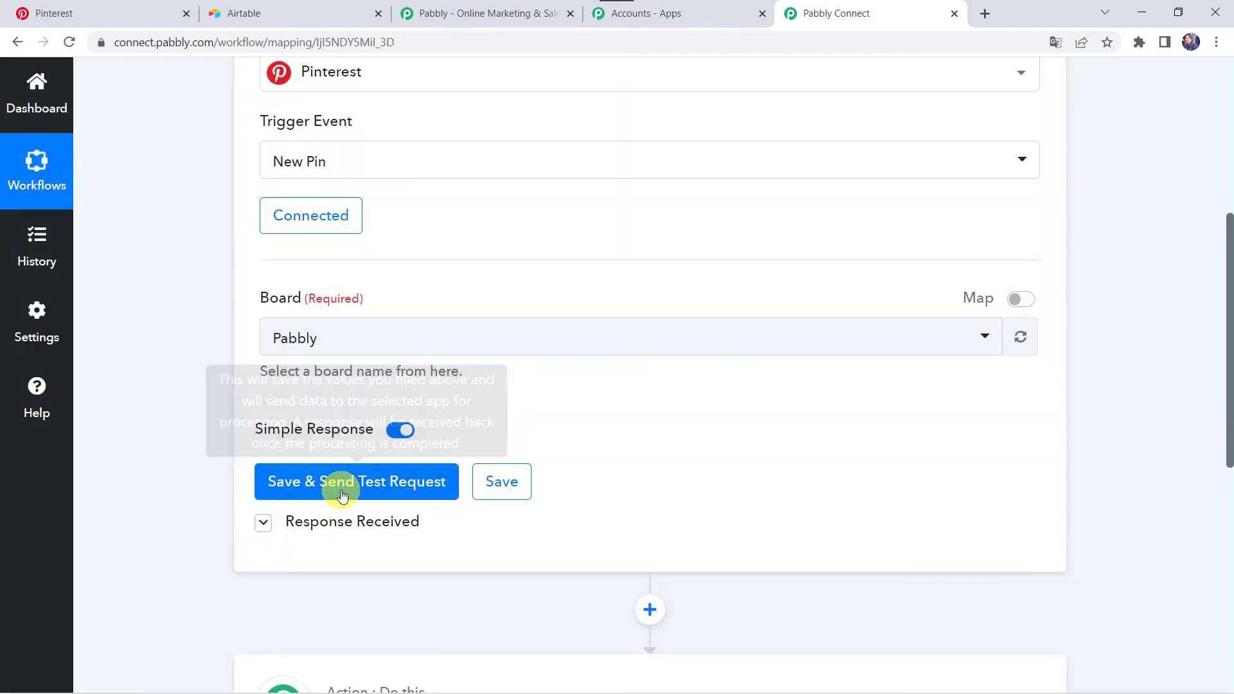
pyautogui.scroll(-6, 122, 542)
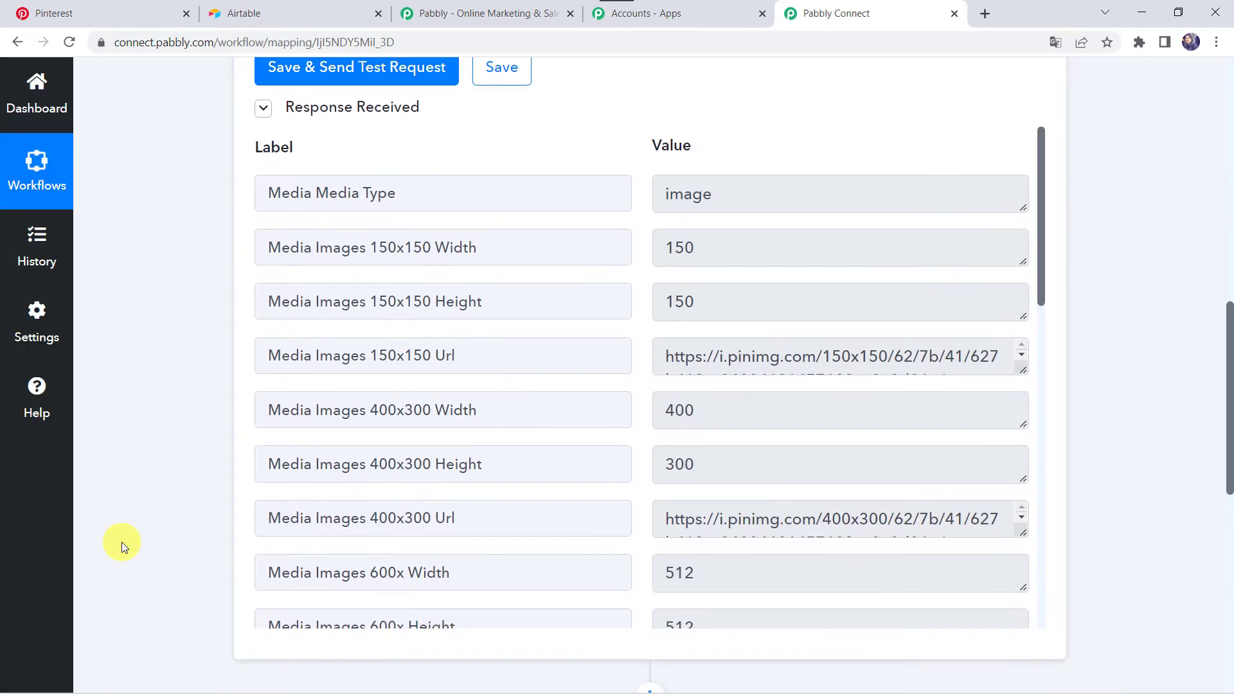
pyautogui.scroll(-1, 121, 541)
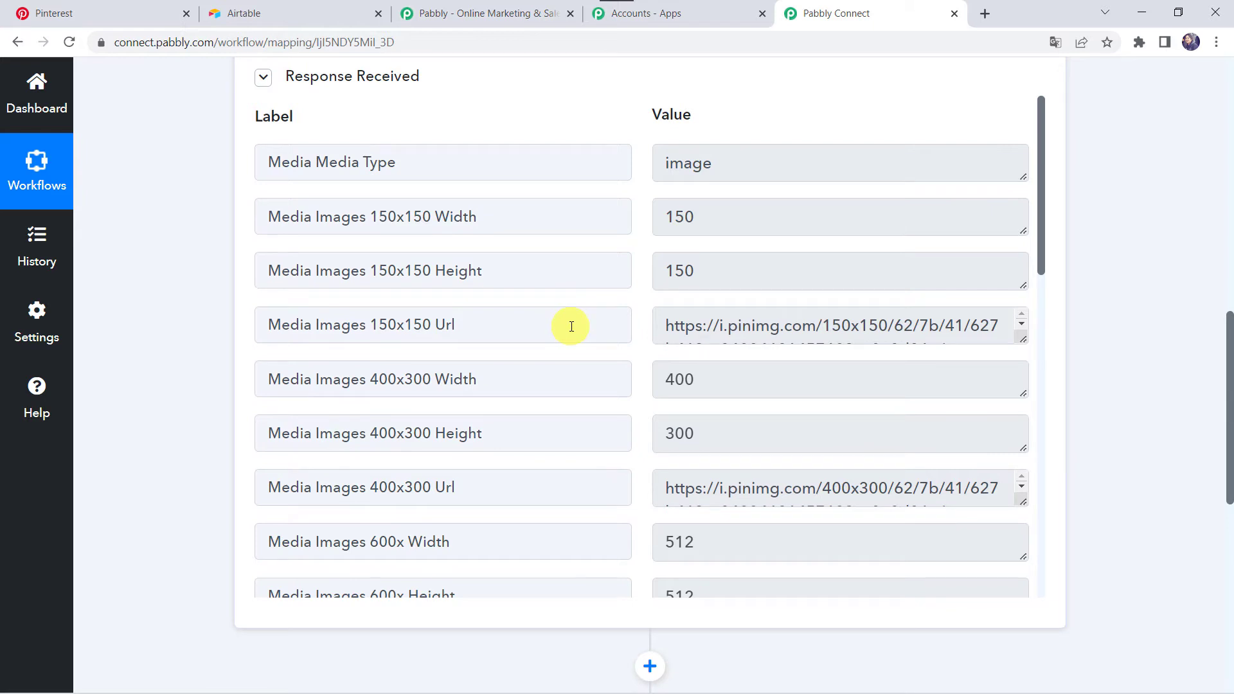
pyautogui.scroll(-10, 571, 326)
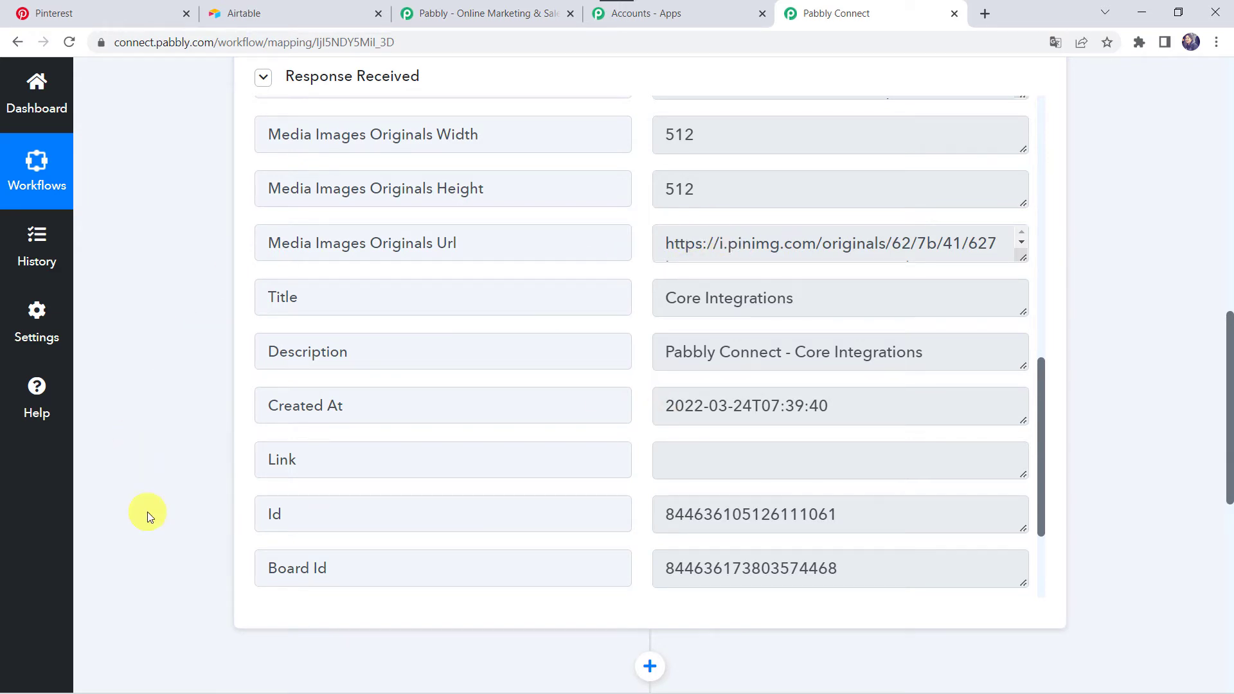
# Set the workflow's action application to Airtable with Create Record as the action event
pyautogui.scroll(-8, 148, 511)
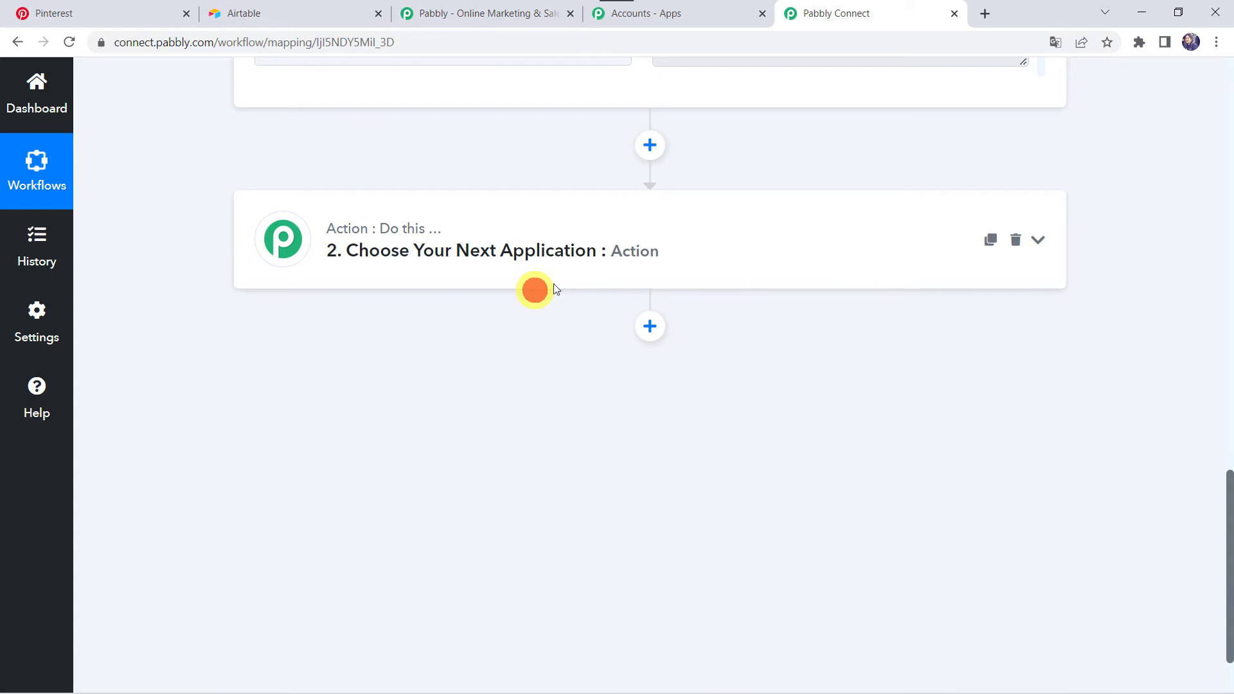
pyautogui.click(612, 260)
pyautogui.click(302, 360)
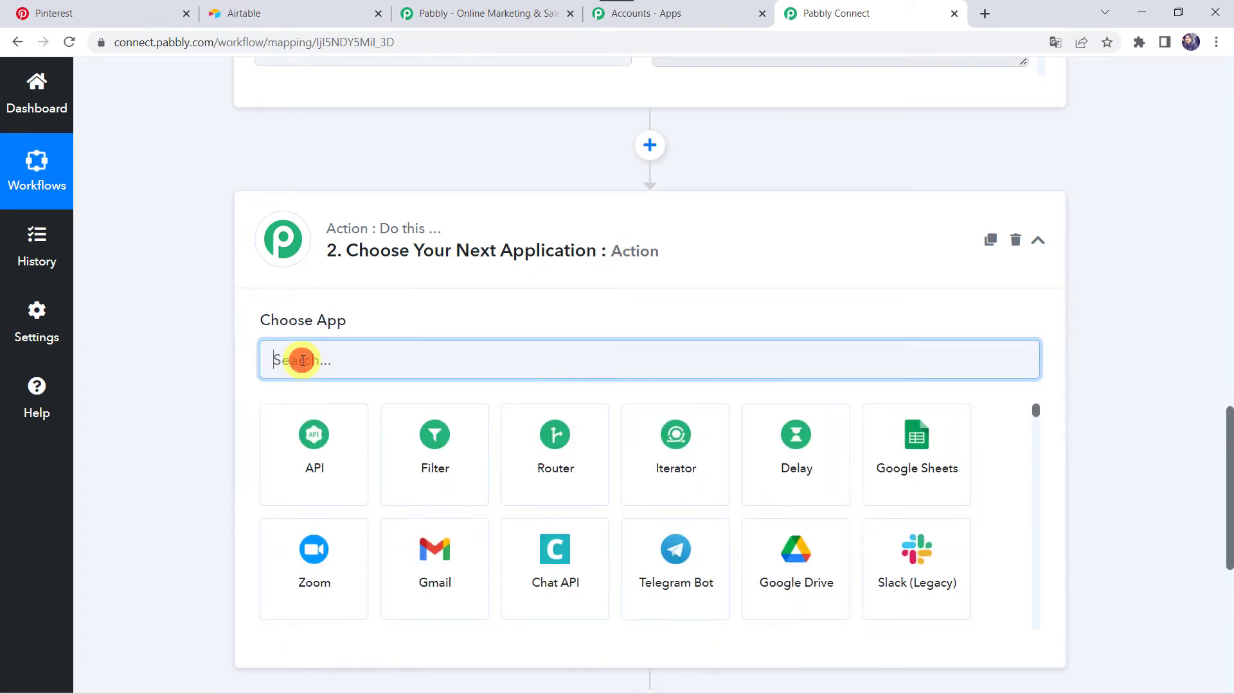
pyautogui.write('Airta')
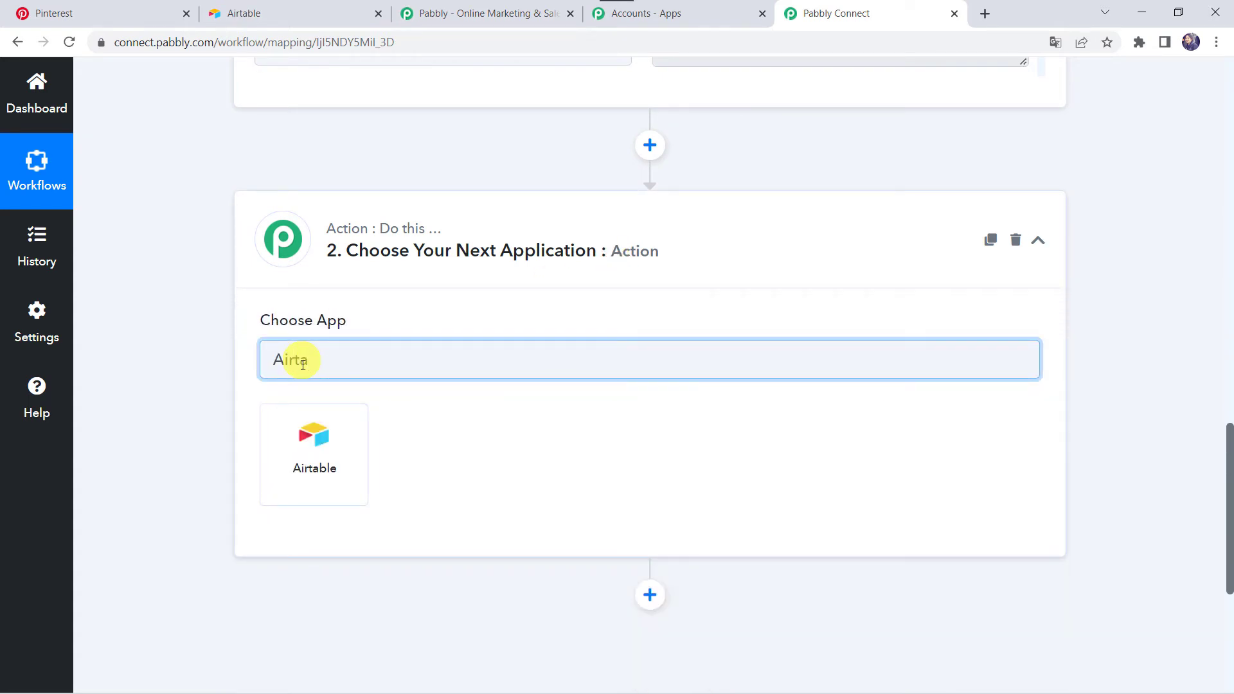
pyautogui.click(313, 464)
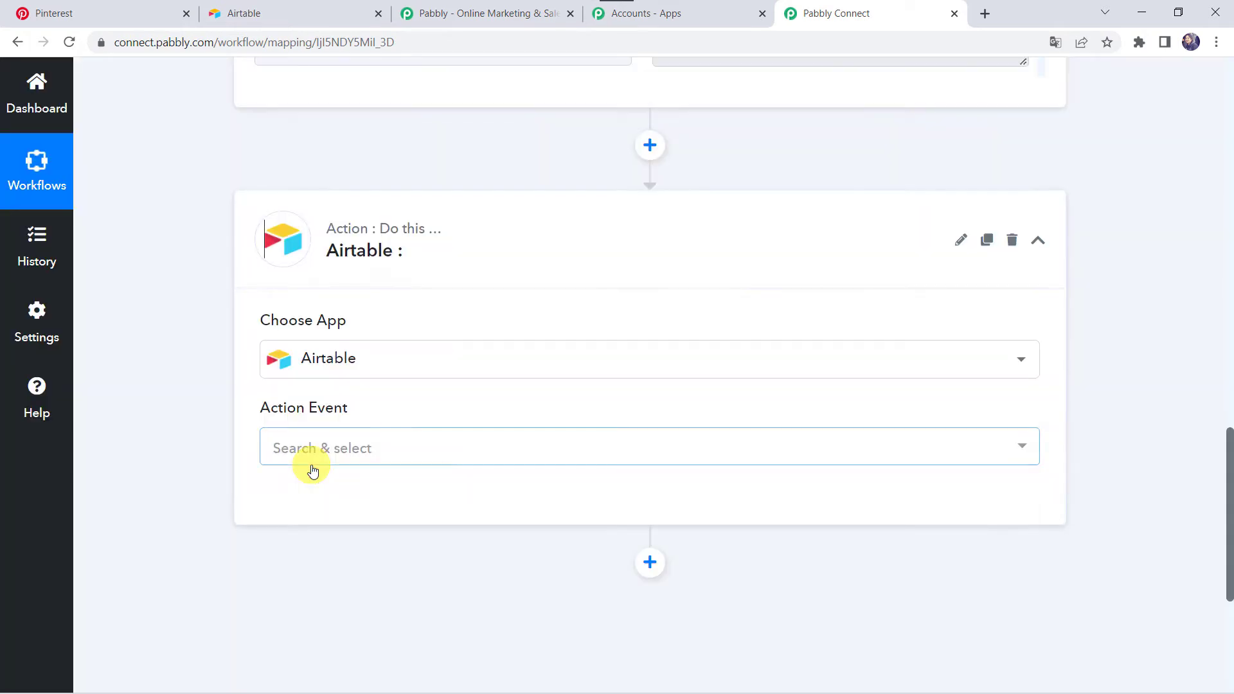
pyautogui.click(308, 463)
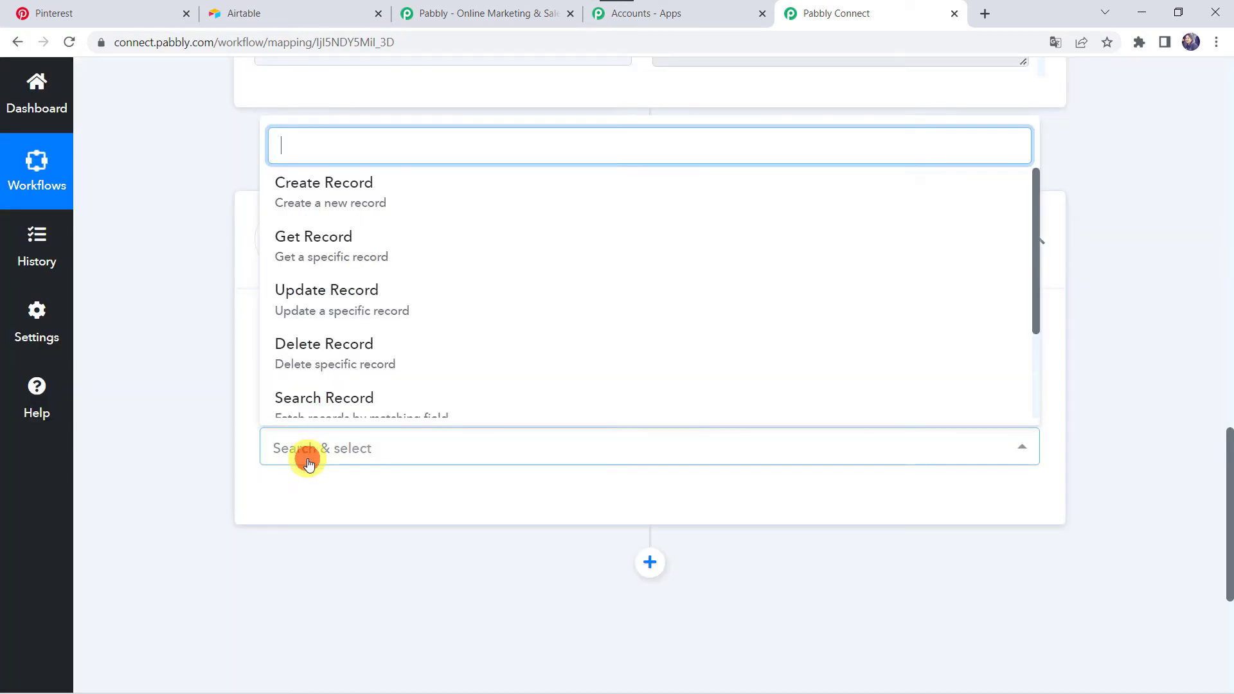
pyautogui.click(335, 213)
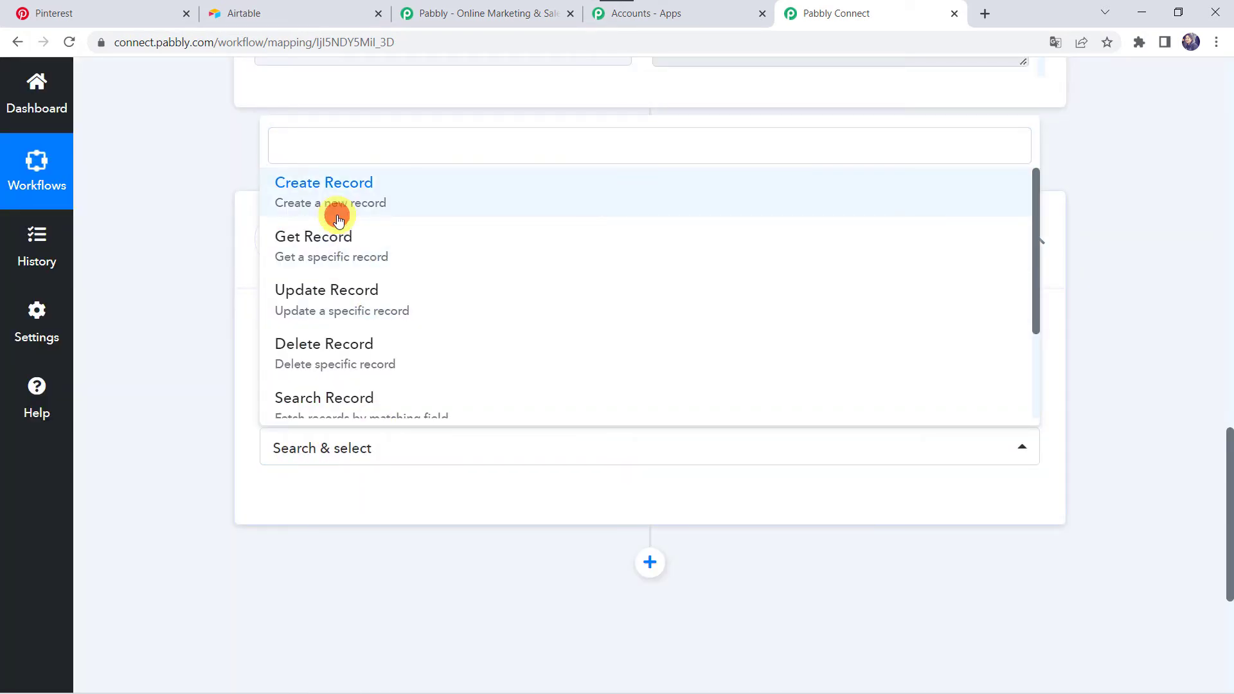
pyautogui.click(309, 503)
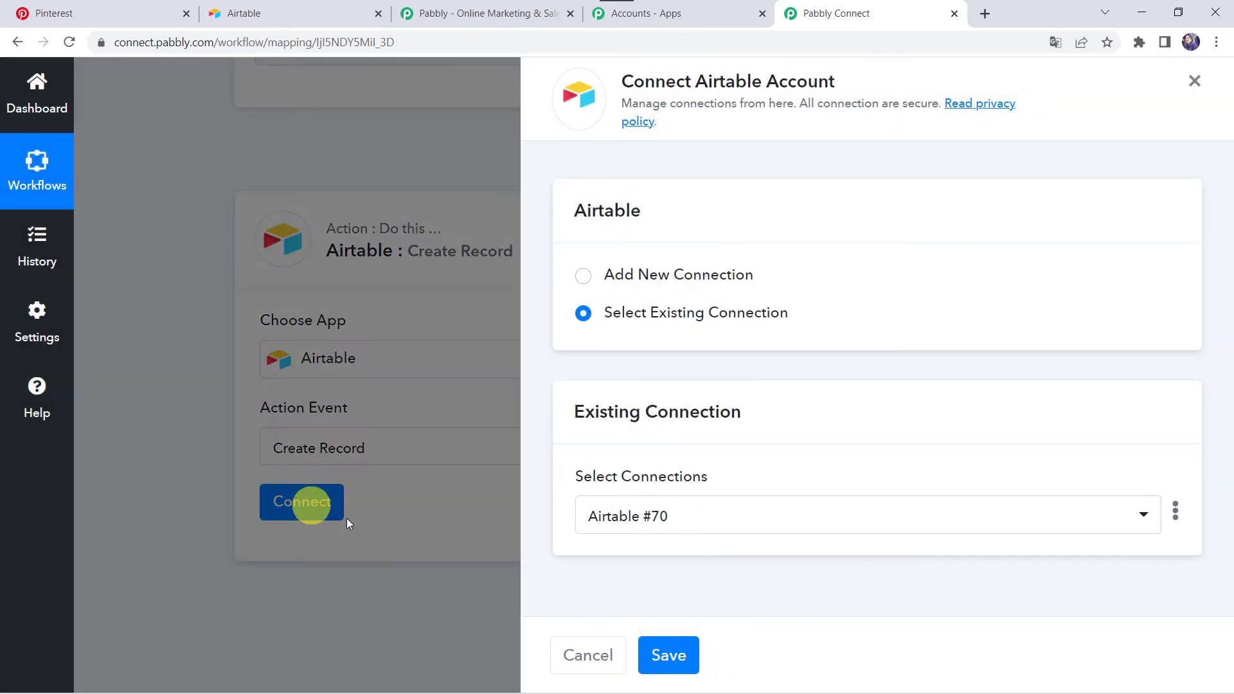
pyautogui.click(669, 275)
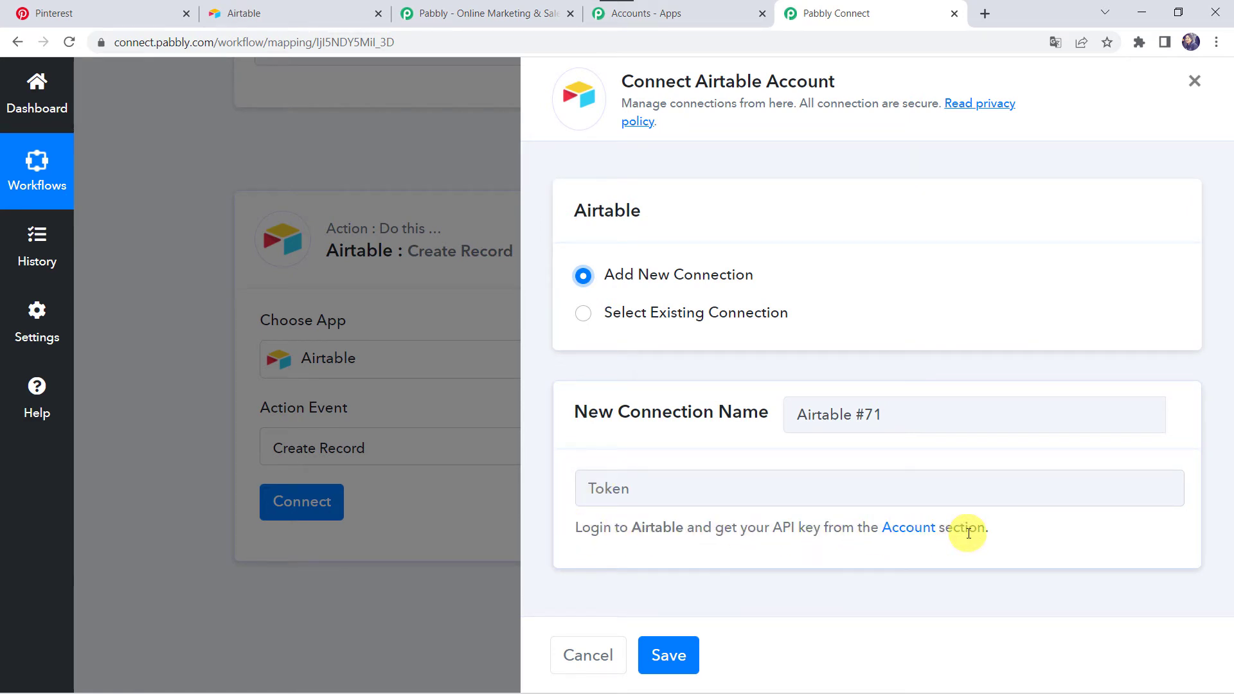
pyautogui.click(327, 9)
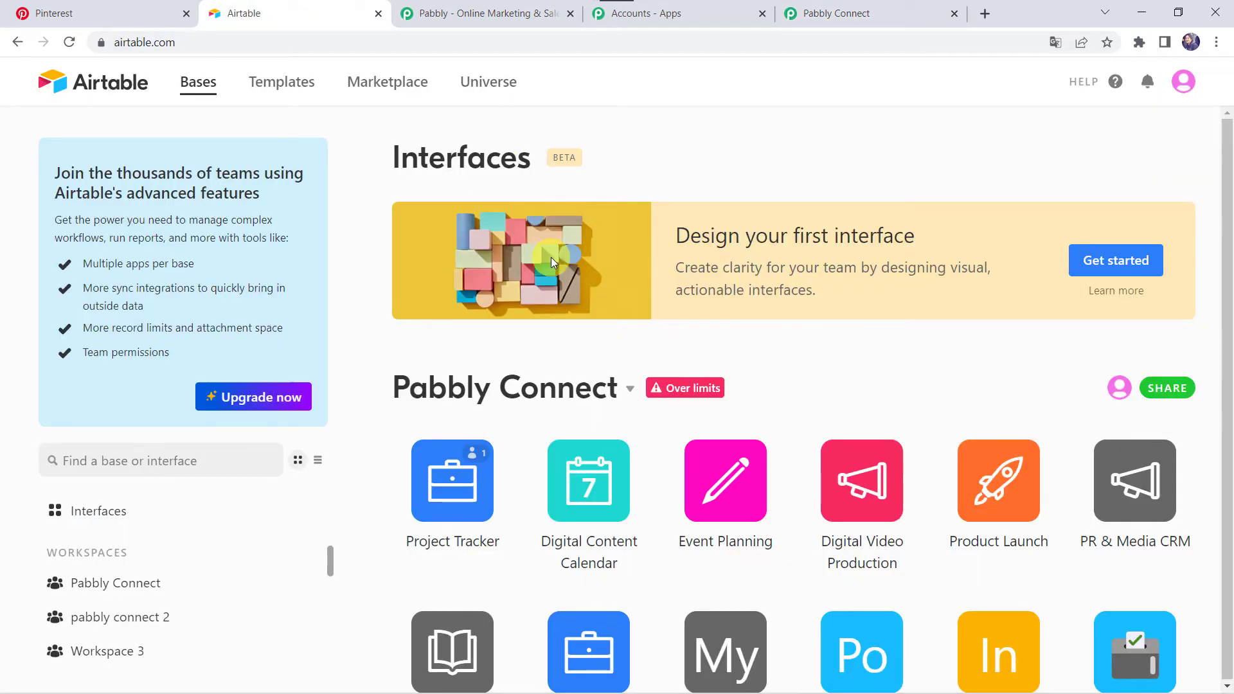
pyautogui.click(1184, 90)
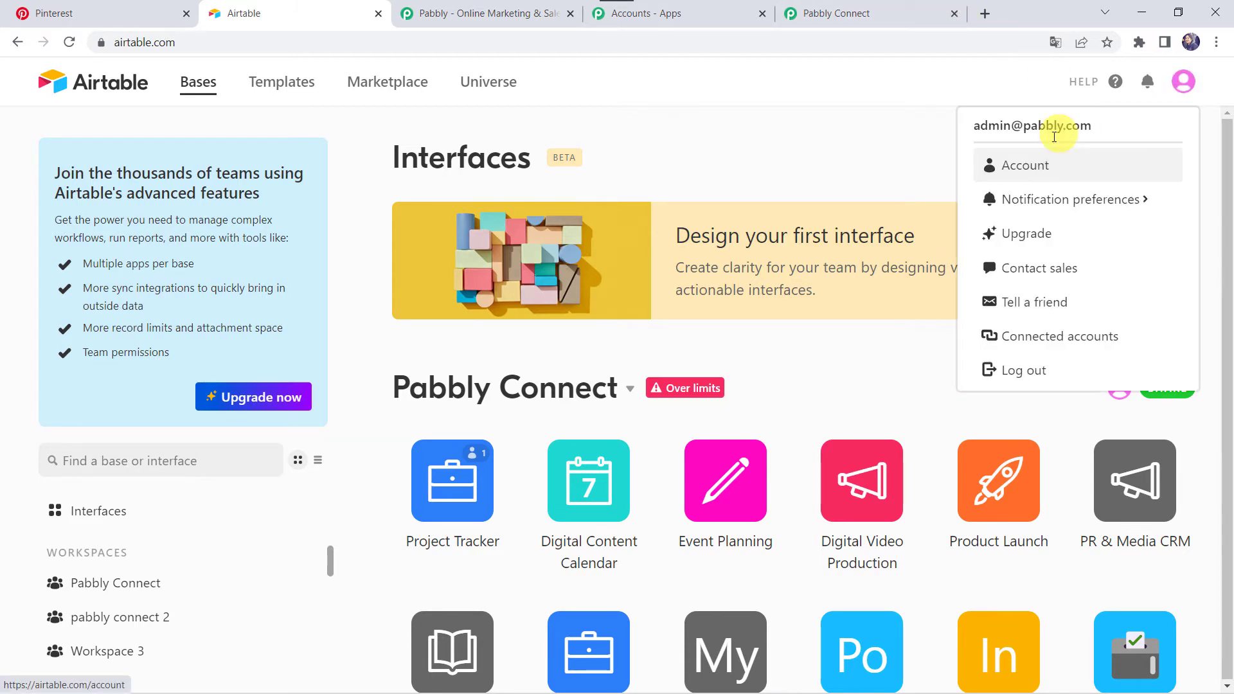
pyautogui.click(1027, 172)
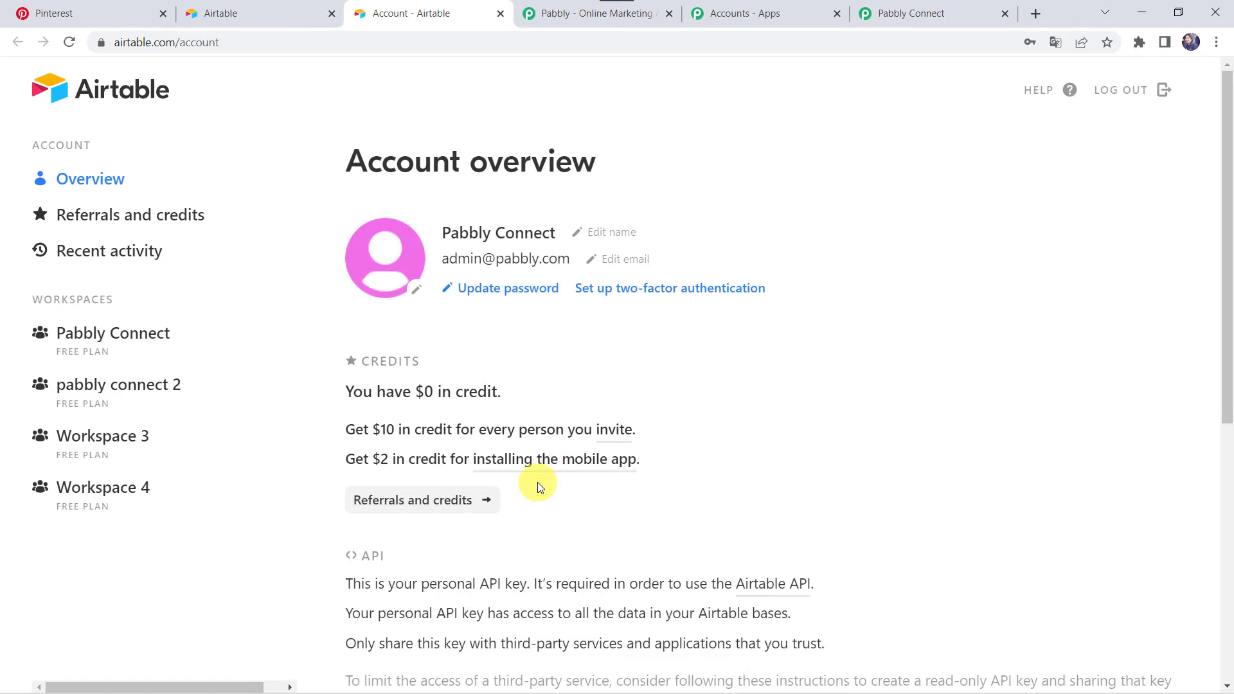
pyautogui.scroll(-6, 540, 485)
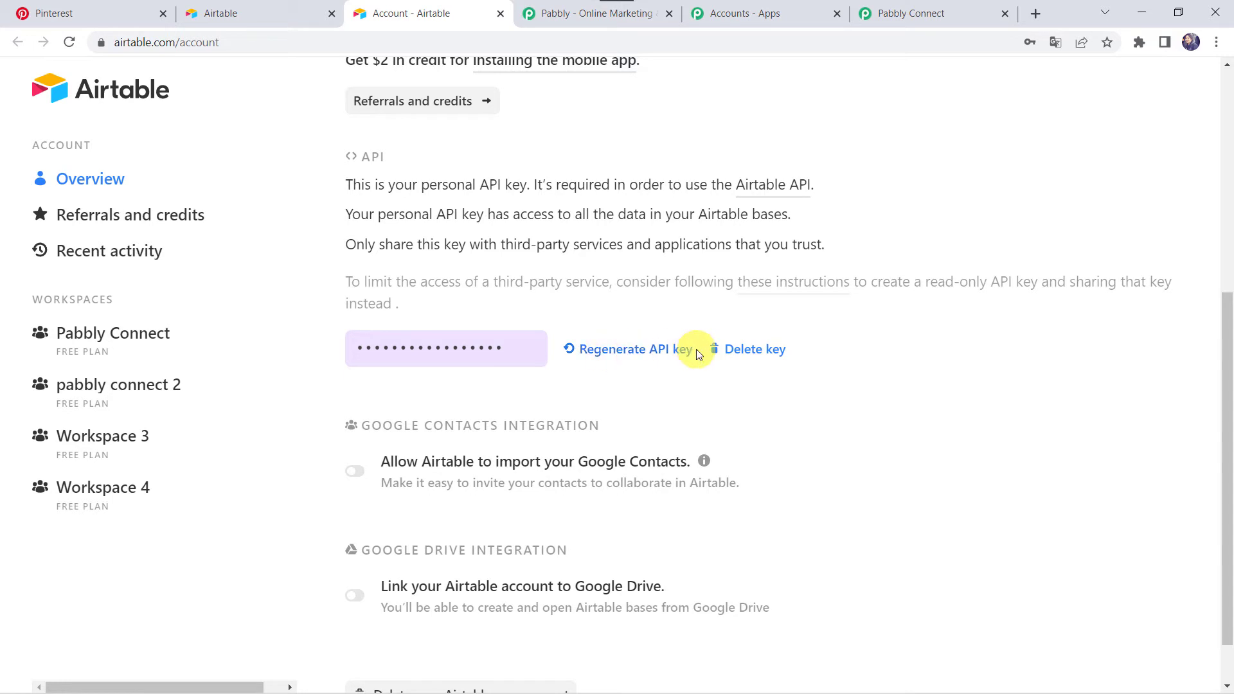
pyautogui.click(495, 349)
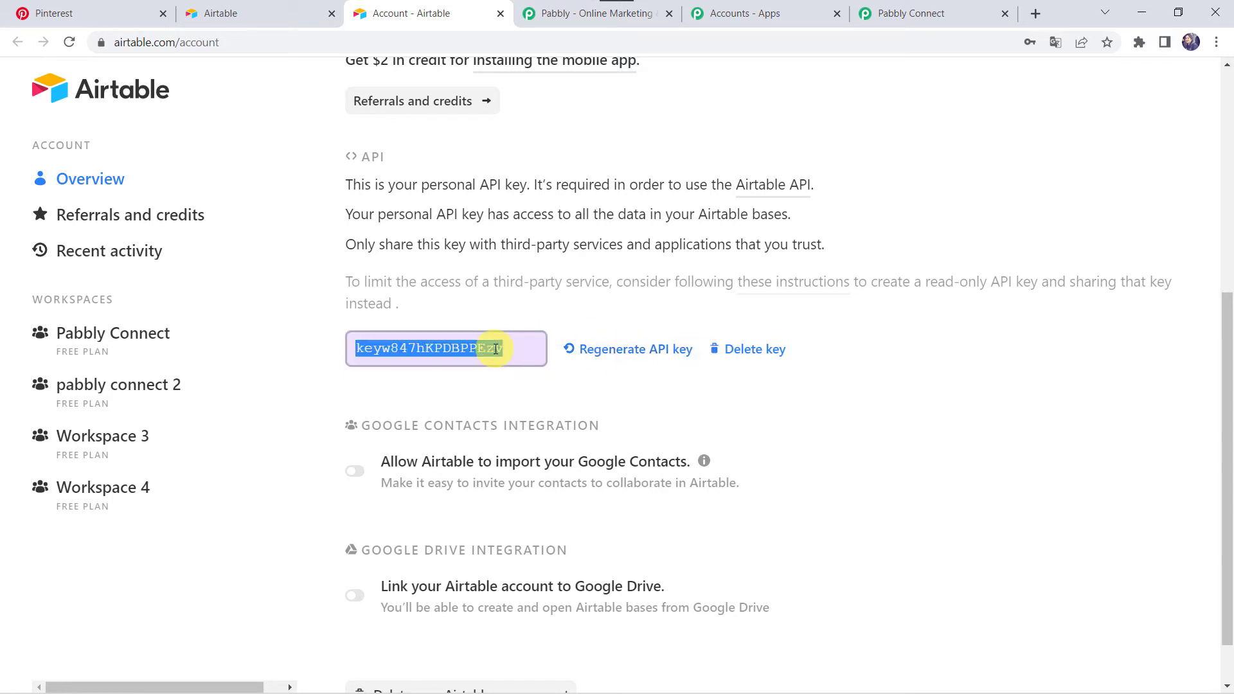
# Return to Pabbly Connect, paste the API key as the new Airtable connection's token and save the connection
pyautogui.click(936, 13)
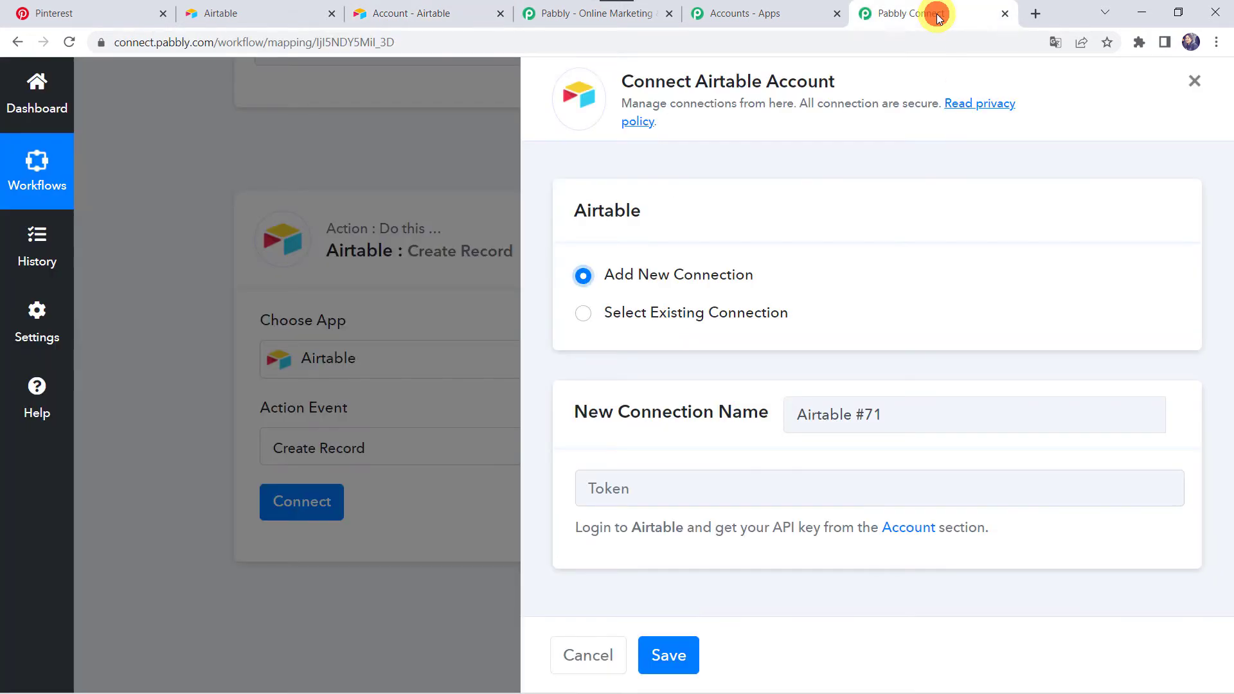
pyautogui.click(622, 496)
pyautogui.rightClick(622, 496)
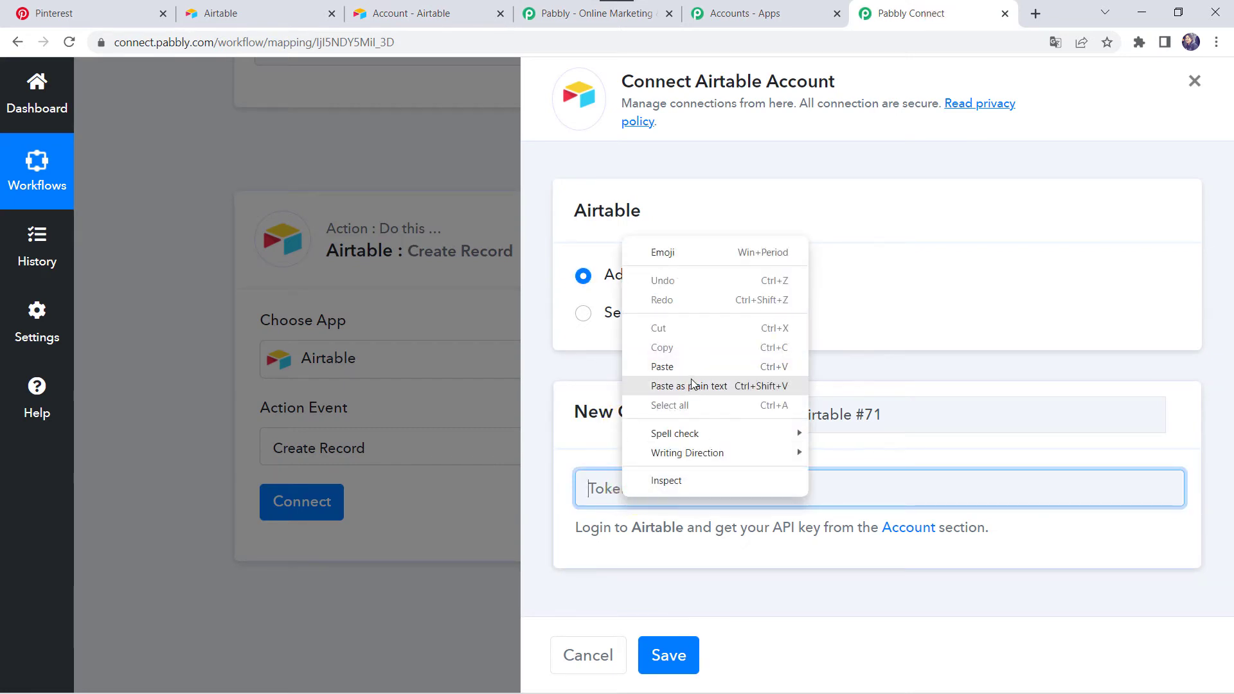
pyautogui.click(683, 361)
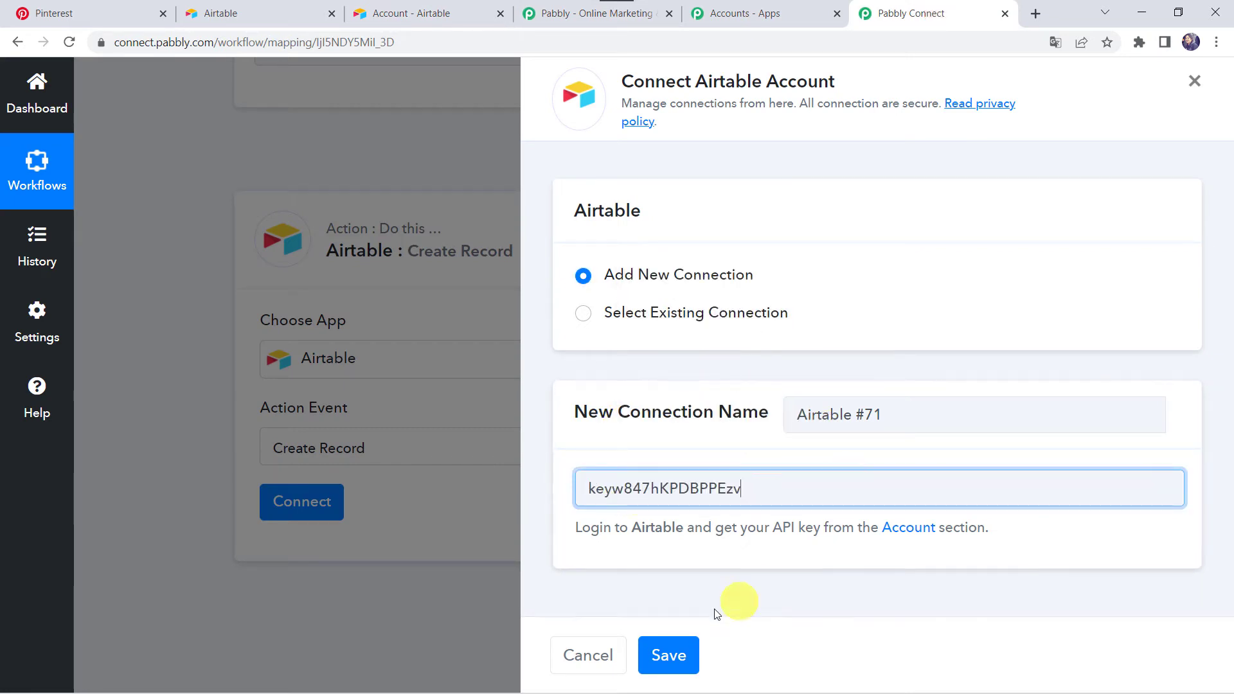
pyautogui.click(662, 648)
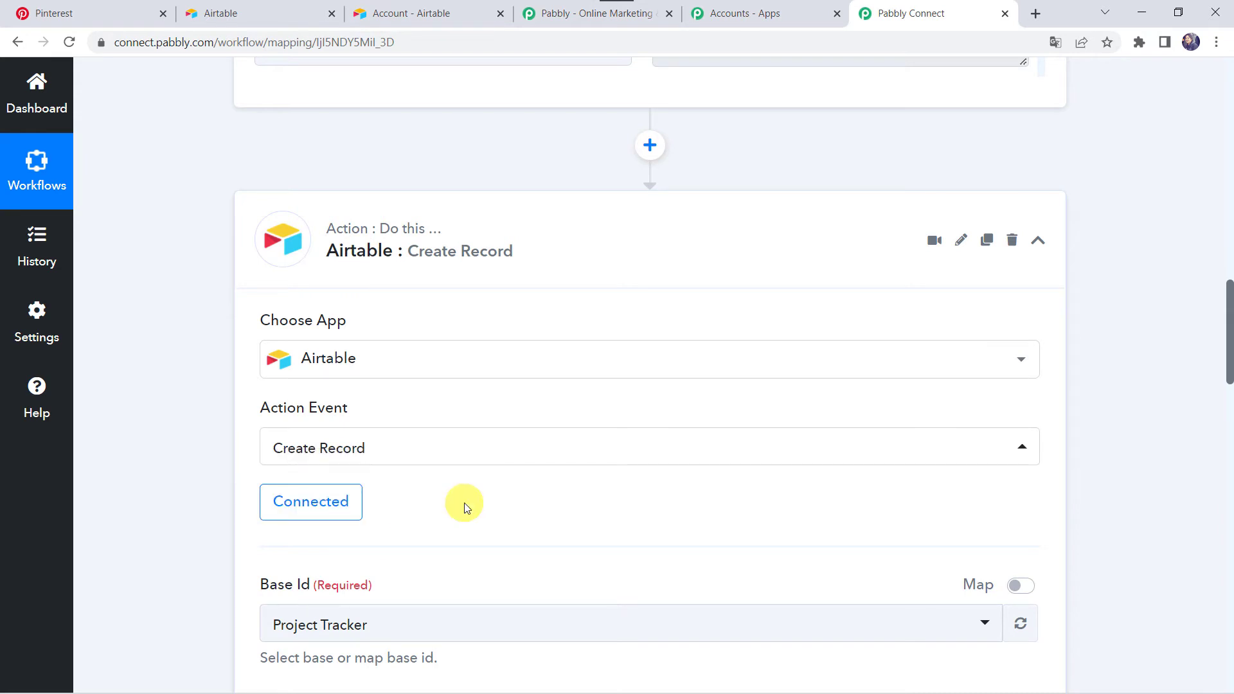
# Check the action's base and table fields, and open the Pinterest Pin Details base in Airtable to view its columns
pyautogui.scroll(-2, 464, 502)
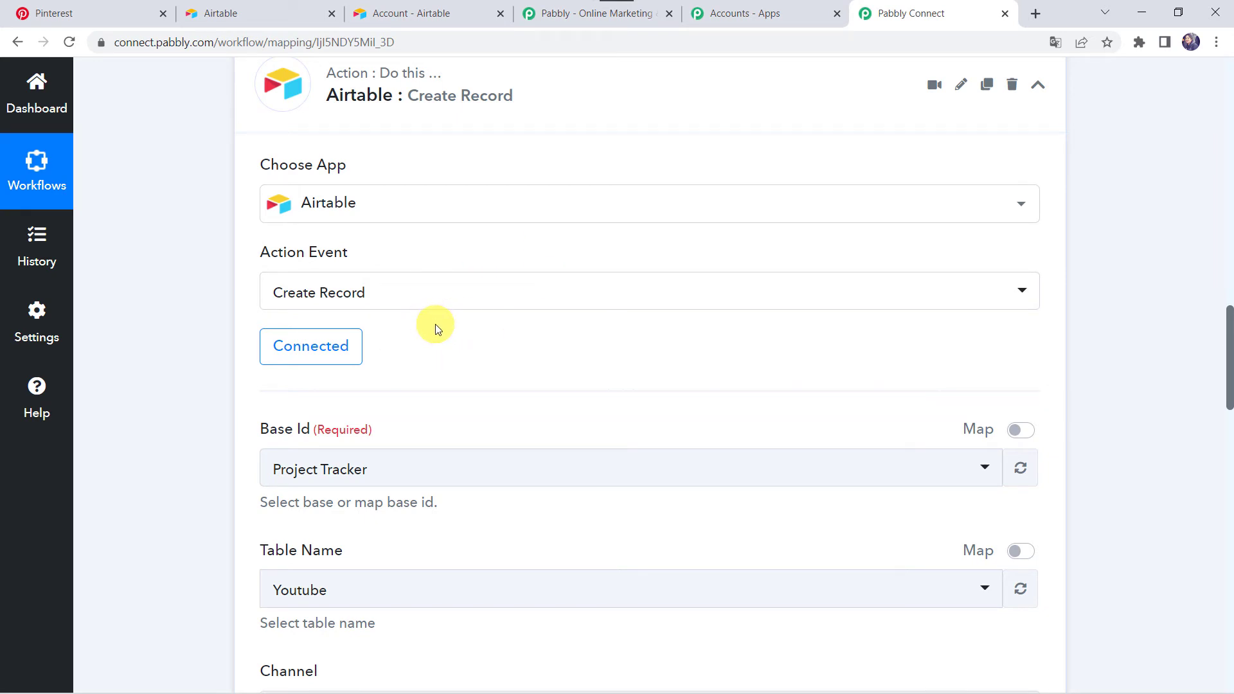
pyautogui.scroll(-1, 188, 395)
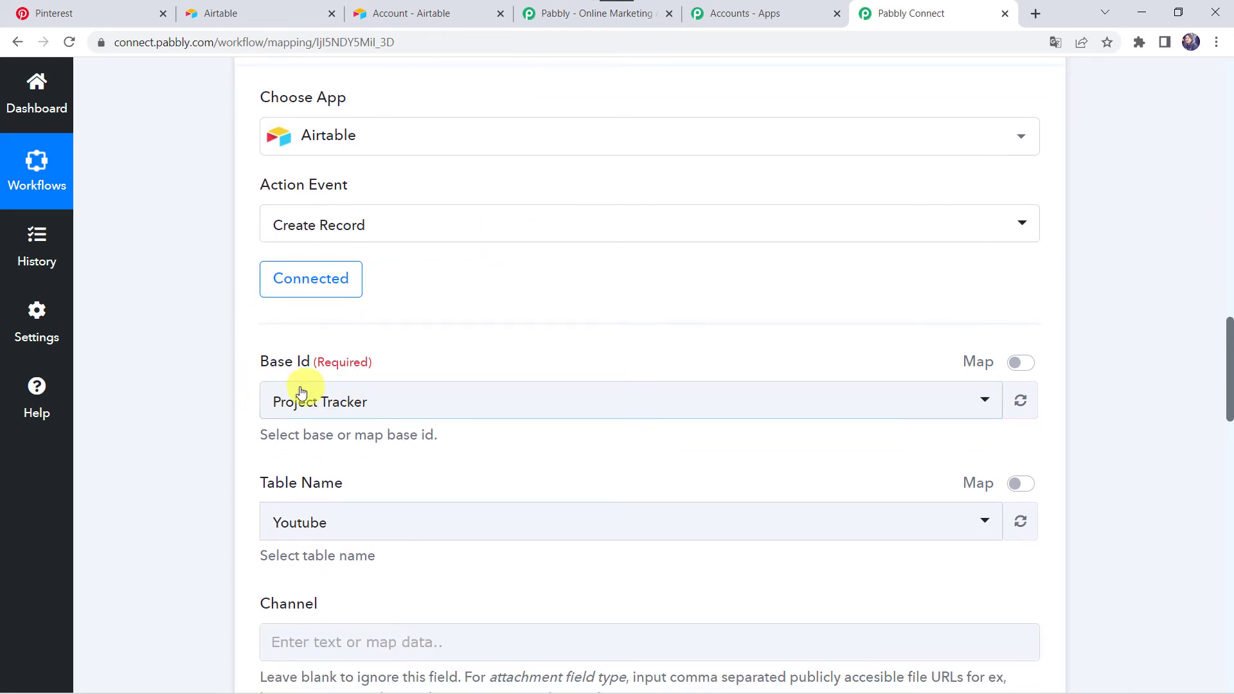
pyautogui.click(250, 14)
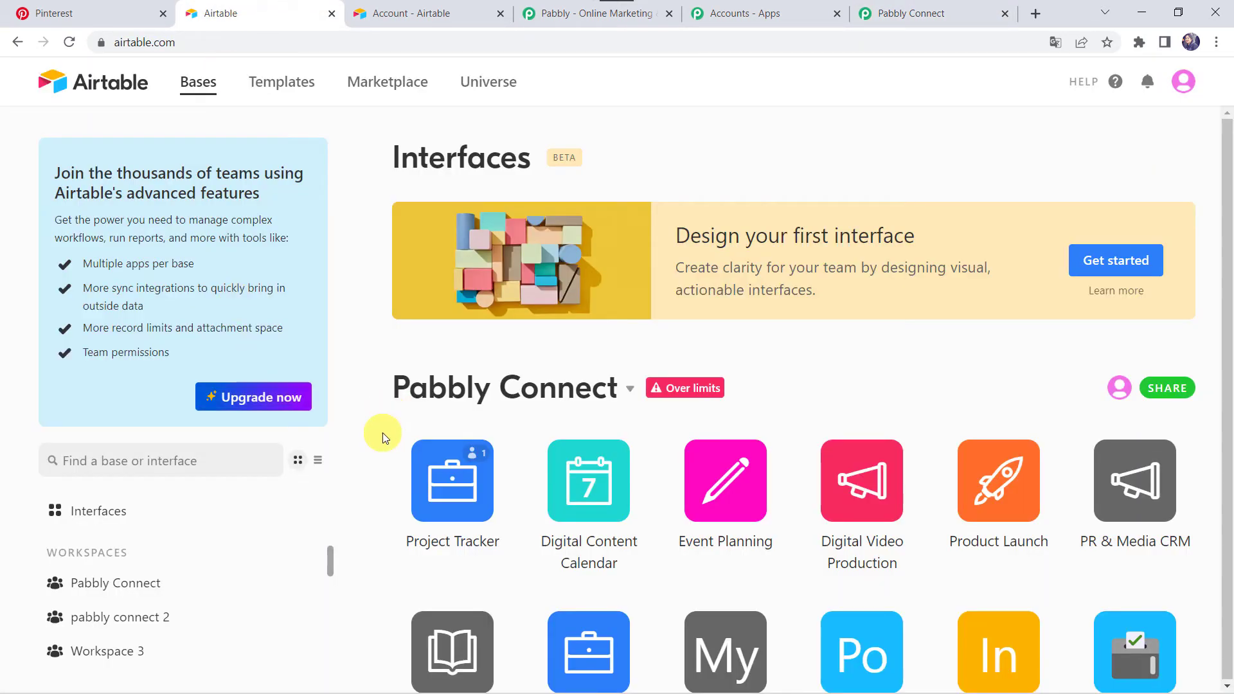
pyautogui.scroll(-12, 383, 433)
pyautogui.scroll(-20, 383, 433)
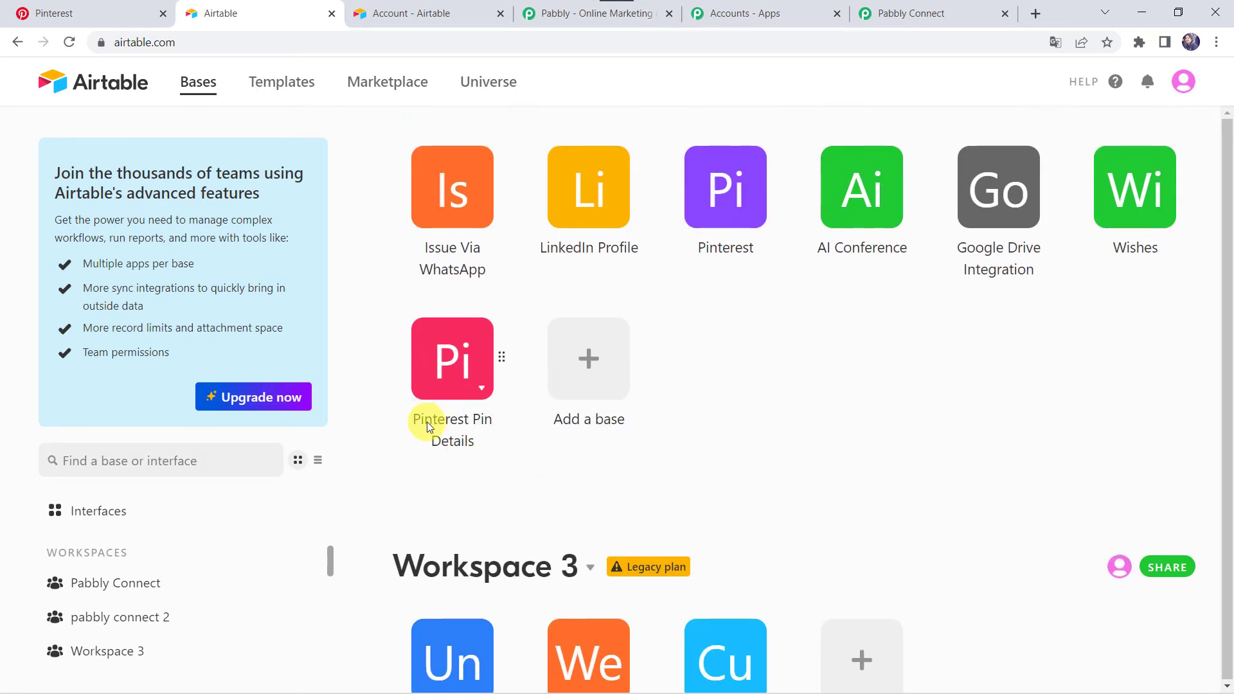
pyautogui.click(455, 363)
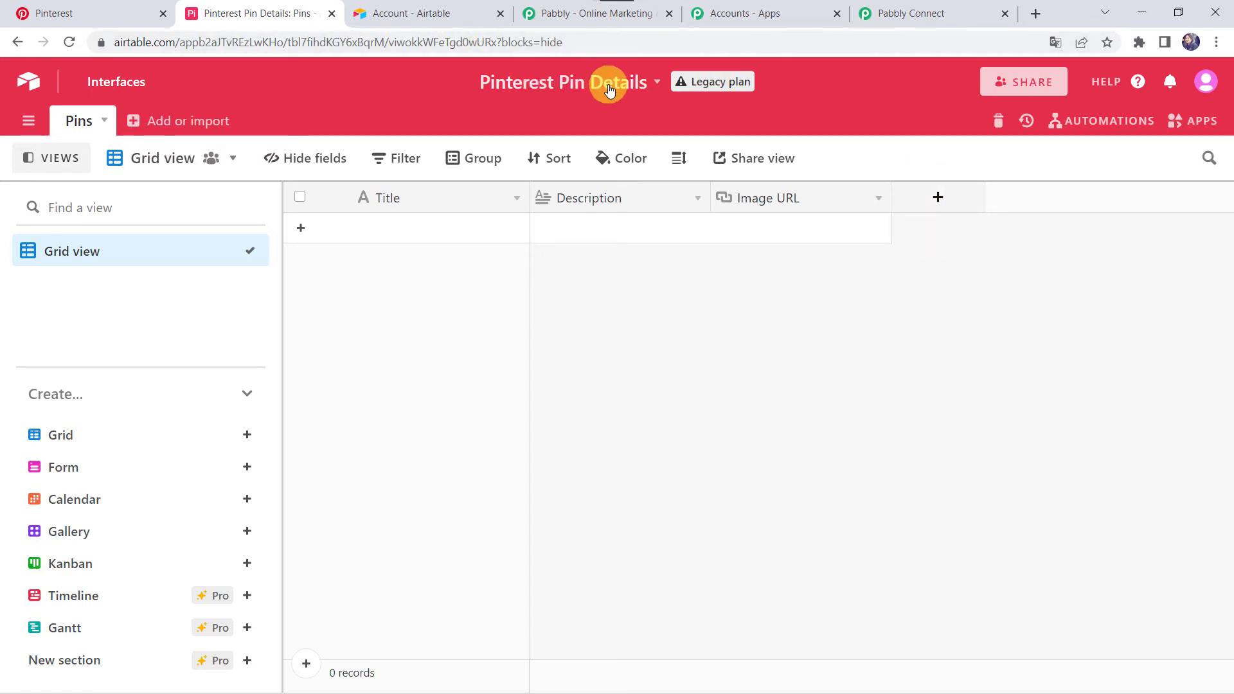
# Return to Pabbly Connect and set the Airtable action's base to Pinterest Pin Details and its table to Pins
pyautogui.click(879, 6)
pyautogui.click(283, 413)
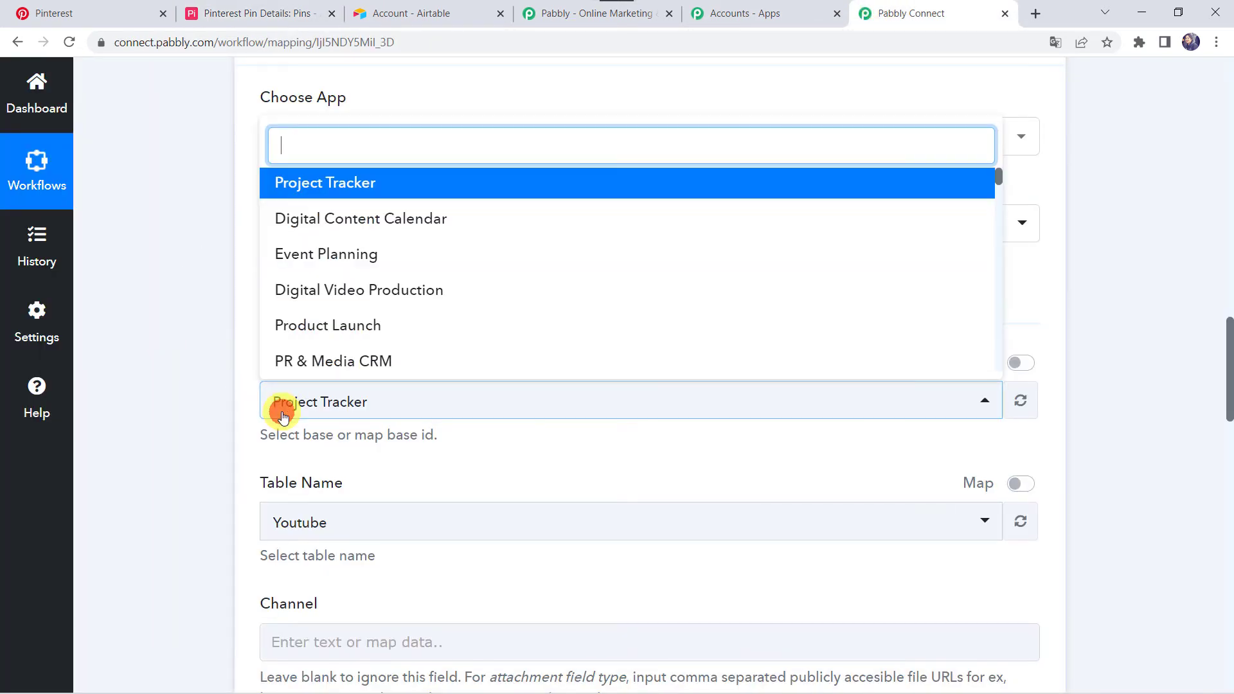
pyautogui.write('Pin')
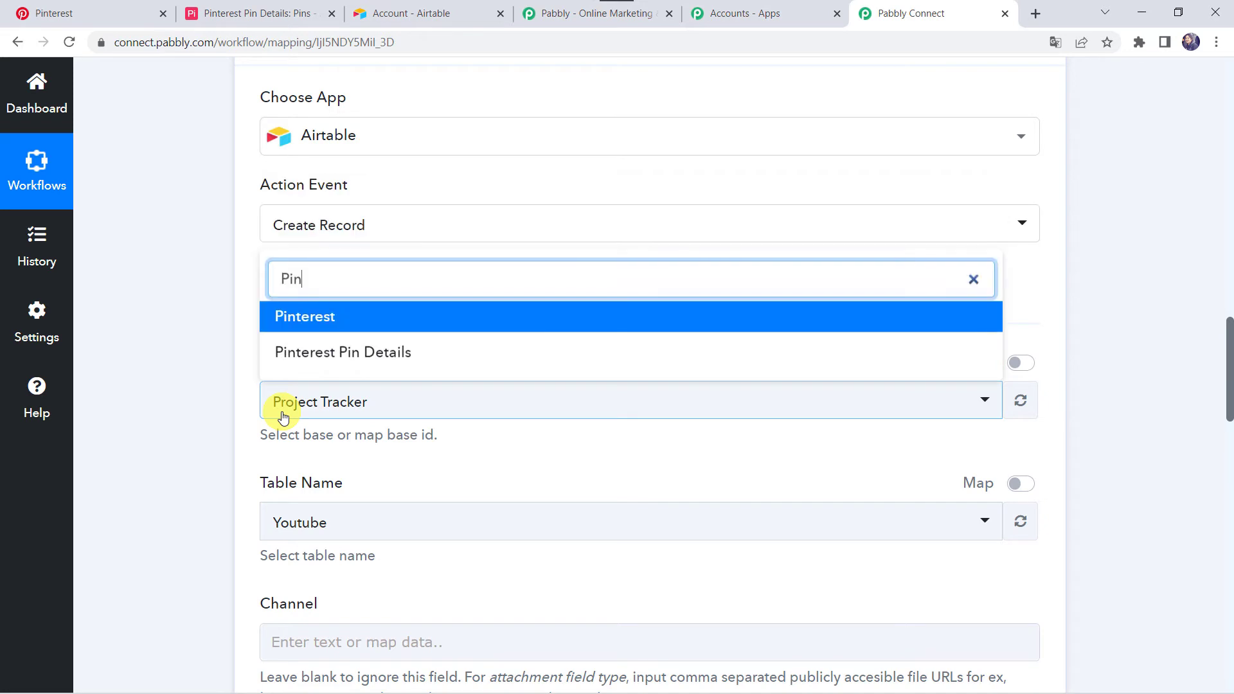
pyautogui.click(379, 353)
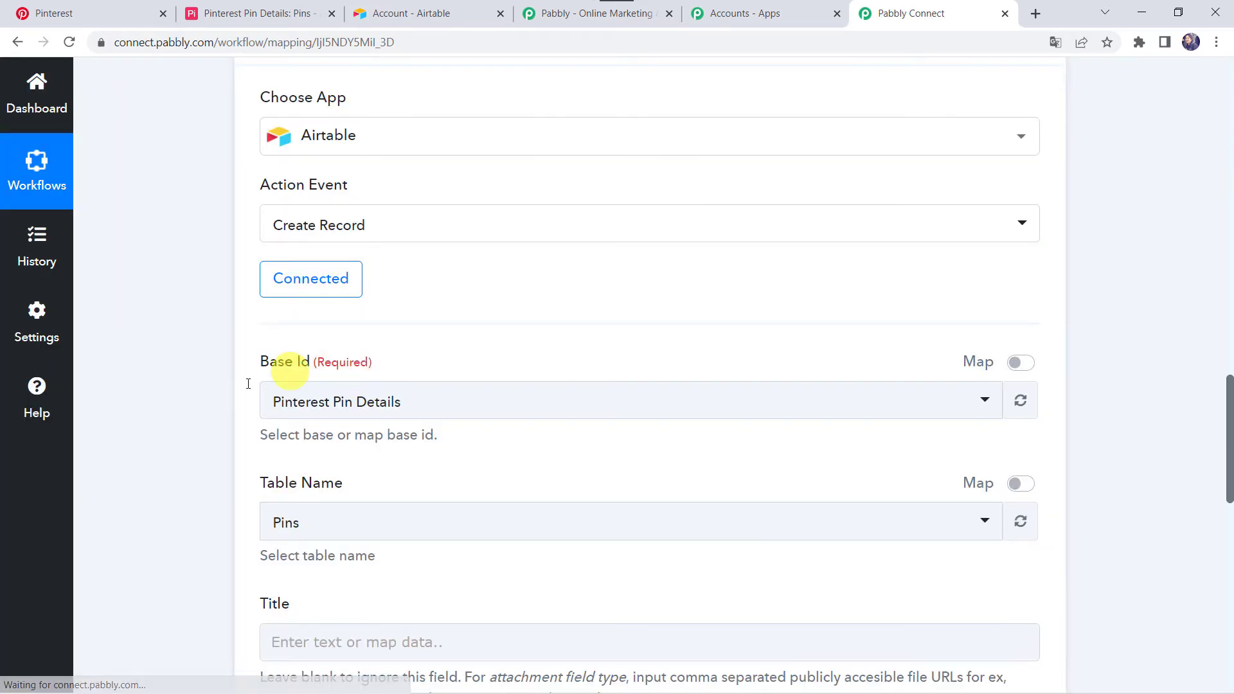
pyautogui.click(311, 524)
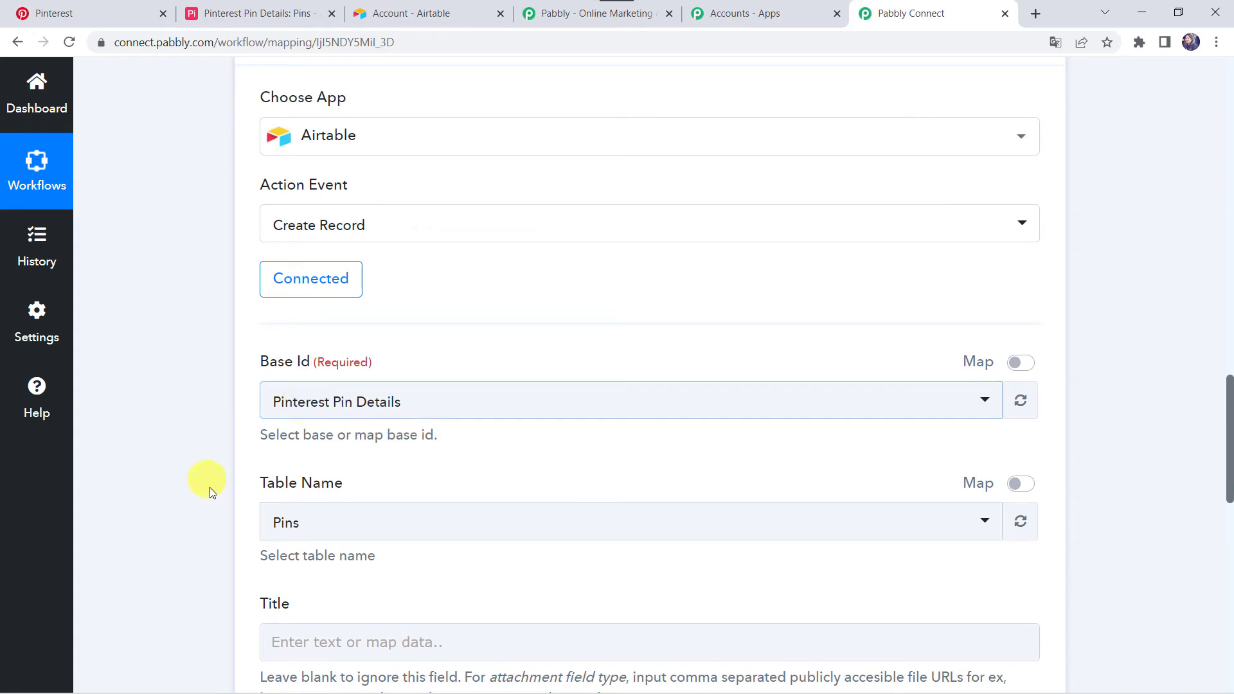
pyautogui.click(300, 525)
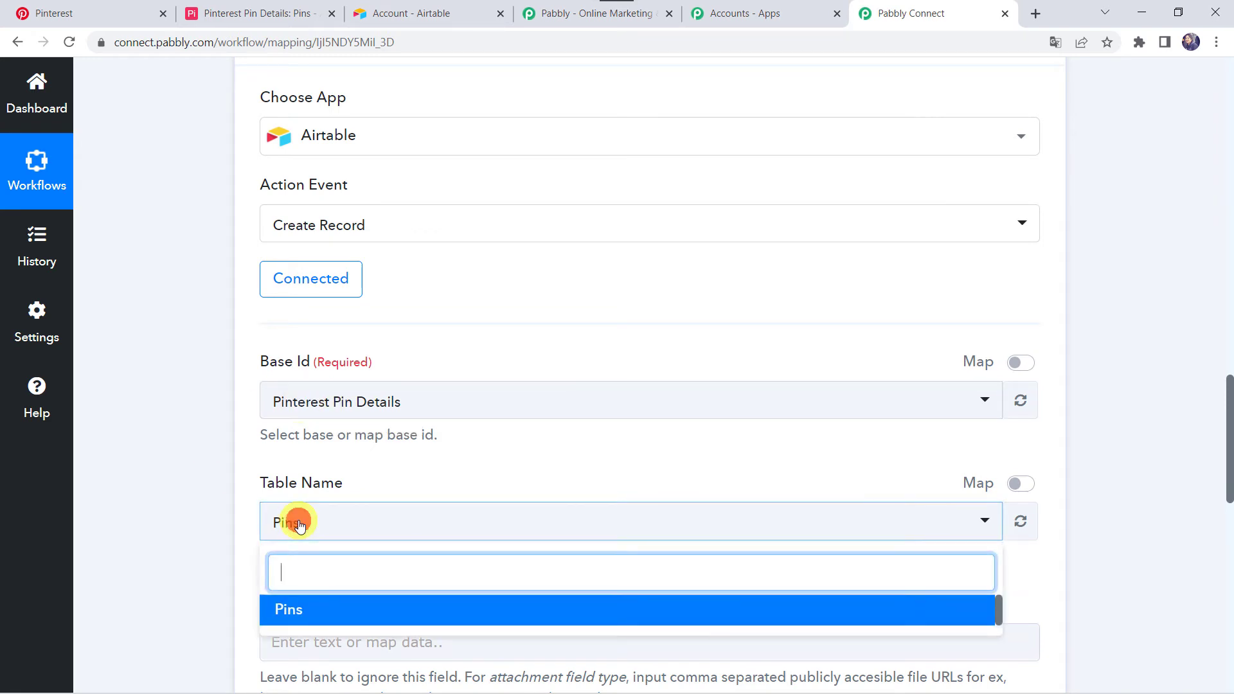
pyautogui.click(324, 621)
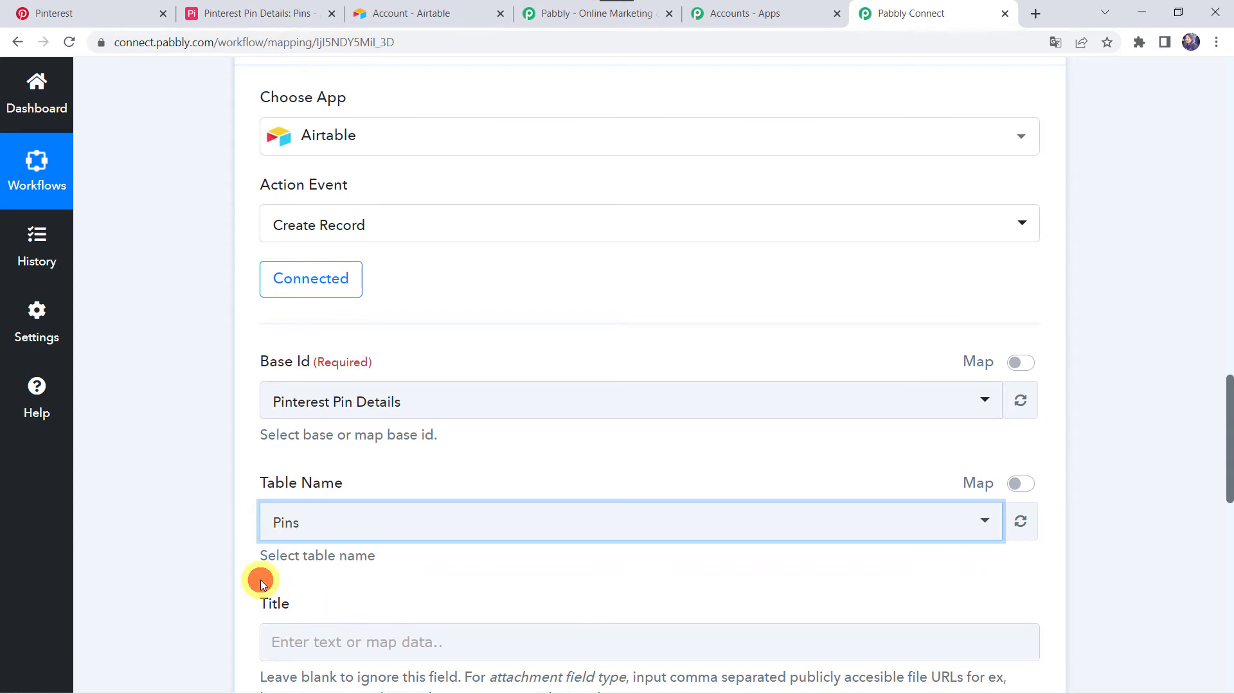
# Map the Airtable record's Title field to the Title value from the Pinterest New Pin trigger
pyautogui.scroll(-5, 261, 579)
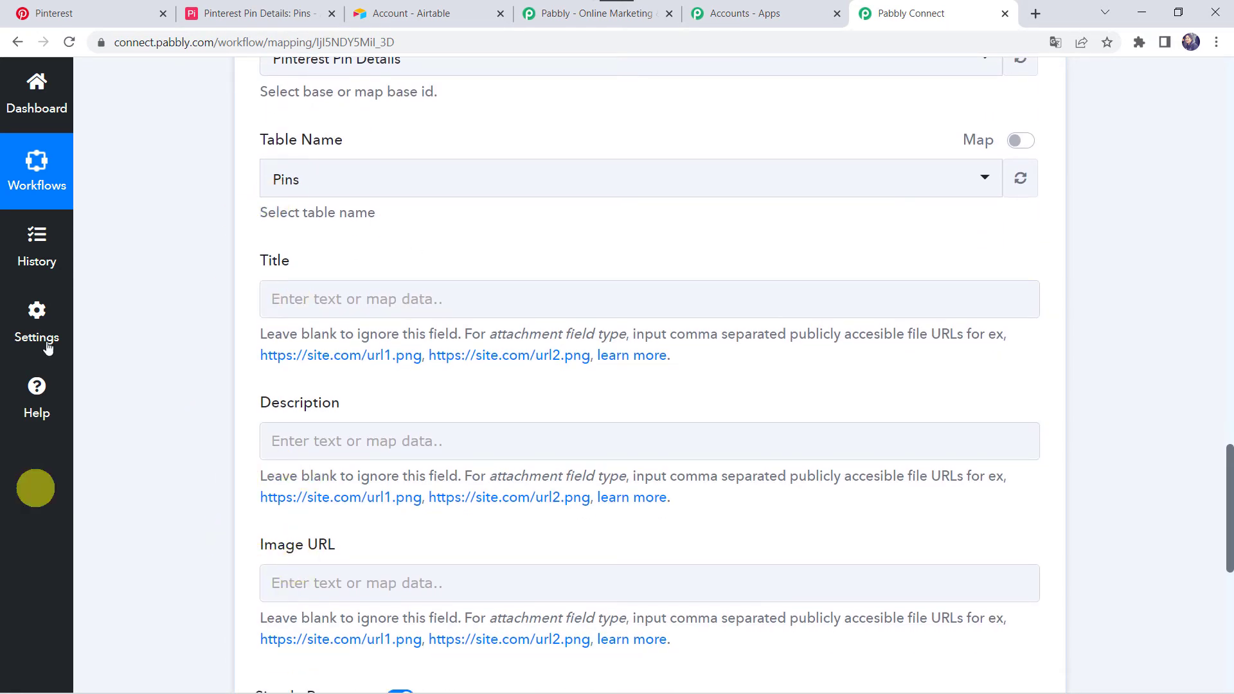
pyautogui.scroll(15, 190, 289)
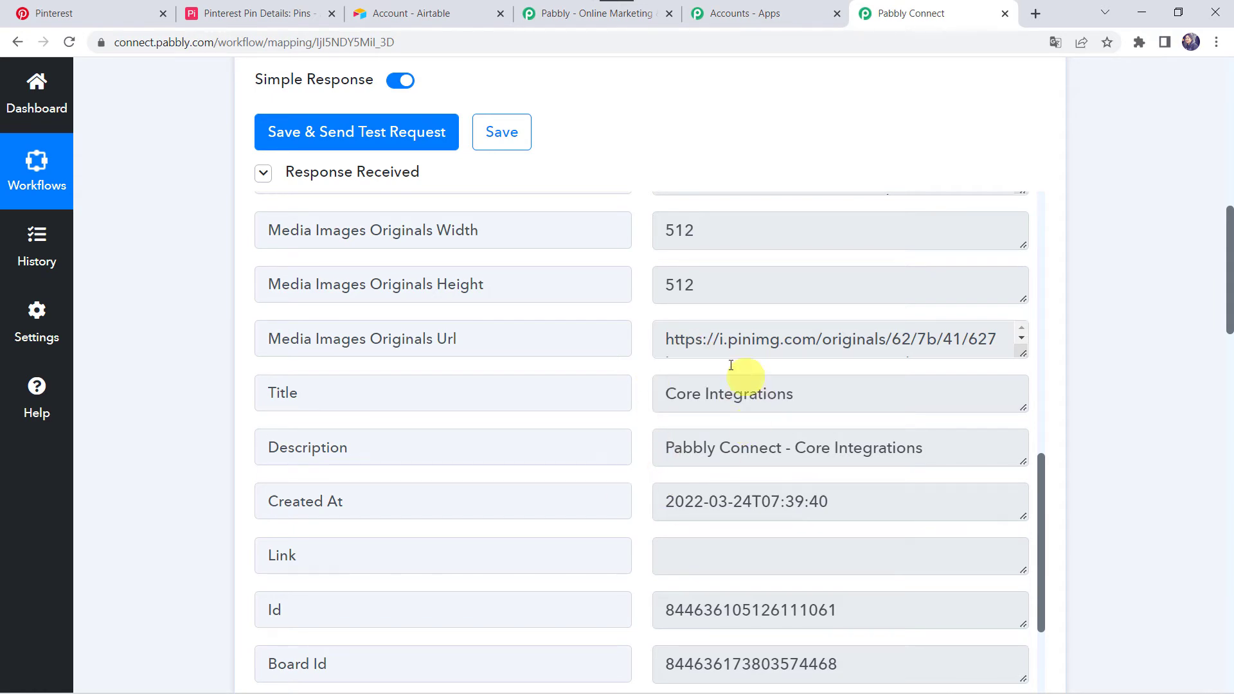
pyautogui.scroll(-15, 199, 514)
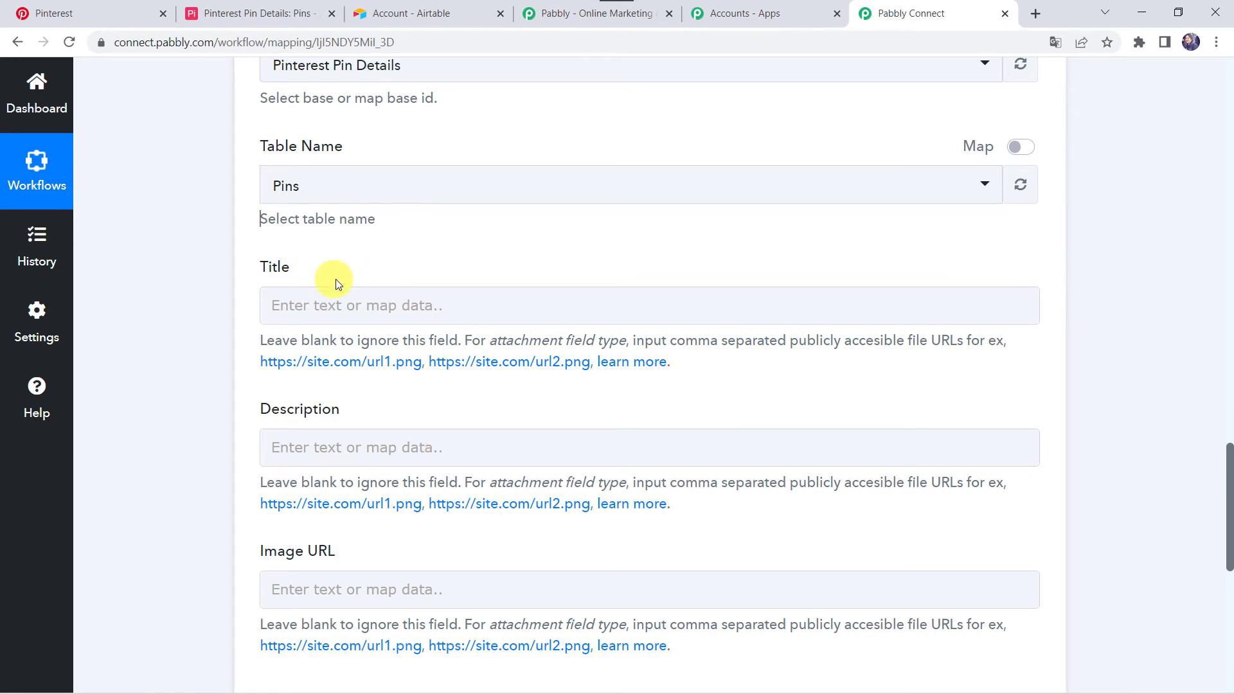
pyautogui.click(276, 306)
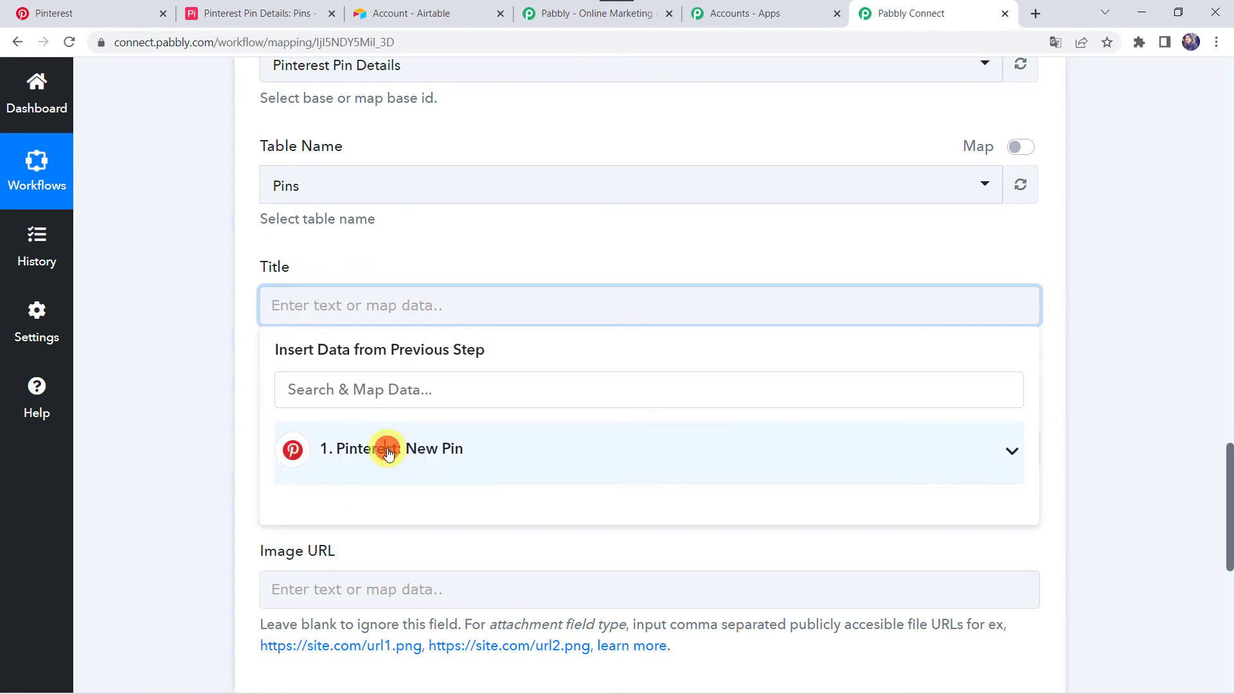
pyautogui.click(388, 453)
pyautogui.scroll(-3, 437, 553)
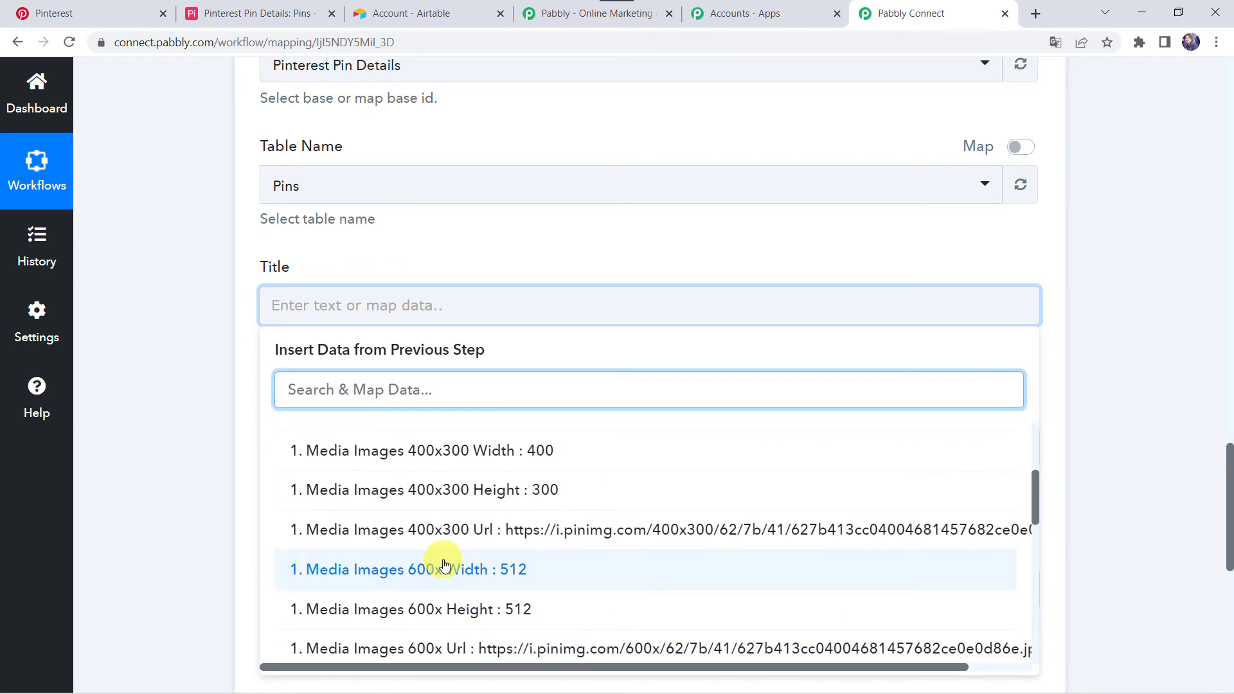
pyautogui.scroll(-5, 443, 564)
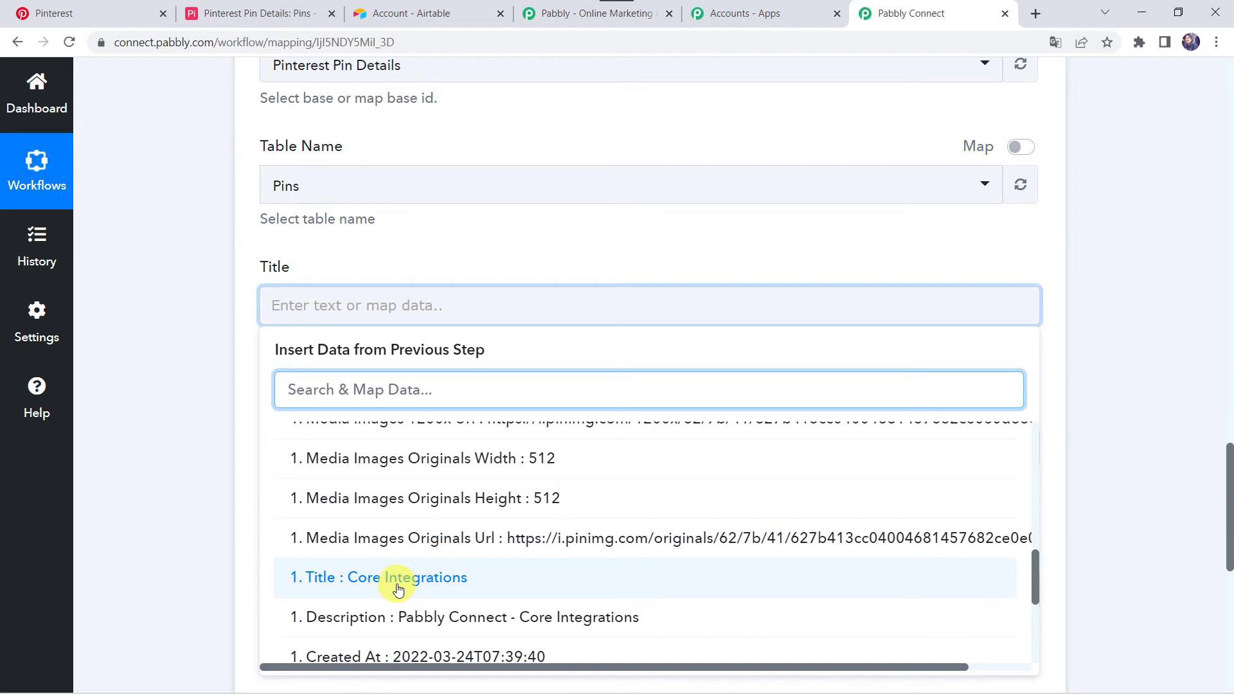
pyautogui.click(445, 566)
pyautogui.click(200, 457)
# Map the Description field to the Description value from the Pinterest New Pin trigger
pyautogui.scroll(-4, 200, 457)
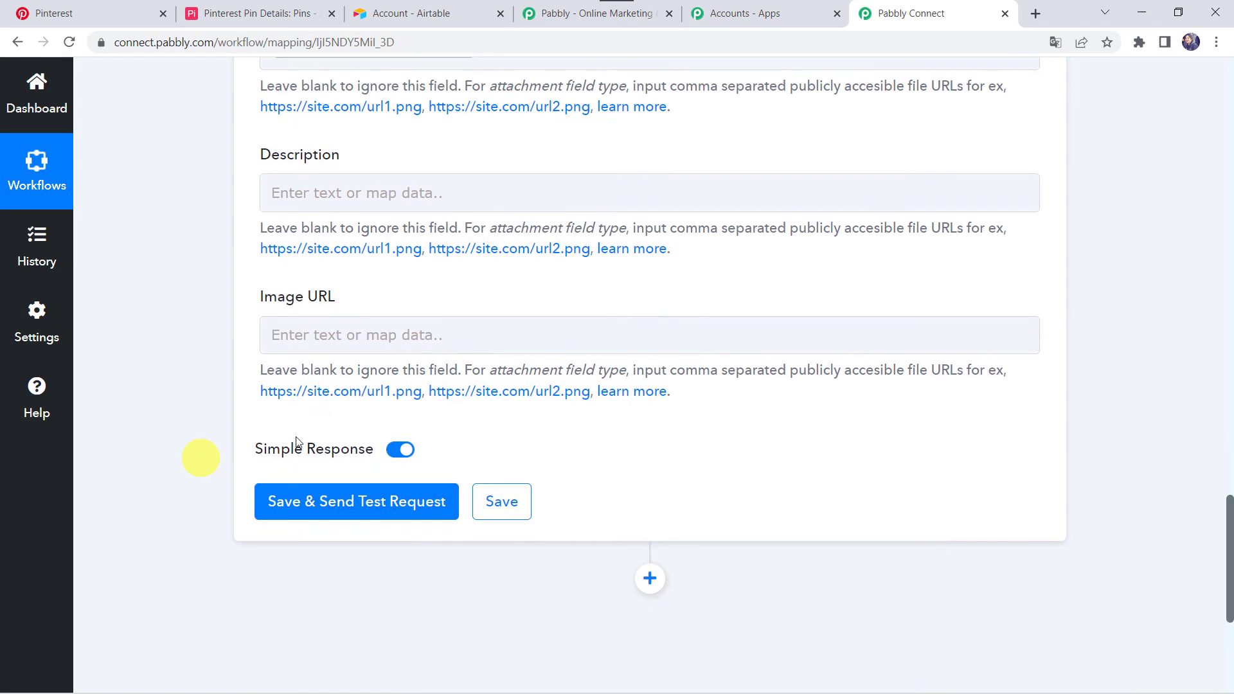
pyautogui.click(308, 190)
pyautogui.click(402, 323)
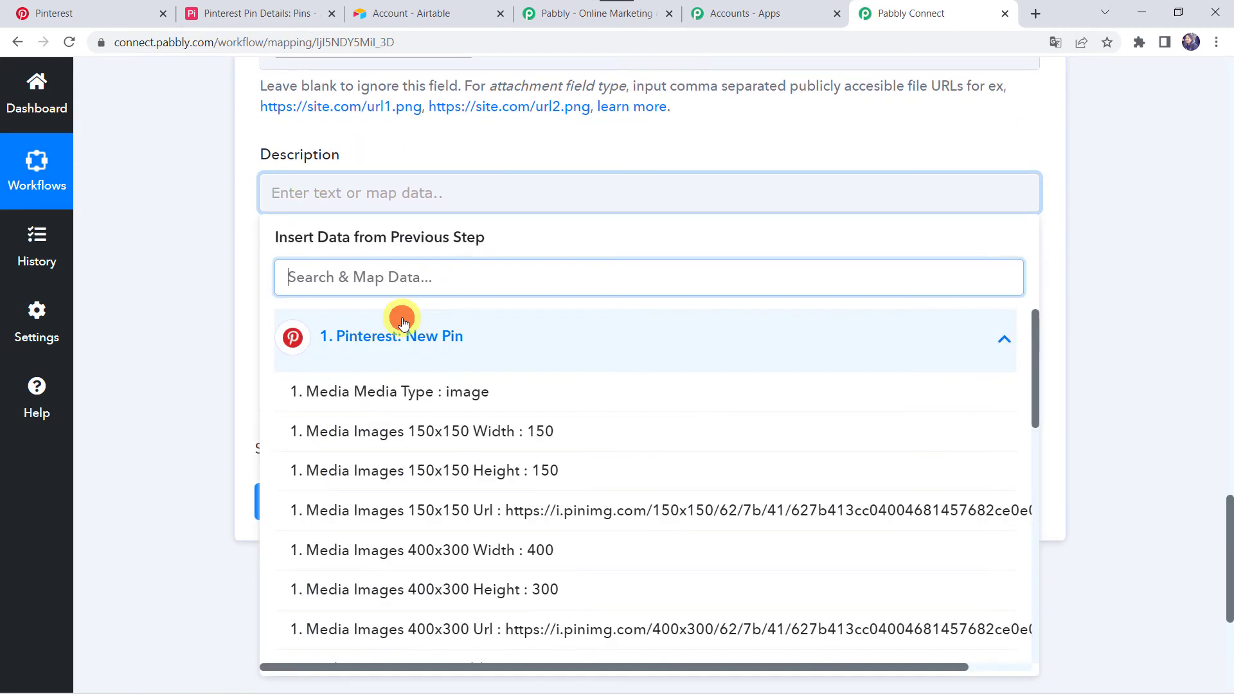
pyautogui.write('de')
pyautogui.click(386, 393)
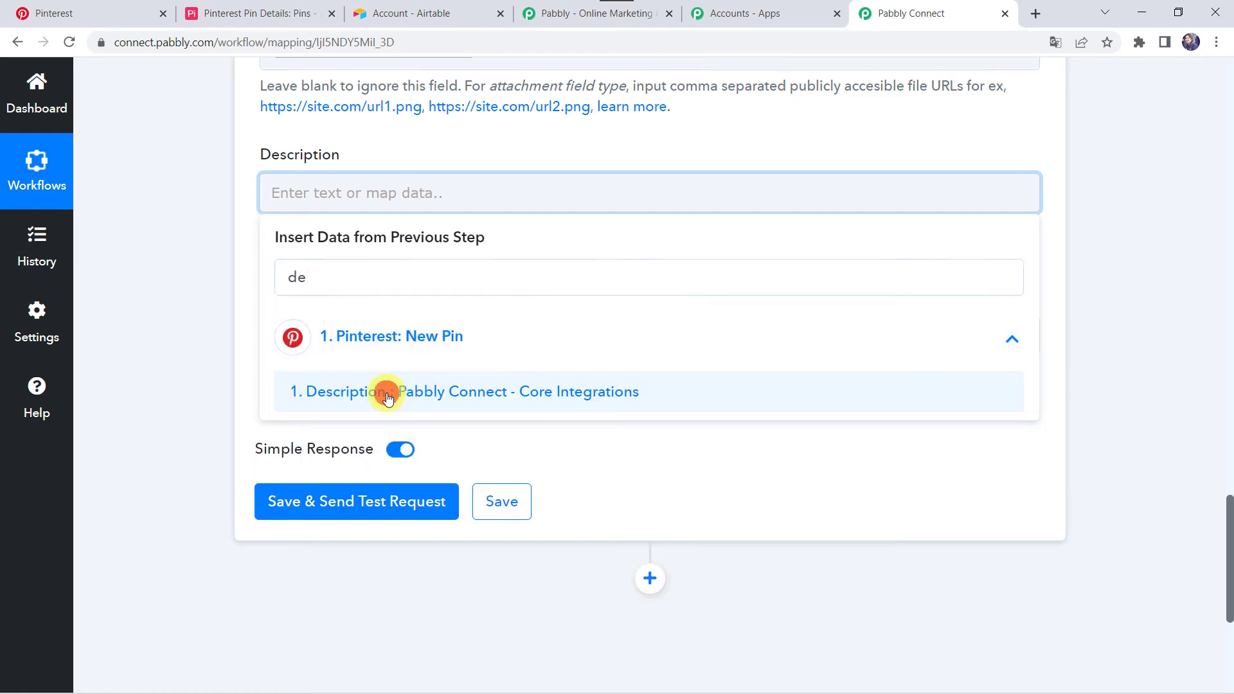
pyautogui.click(175, 330)
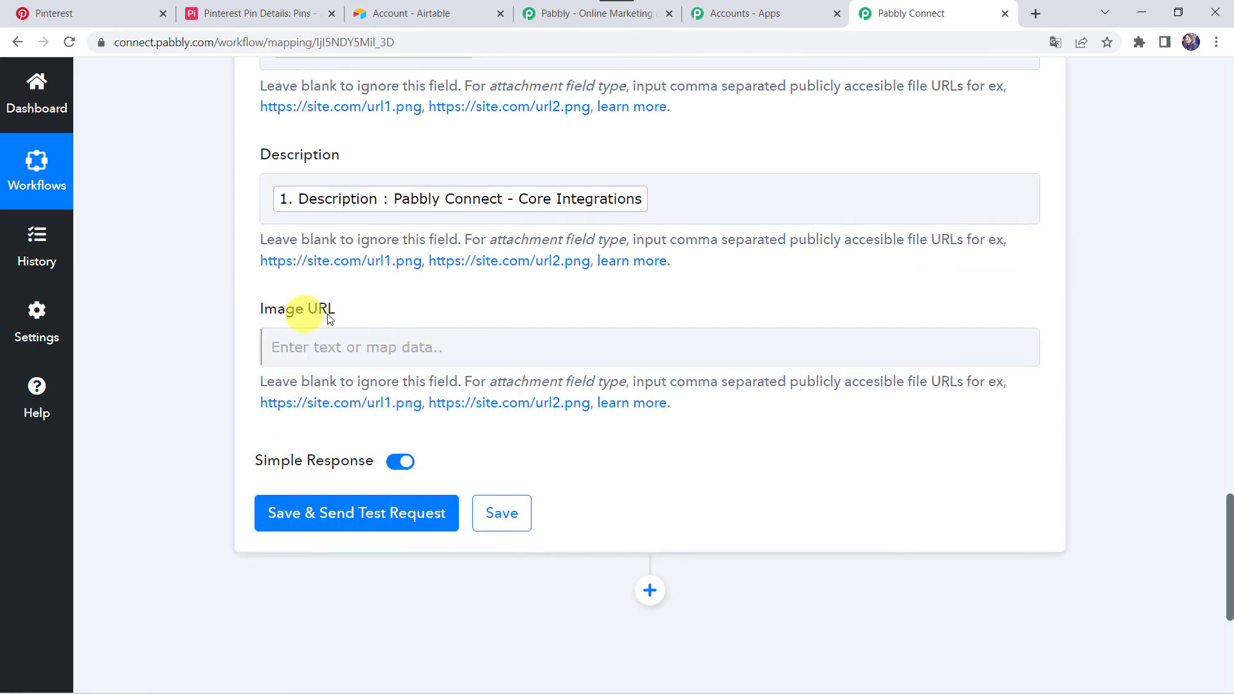
# Map the Image URL field to the Media Images Originals Url value from the Pinterest New Pin trigger
pyautogui.click(302, 355)
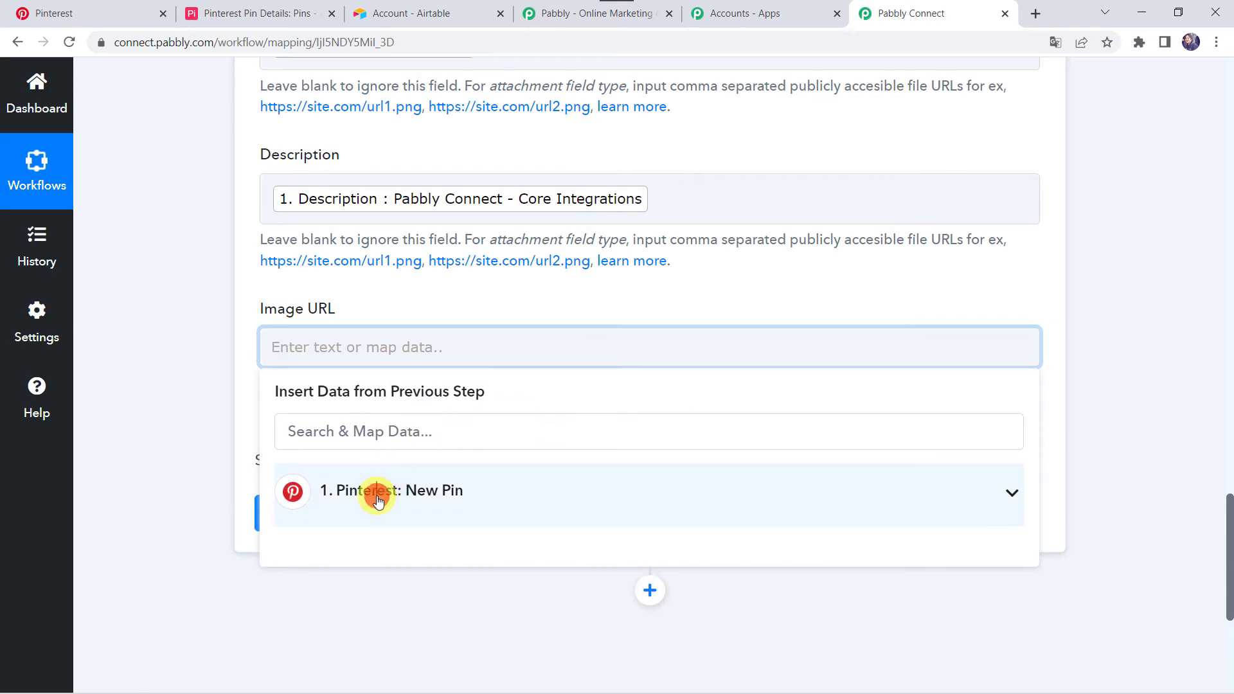
pyautogui.click(377, 491)
pyautogui.write('URL')
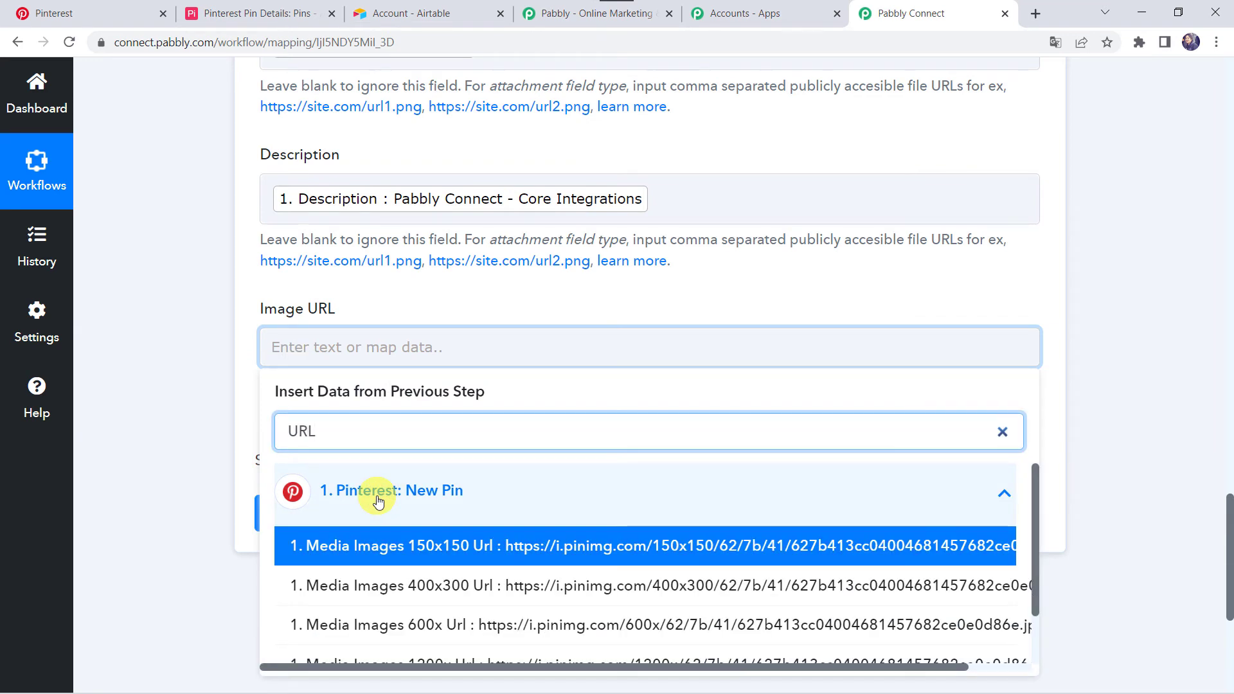
pyautogui.scroll(-2, 377, 579)
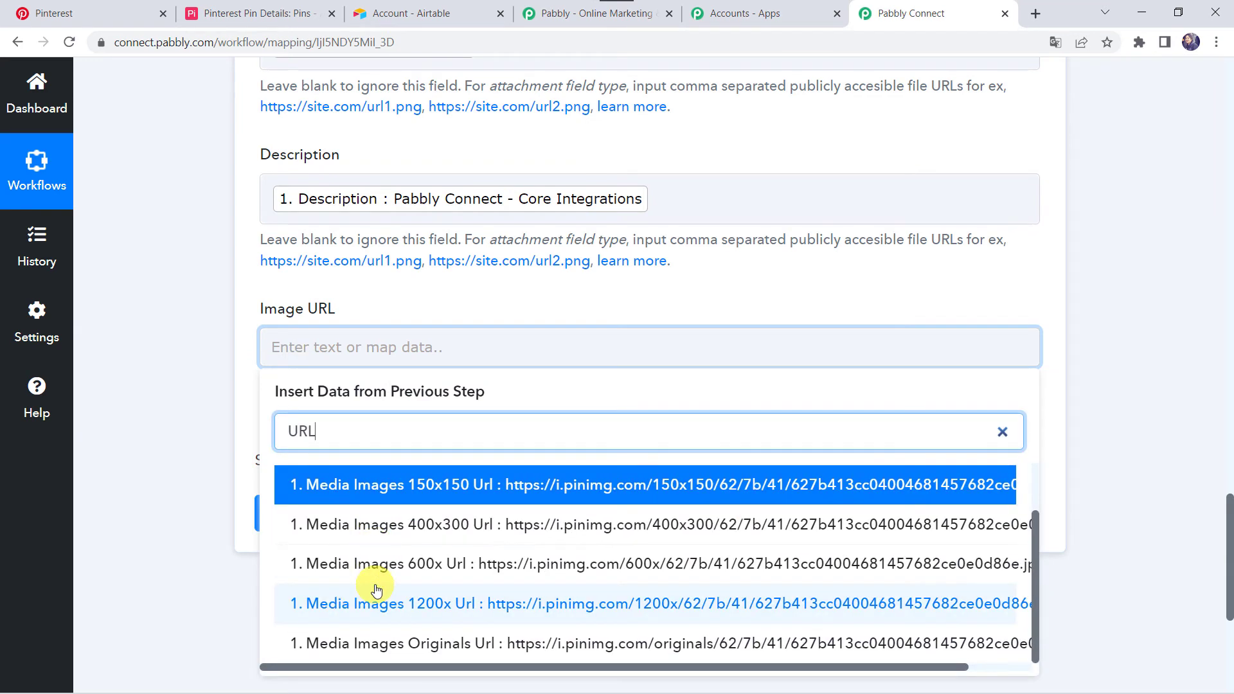
pyautogui.click(488, 645)
pyautogui.click(105, 329)
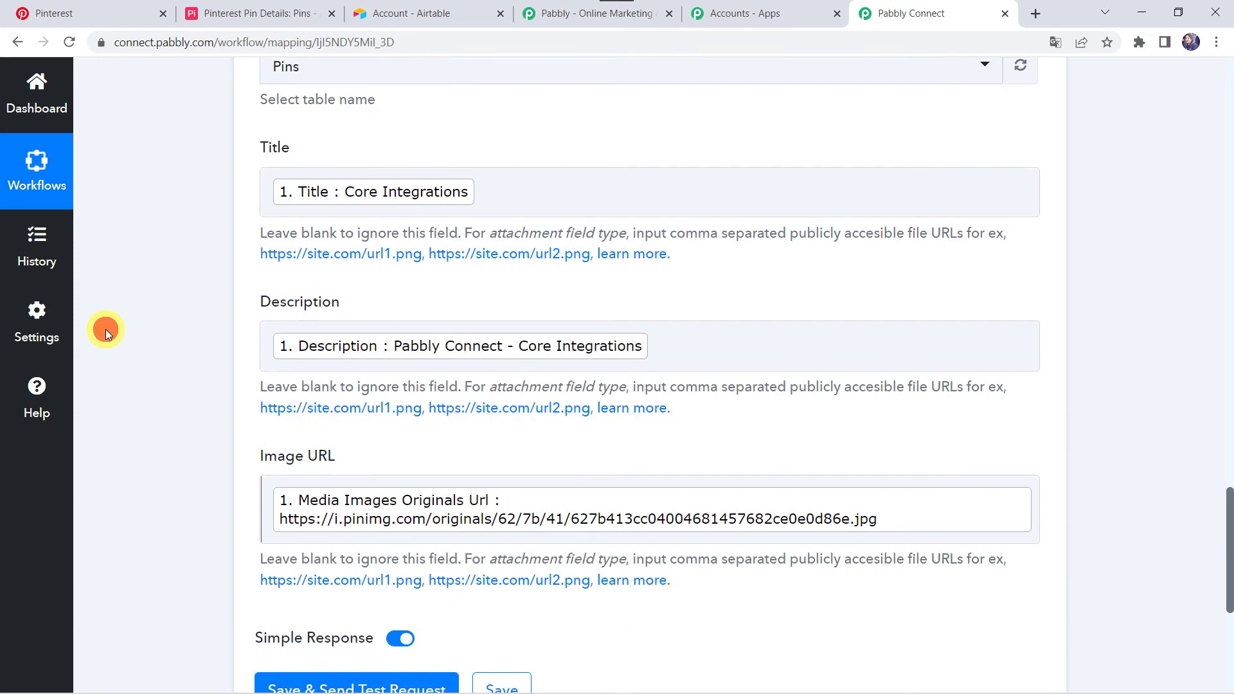
# Save the Airtable action with its mapped fields, send a test request and review the response
pyautogui.scroll(3, 105, 329)
pyautogui.scroll(-5, 106, 329)
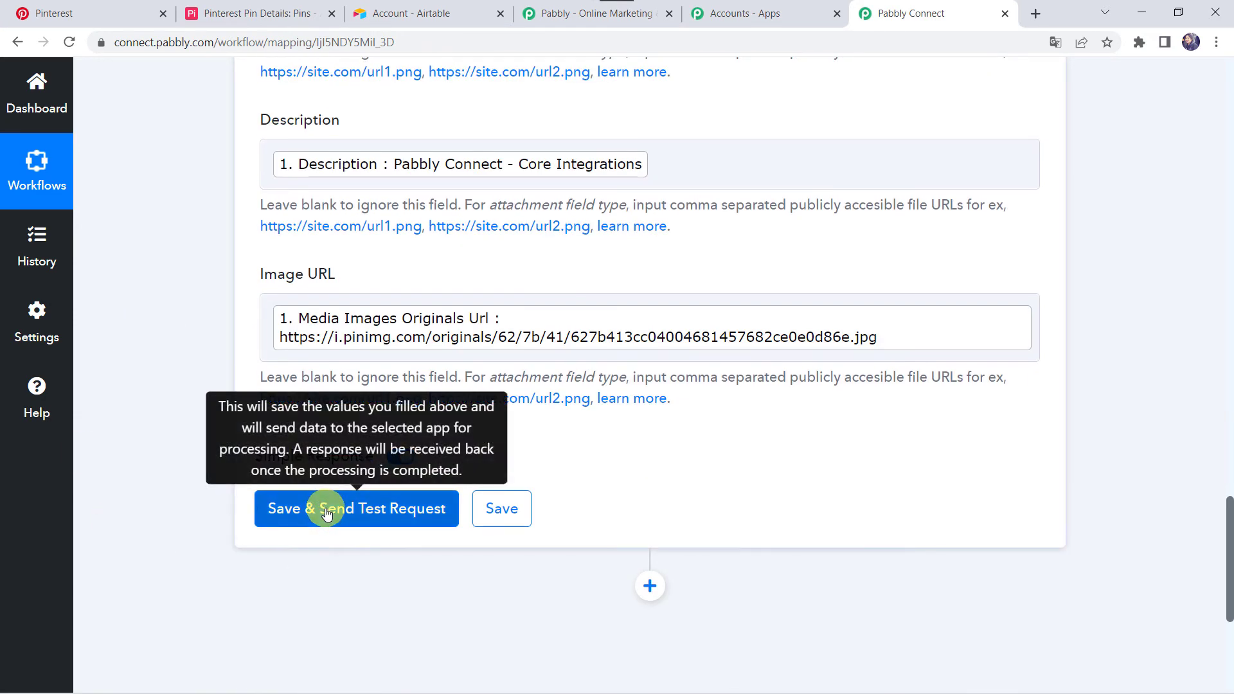
pyautogui.click(326, 511)
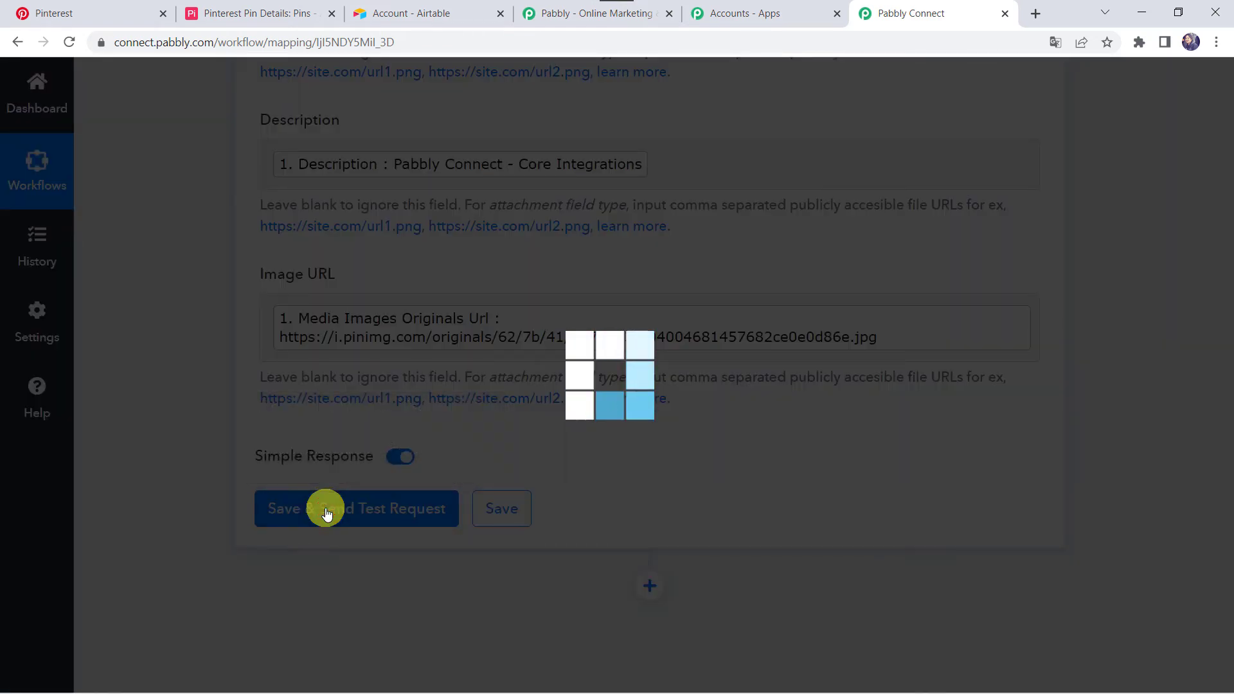
pyautogui.scroll(-3, 467, 353)
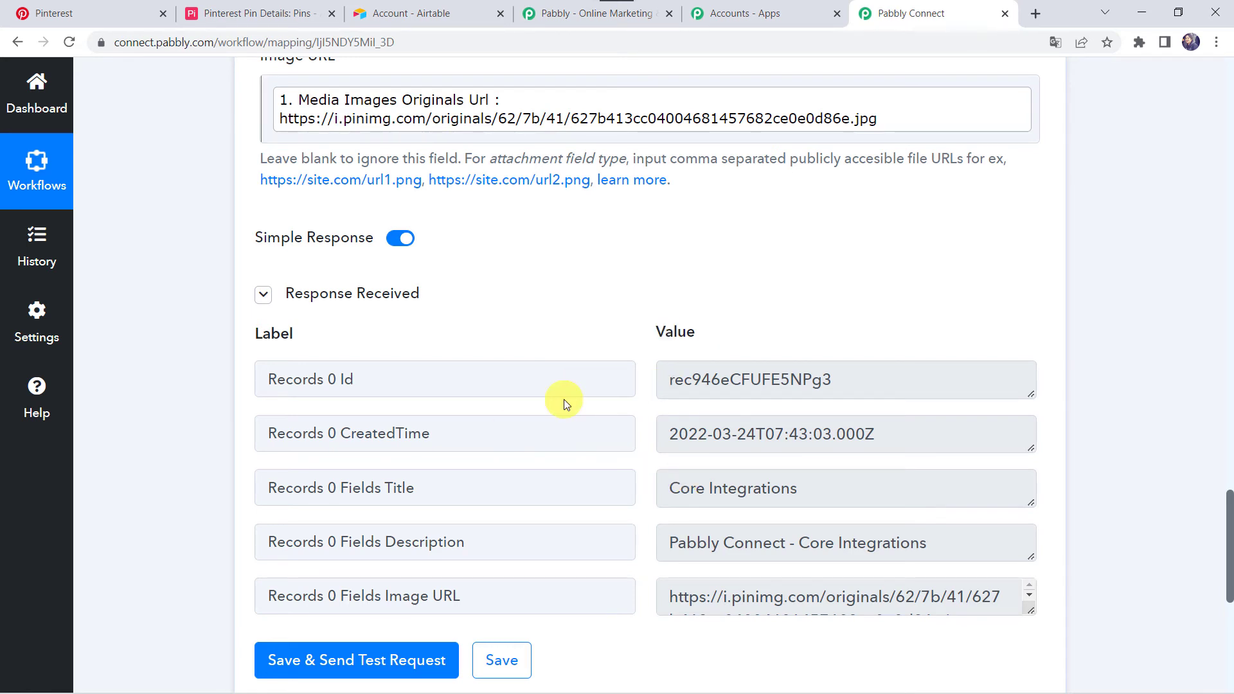
# In Airtable's Pins table, widen the Description and Image URL columns and check the image behind the new record's link
pyautogui.click(280, 8)
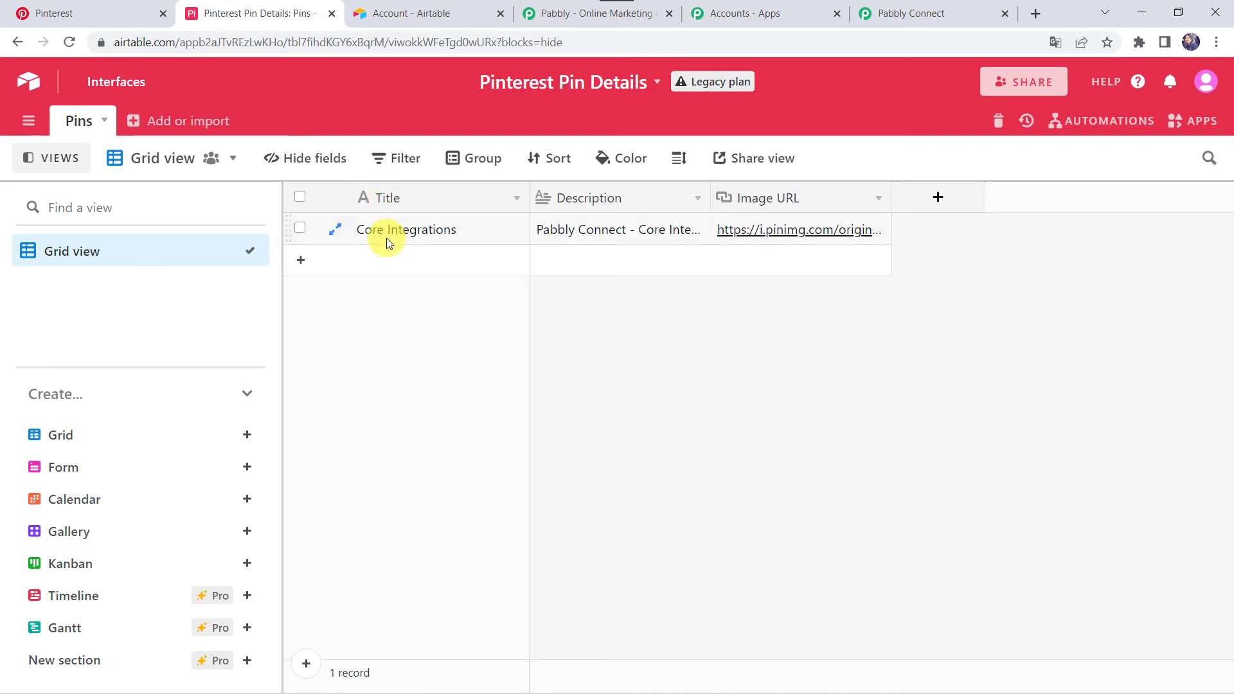
pyautogui.moveTo(709, 194); pyautogui.dragTo(783, 196)
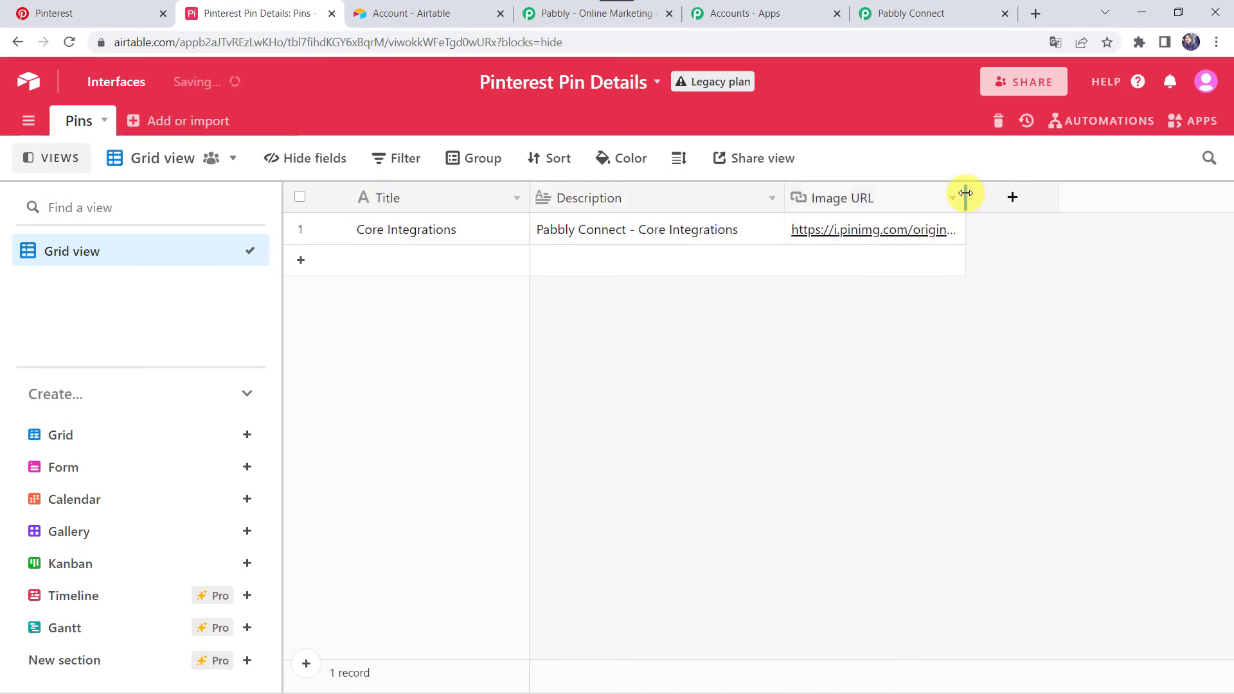
pyautogui.moveTo(965, 193); pyautogui.dragTo(1203, 215)
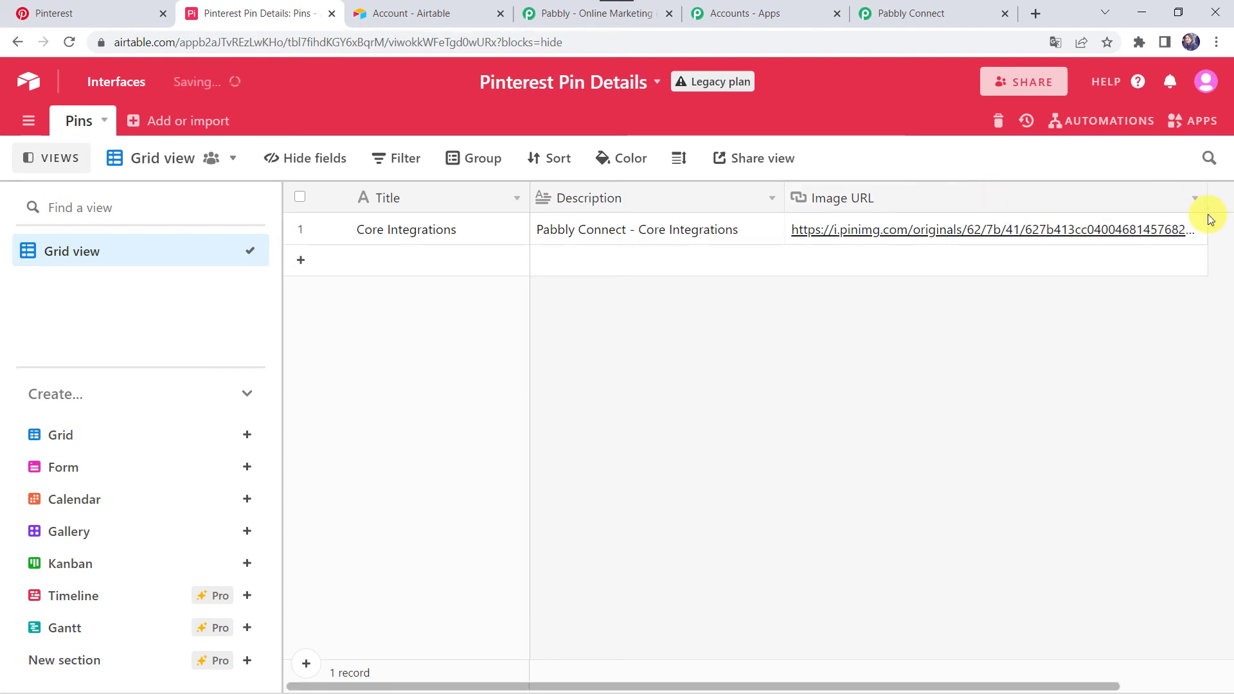
pyautogui.click(999, 233)
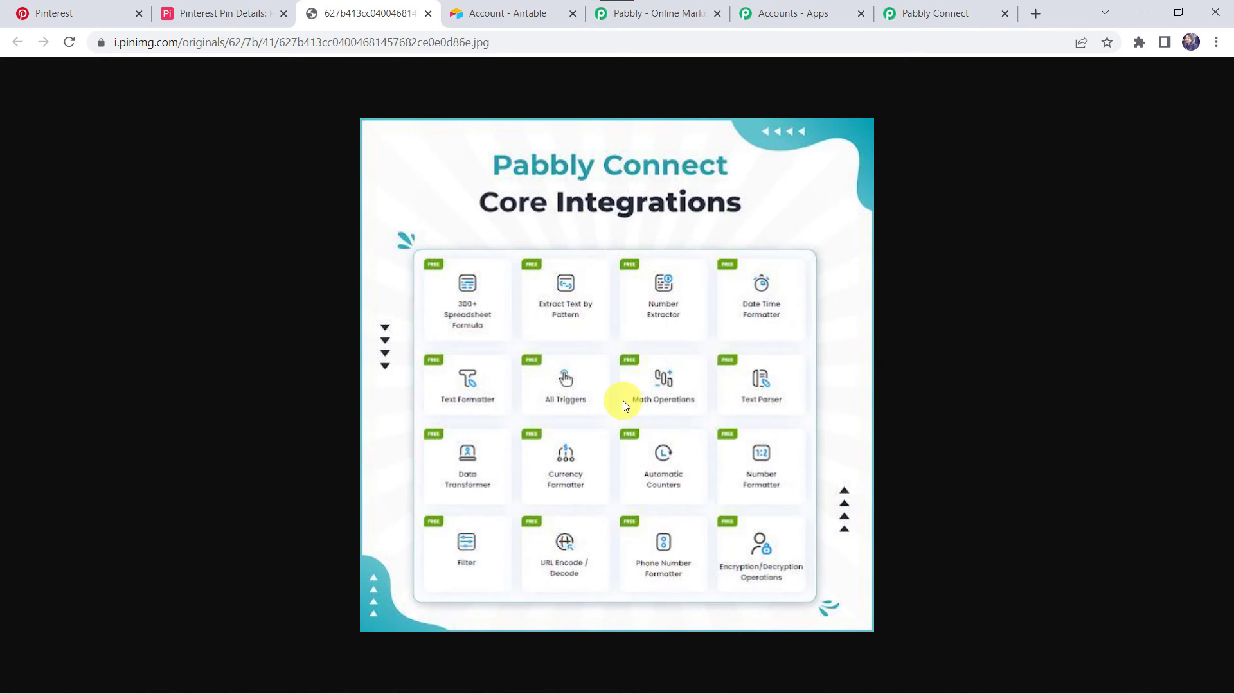
pyautogui.click(428, 13)
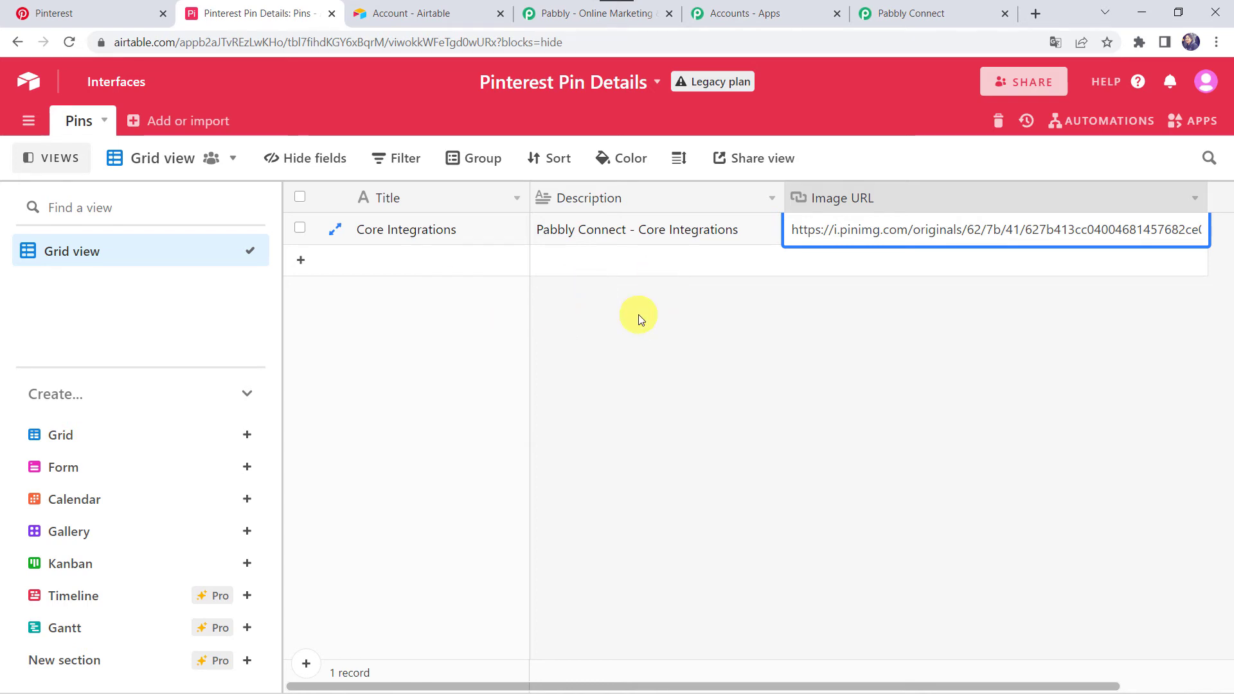
# Return to Pabbly Connect and save the Airtable Create Record action
pyautogui.click(919, 12)
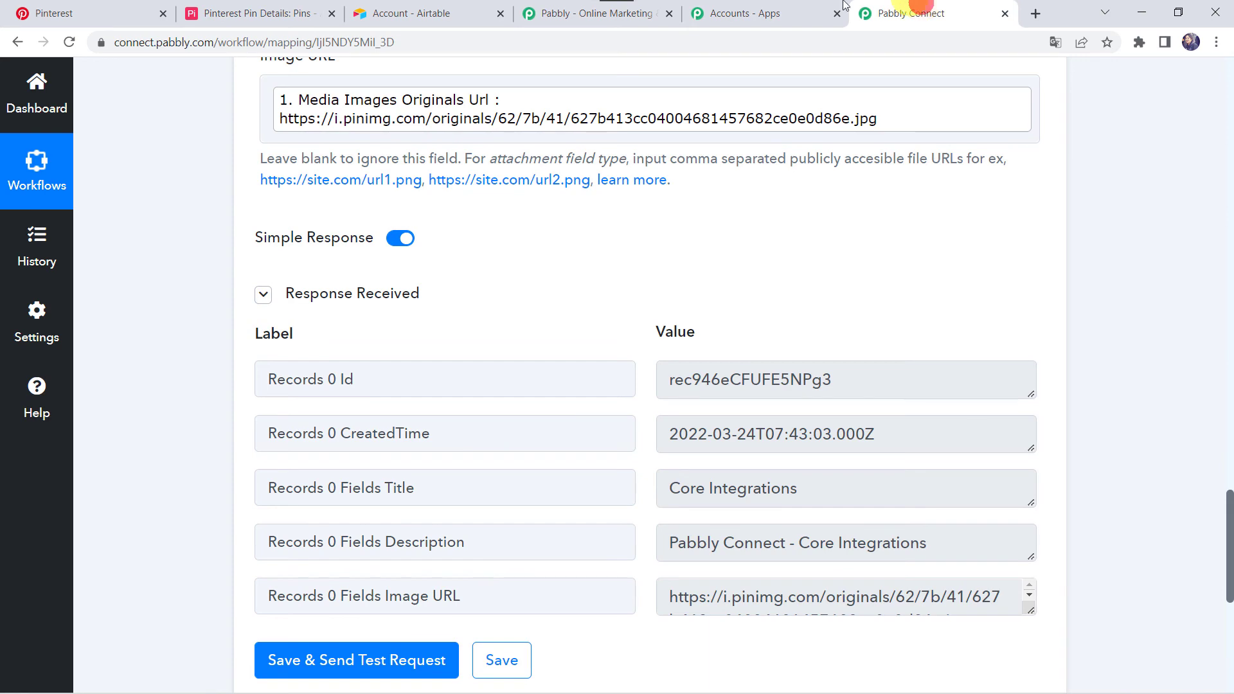
pyautogui.click(516, 668)
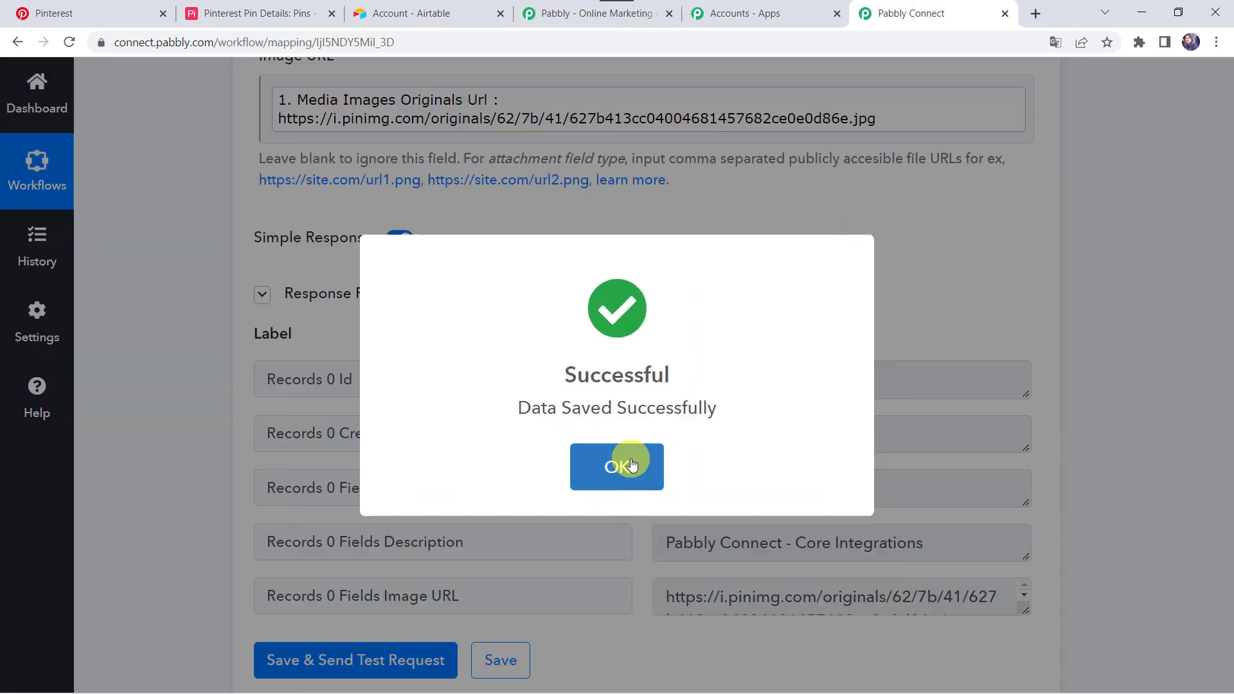
pyautogui.click(626, 463)
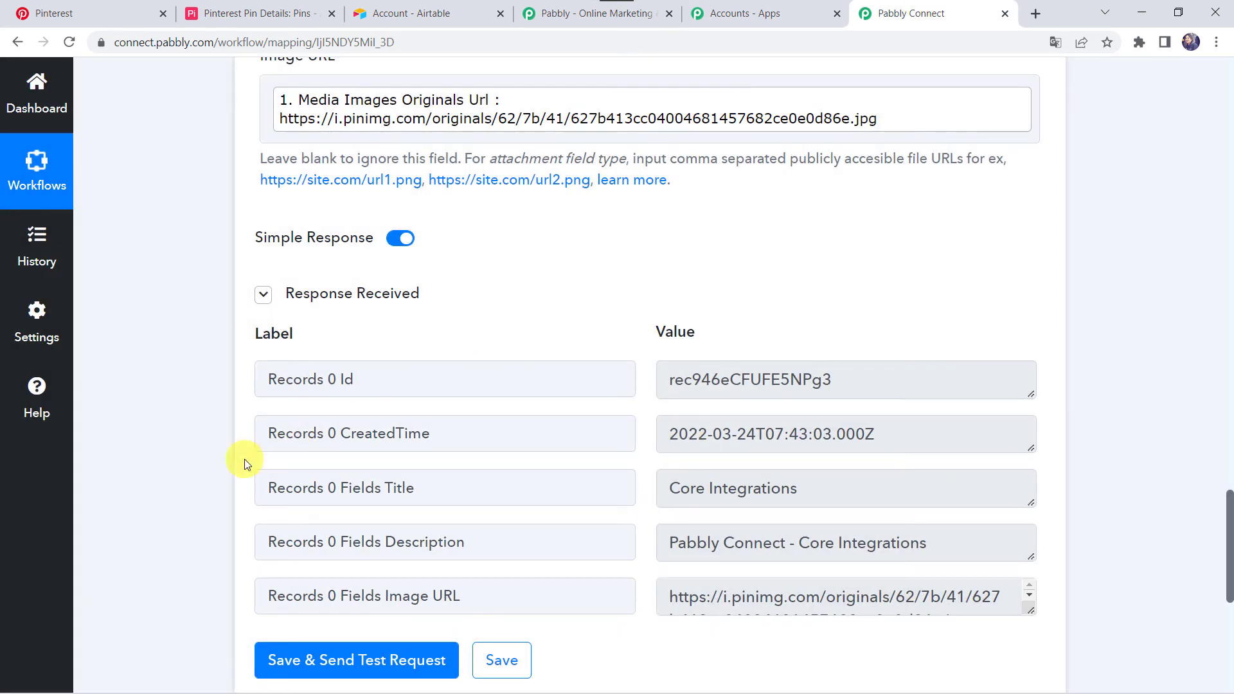
pyautogui.click(203, 460)
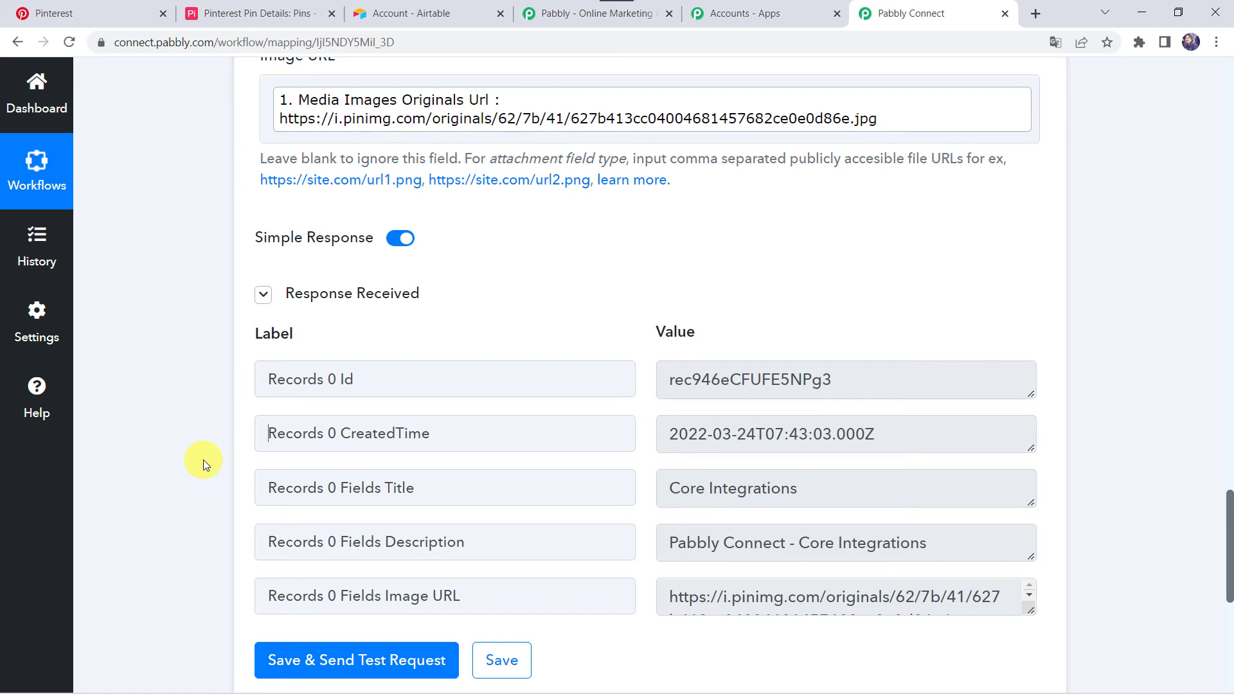
# Switch to Pinterest, leave the saved-pin confirmation and start creating a new pin from the profile's saved boards page
pyautogui.click(106, 13)
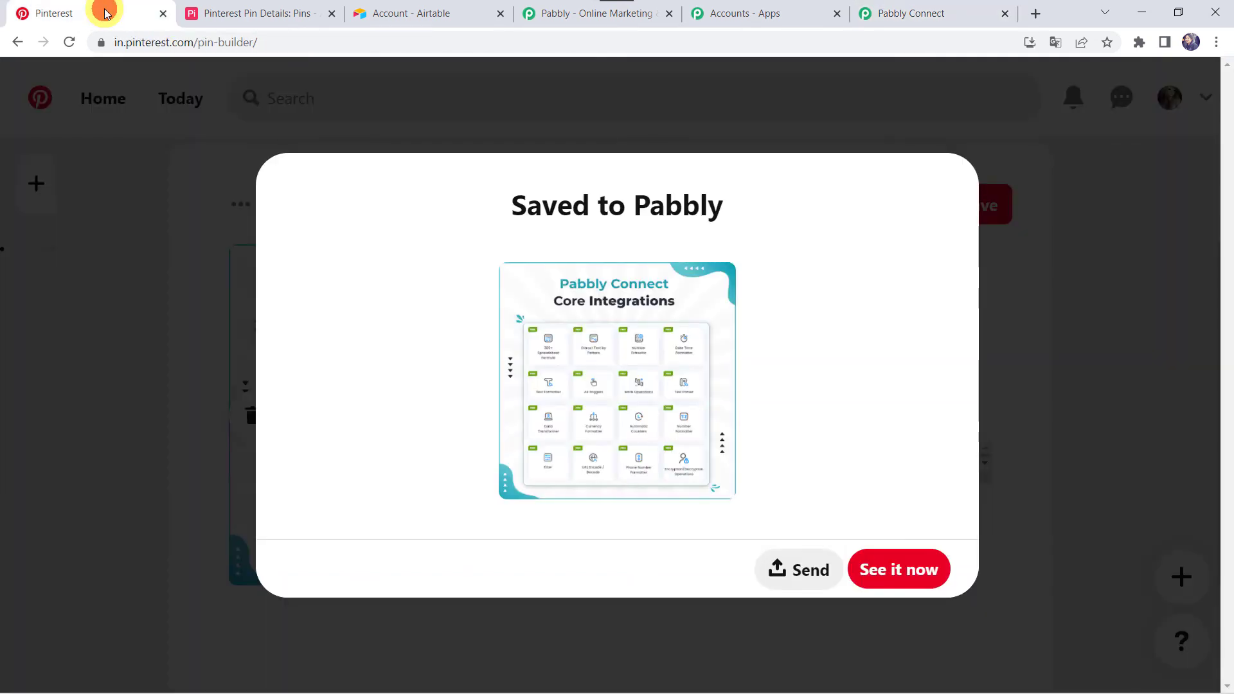
pyautogui.click(538, 451)
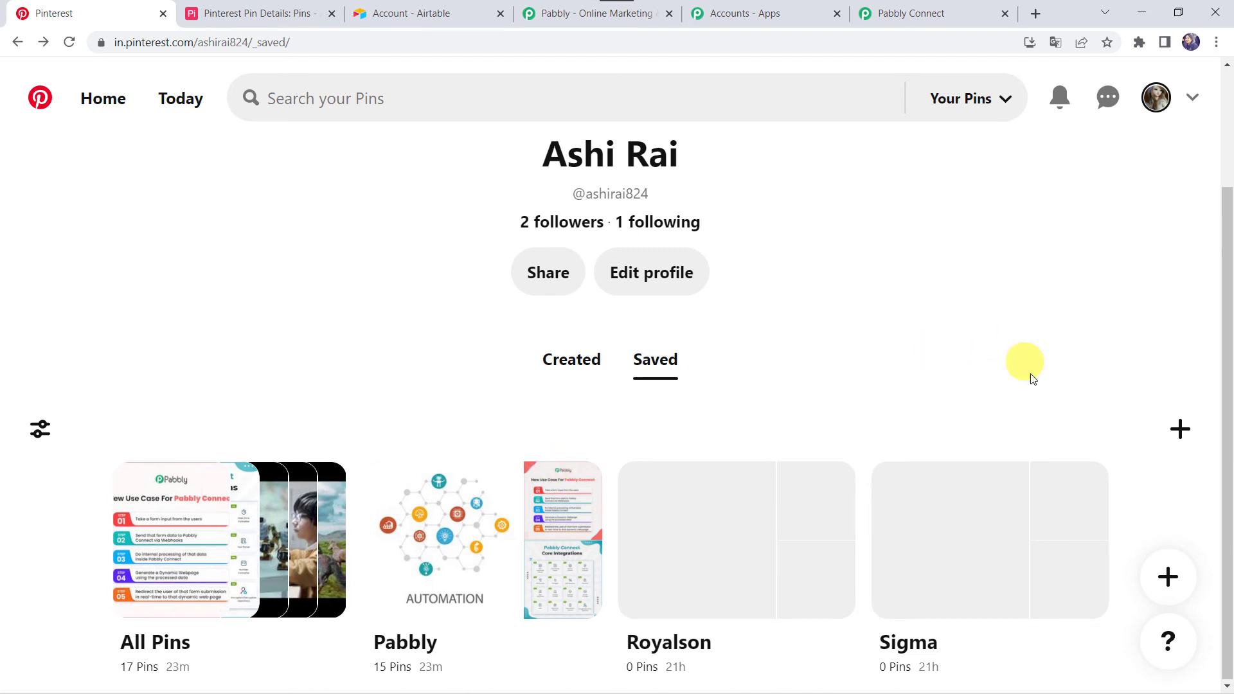
pyautogui.click(1168, 440)
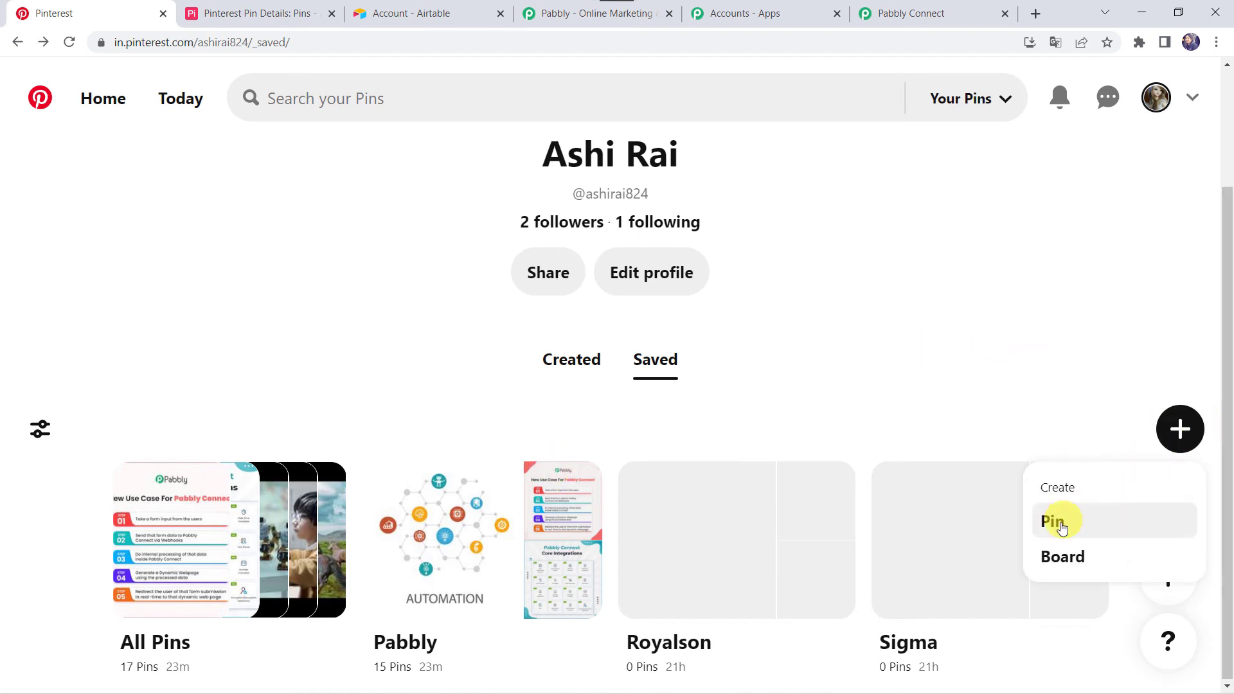
pyautogui.click(1056, 522)
# Upload "New Use Cases for Pabbly Connect.png", title the pin "New Use Cases", describe it "New Use Cases for Pabbly Connect." and save it to the Pabbly board
pyautogui.scroll(-3, 534, 246)
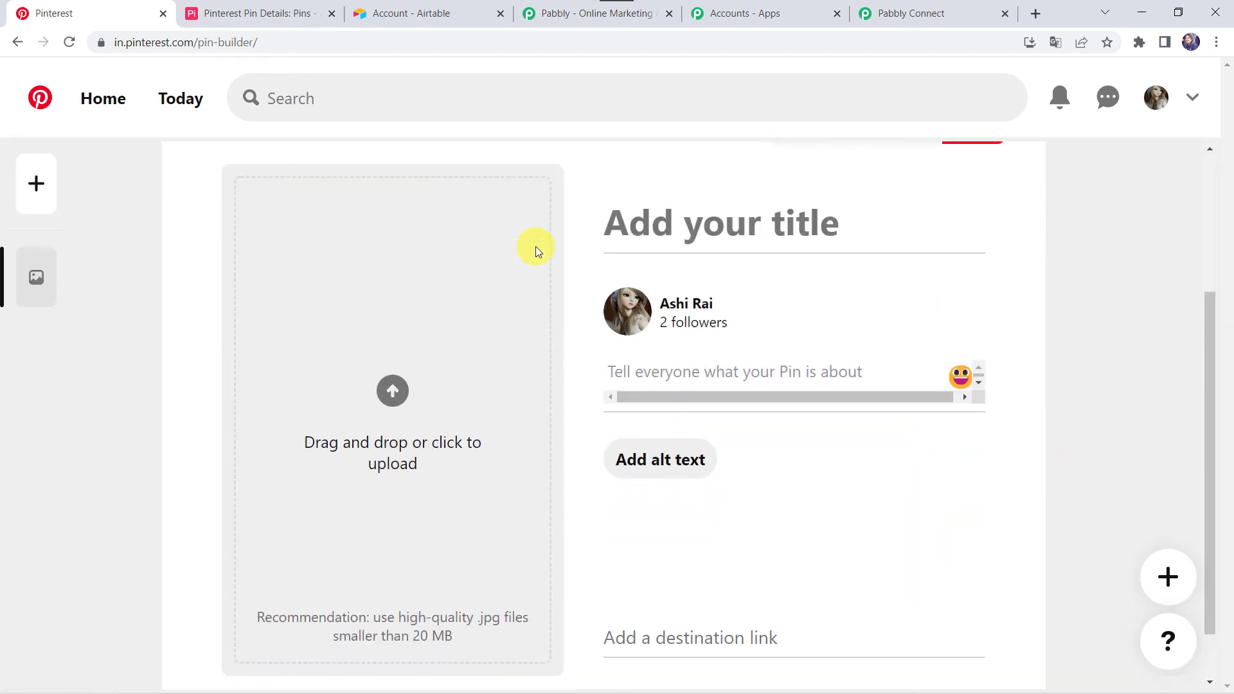
pyautogui.click(389, 421)
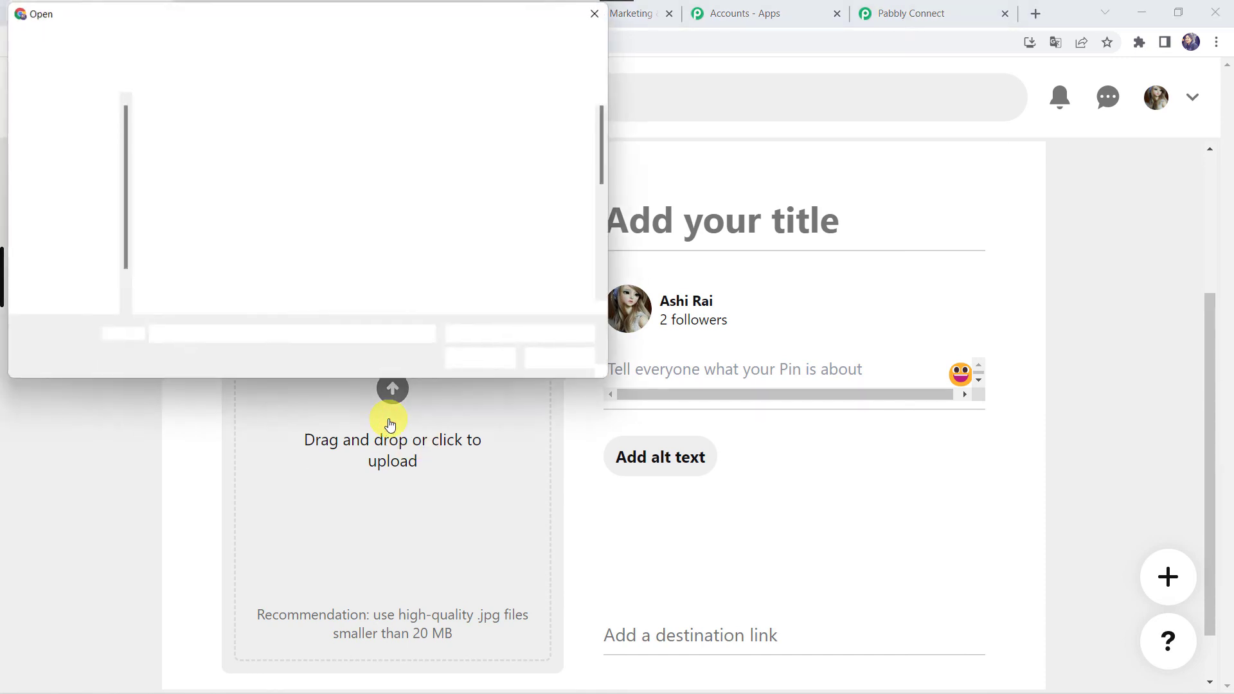
pyautogui.scroll(-3, 381, 180)
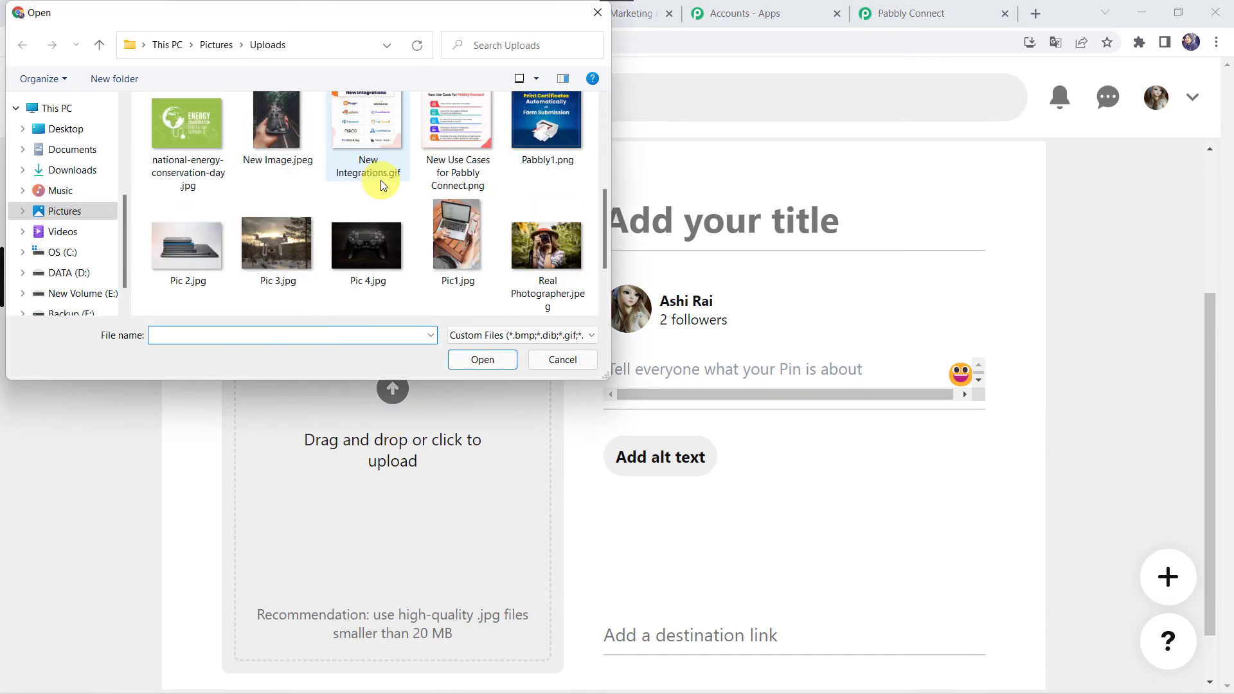
pyautogui.doubleClick(432, 145)
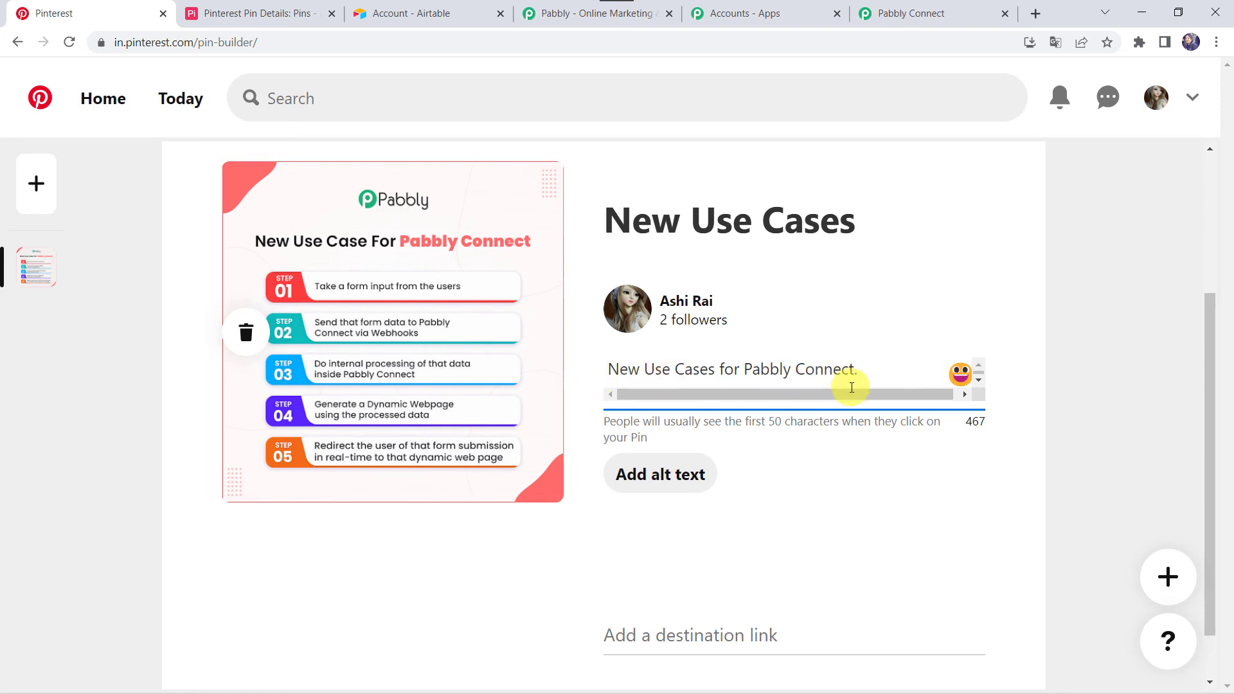
pyautogui.scroll(3, 852, 387)
pyautogui.click(971, 268)
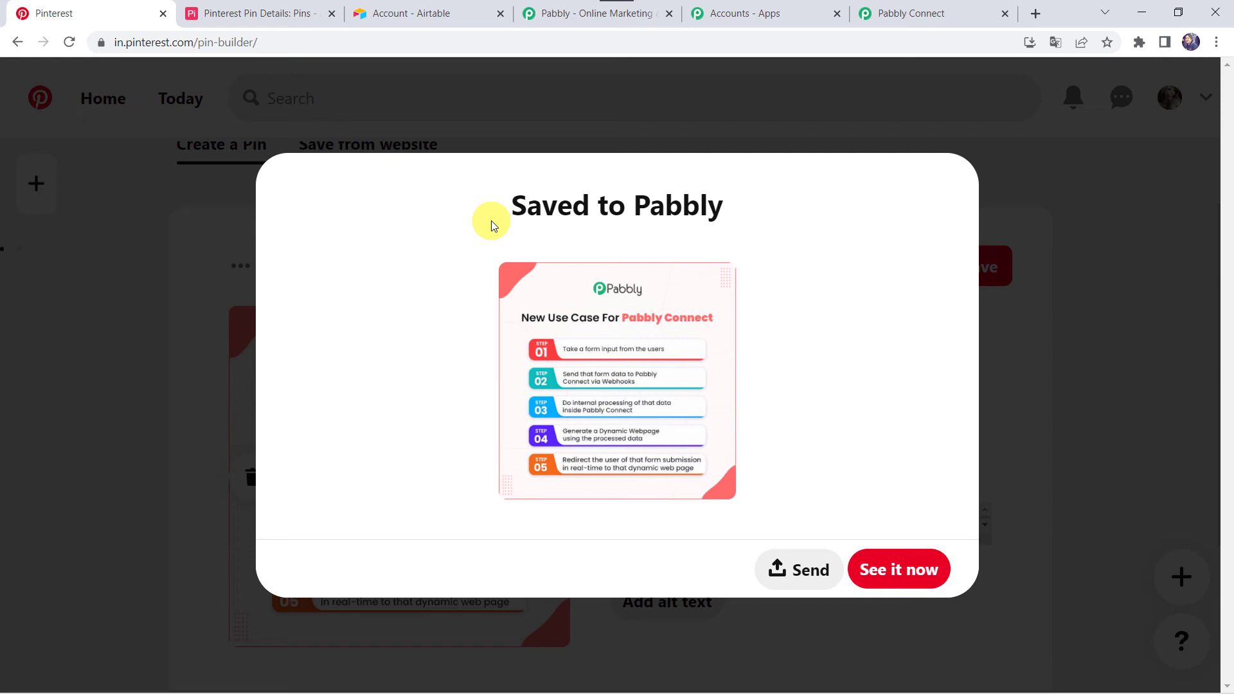
# Reload the Pins table in Airtable and check the image behind the New Use Cases record's link
pyautogui.click(275, 11)
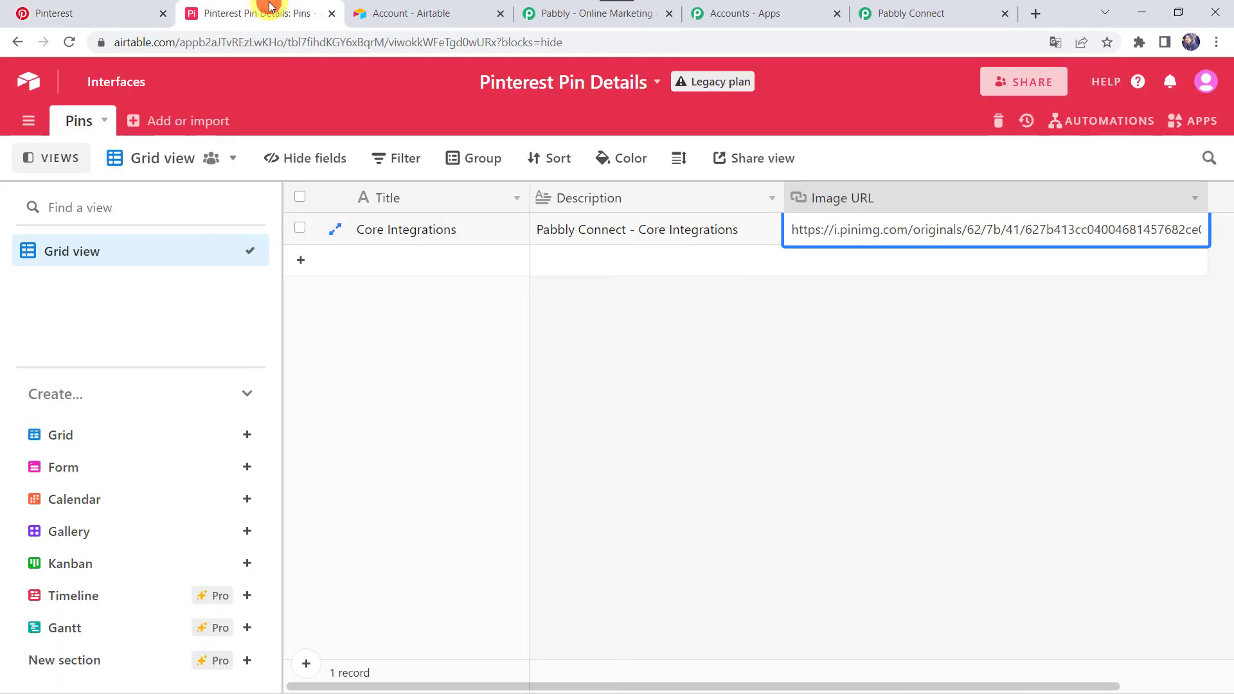
pyautogui.click(69, 42)
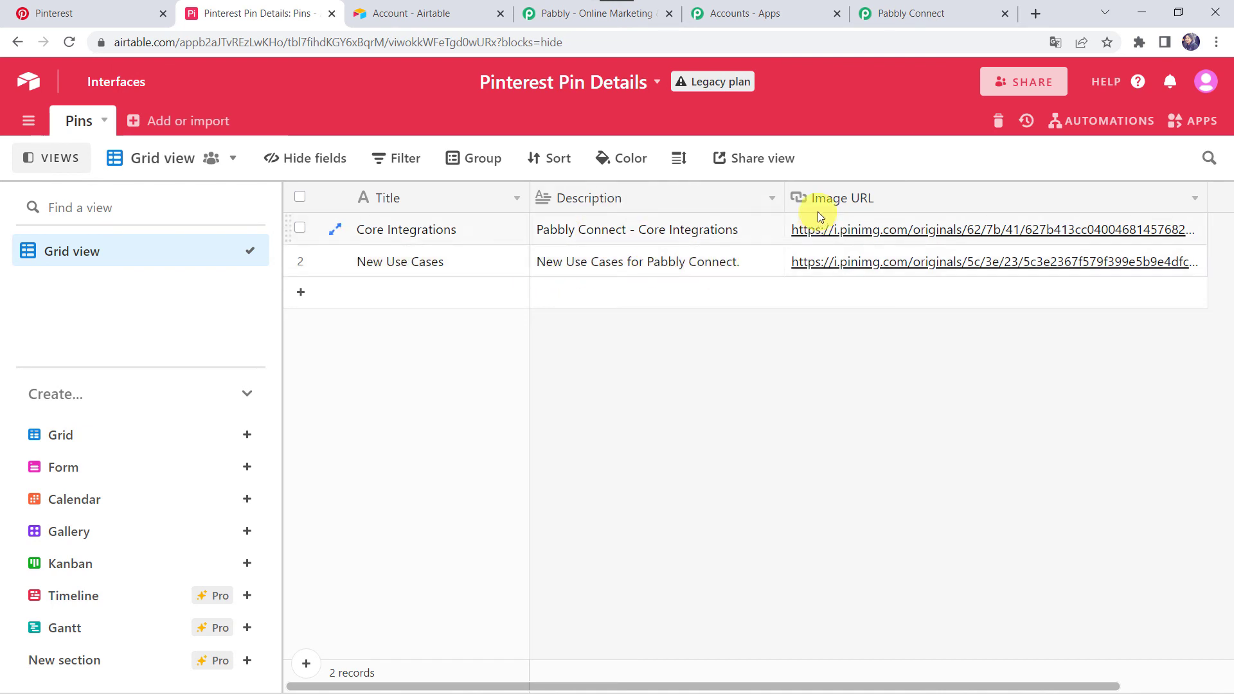
pyautogui.click(876, 263)
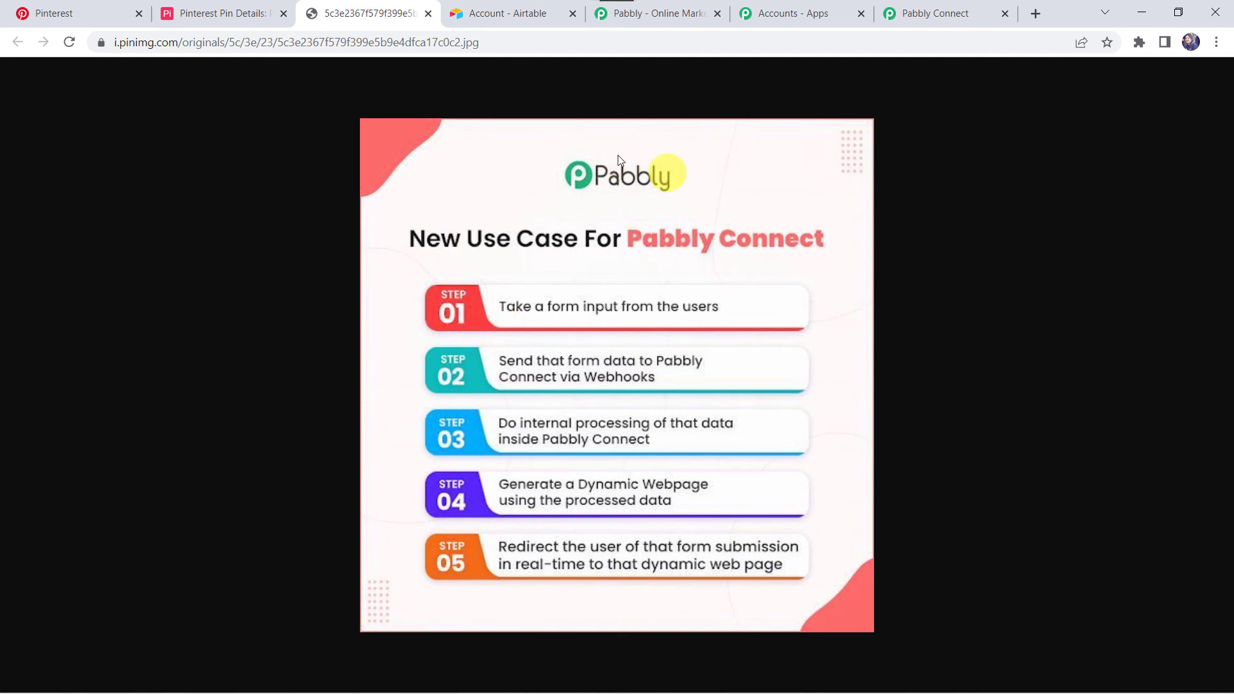
pyautogui.click(429, 14)
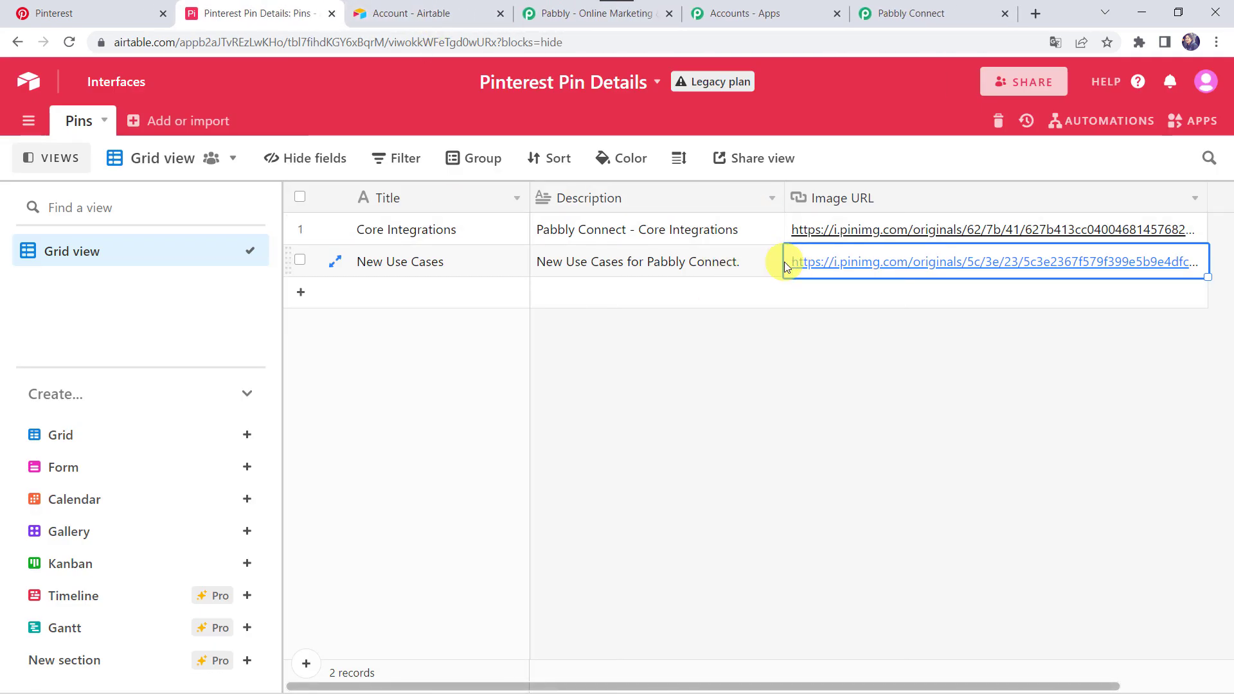
# Return to the Pabbly Connect workflow and collapse the Airtable Create Record action and the Pinterest New Pin trigger
pyautogui.click(916, 14)
pyautogui.scroll(15, 611, 215)
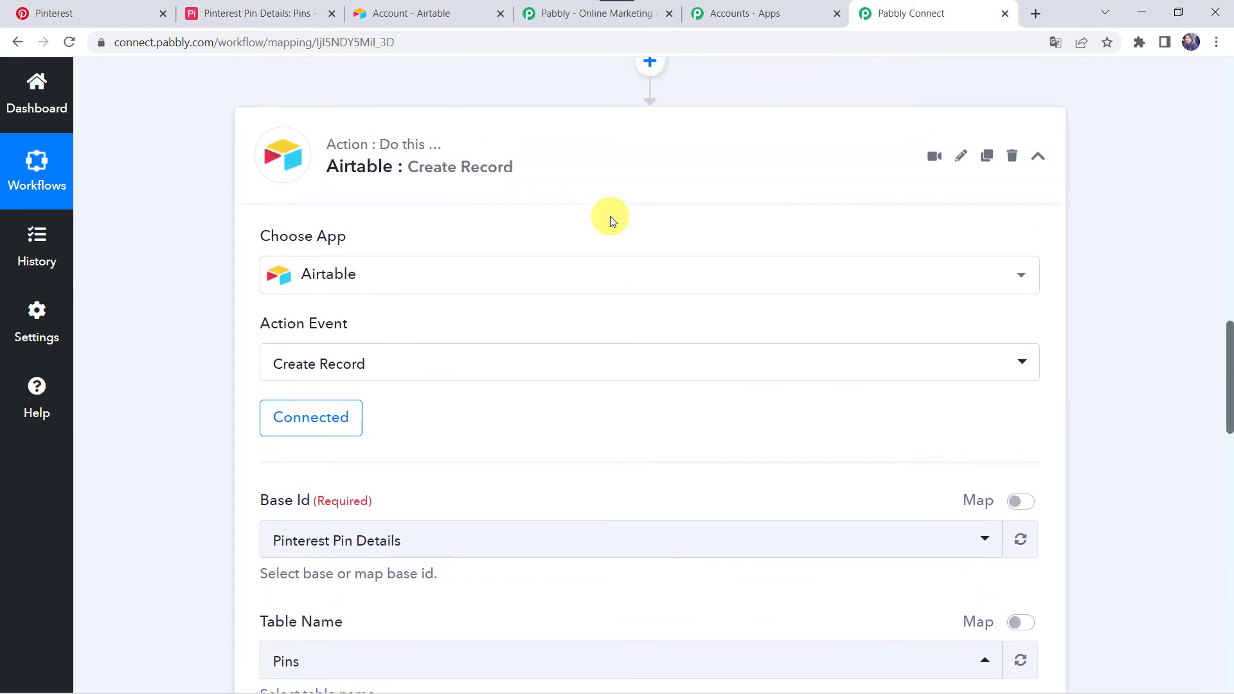
pyautogui.click(594, 193)
pyautogui.scroll(10, 591, 187)
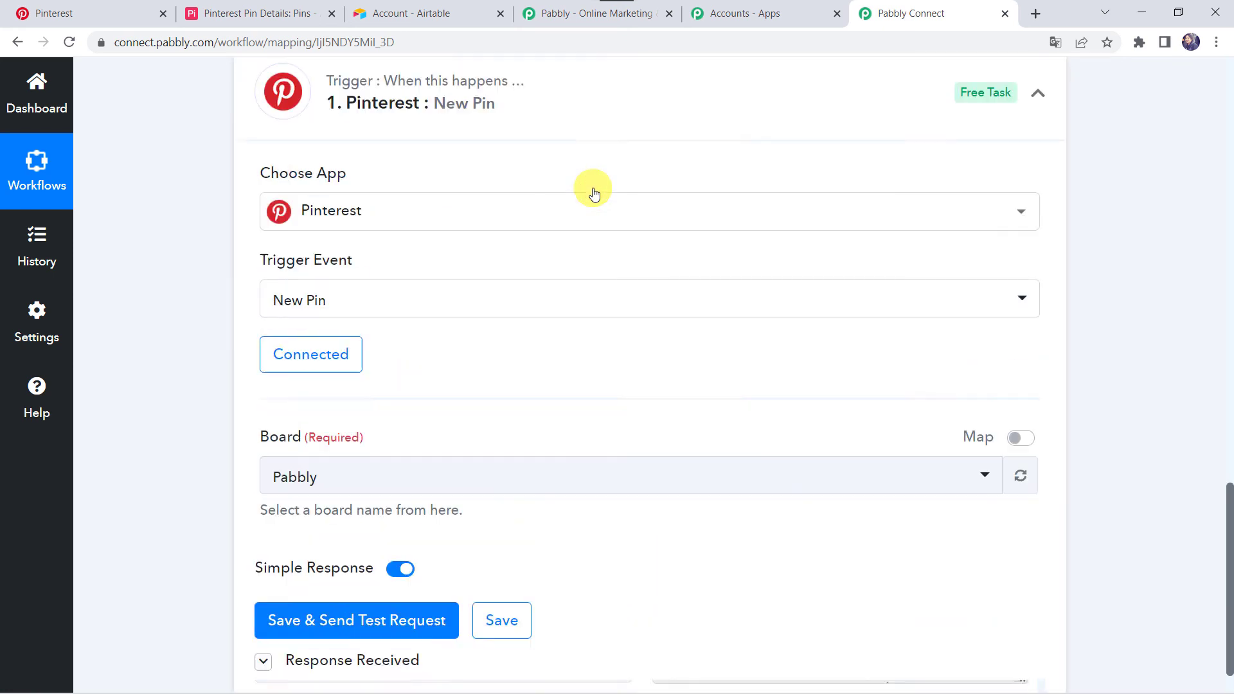
pyautogui.click(505, 336)
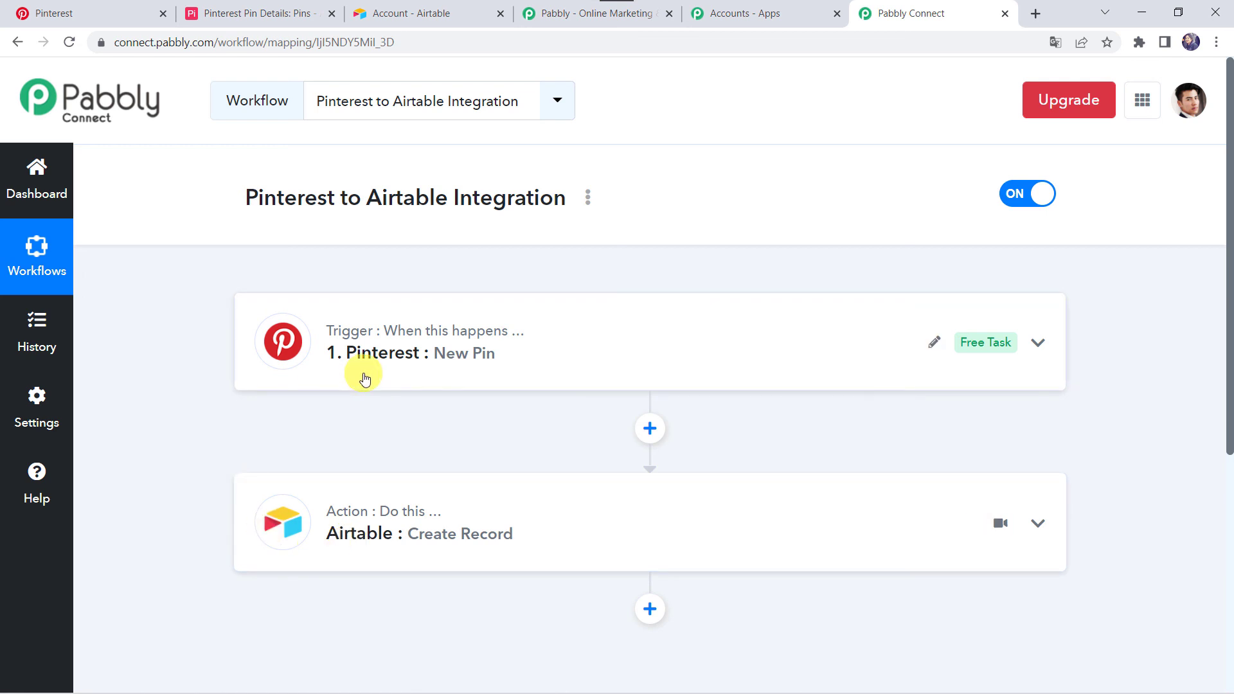
pyautogui.moveTo(350, 517)
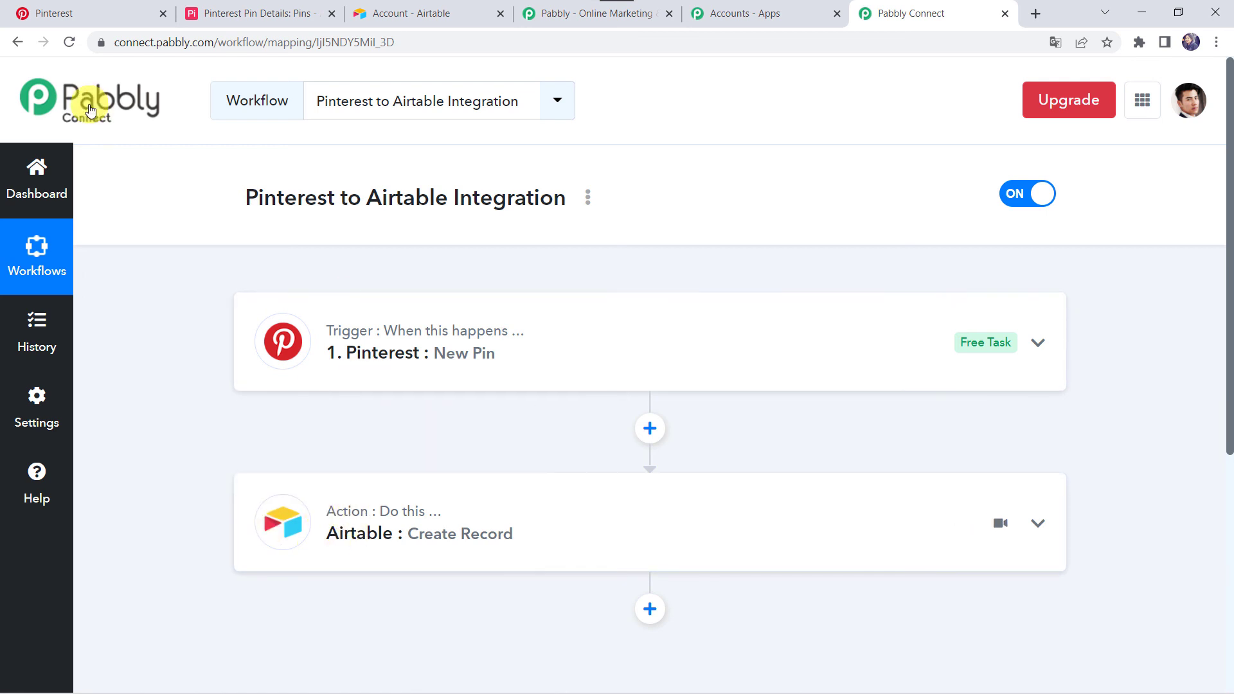